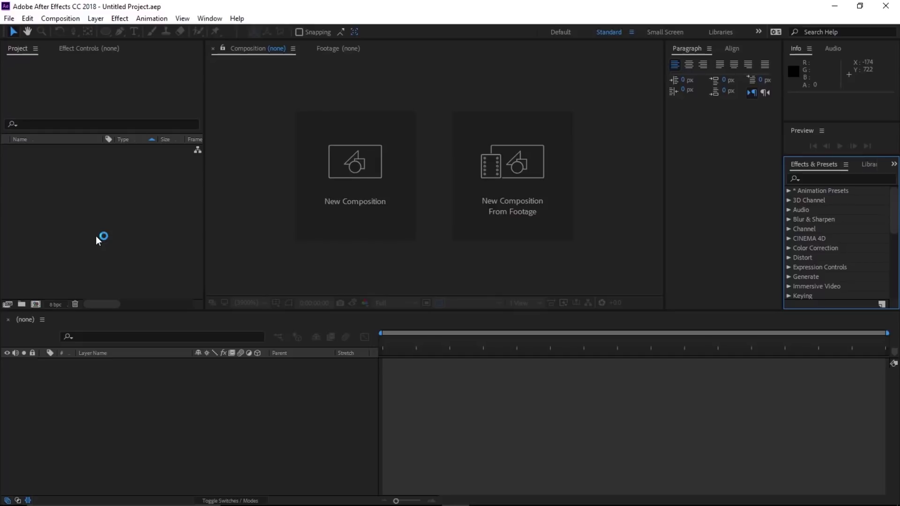
Create a 1920 × 1080 px composition named Electric Logo at 30 fps with a duration of 0:00:07:00.
left_click(55, 19)
left_click(67, 31)
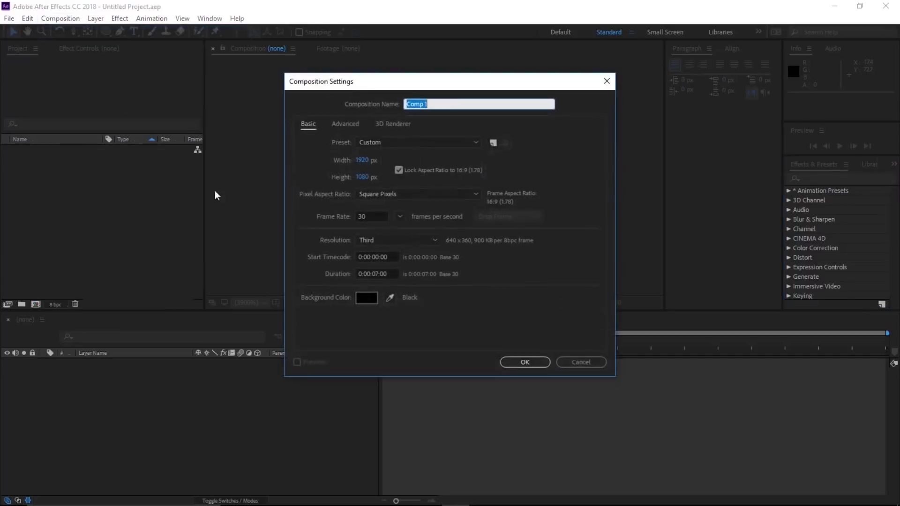
type("Electric Logo")
left_click(368, 216)
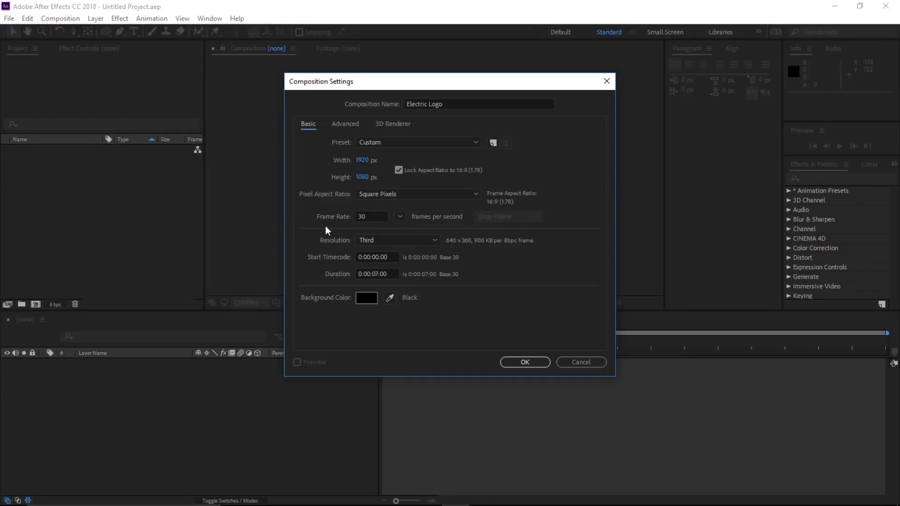
left_click(392, 274)
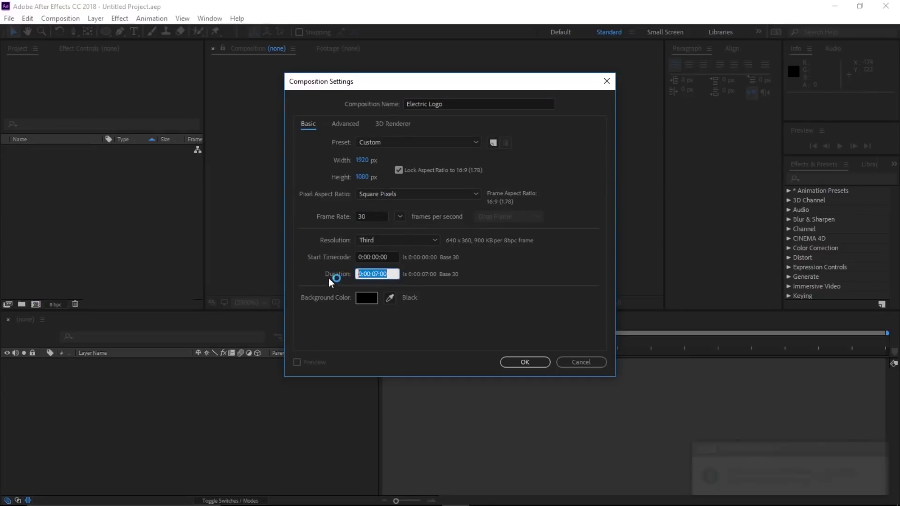
left_click(339, 329)
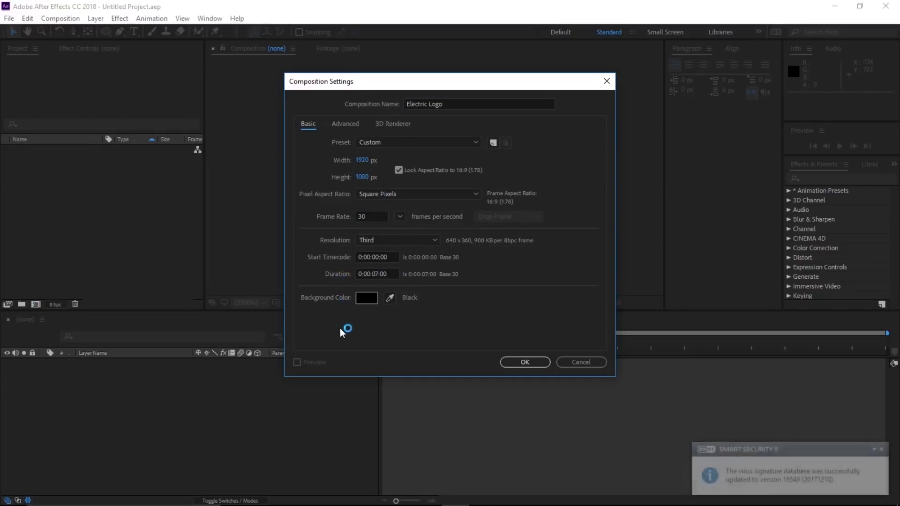
left_click(515, 363)
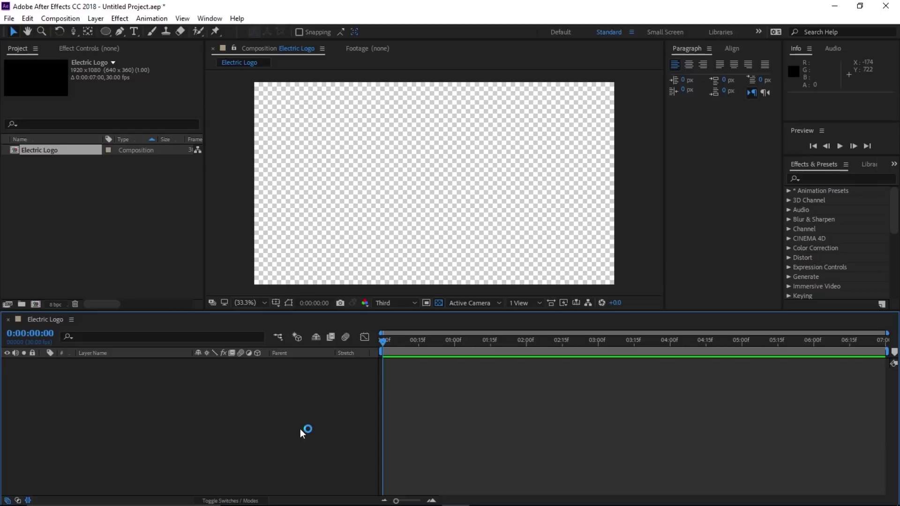
Add a 1920 × 1080 px solid layer in very dark blue, colour #161537.
left_click(94, 19)
mouse_move(117, 30)
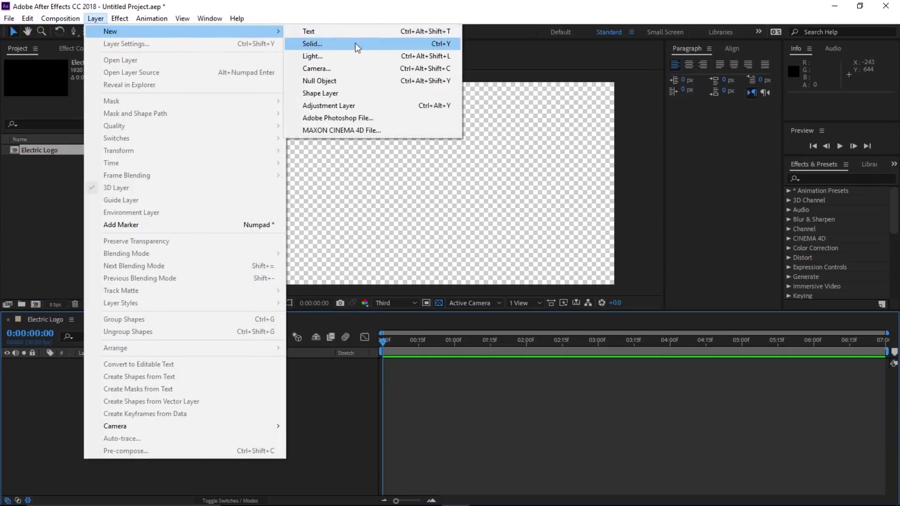
left_click(357, 43)
left_click(442, 305)
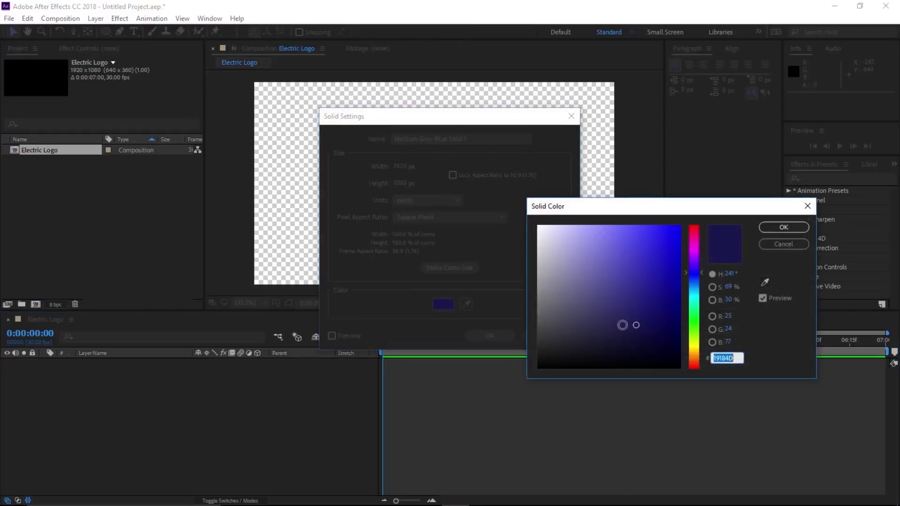
left_click_drag(634, 322, 624, 335)
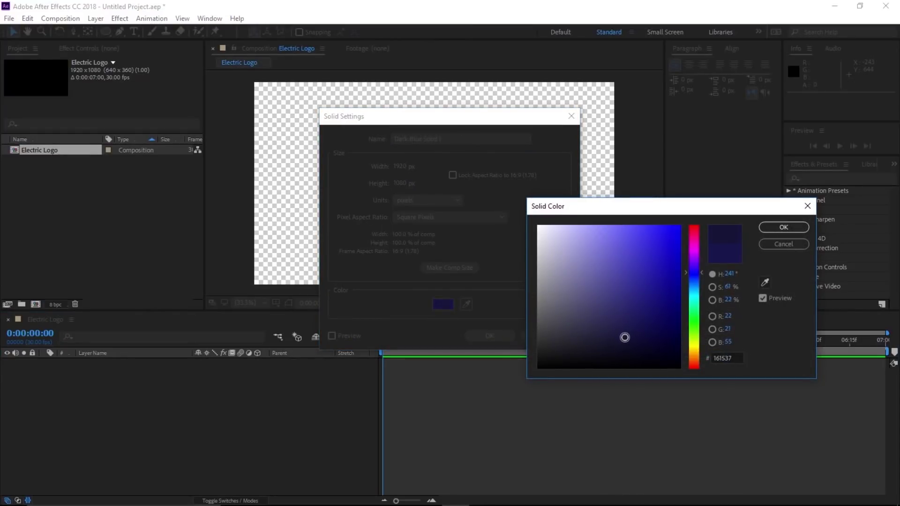
left_click(781, 228)
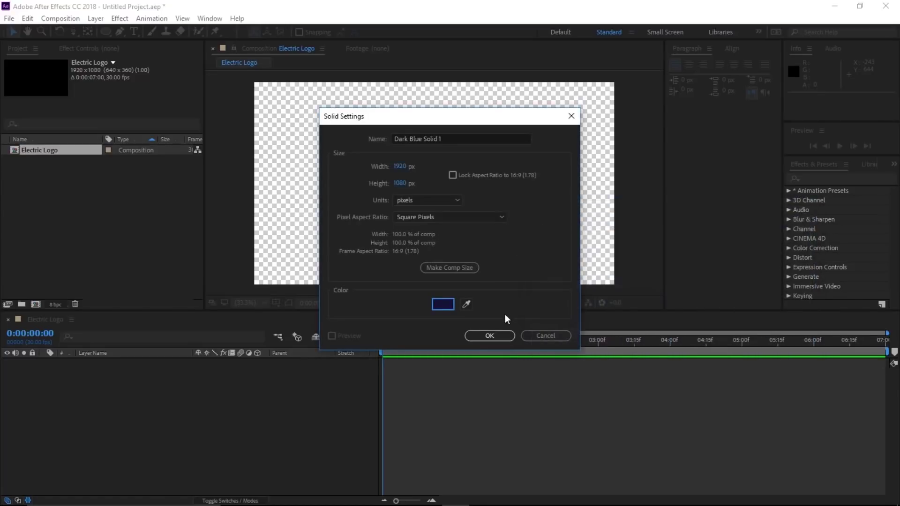
left_click(492, 335)
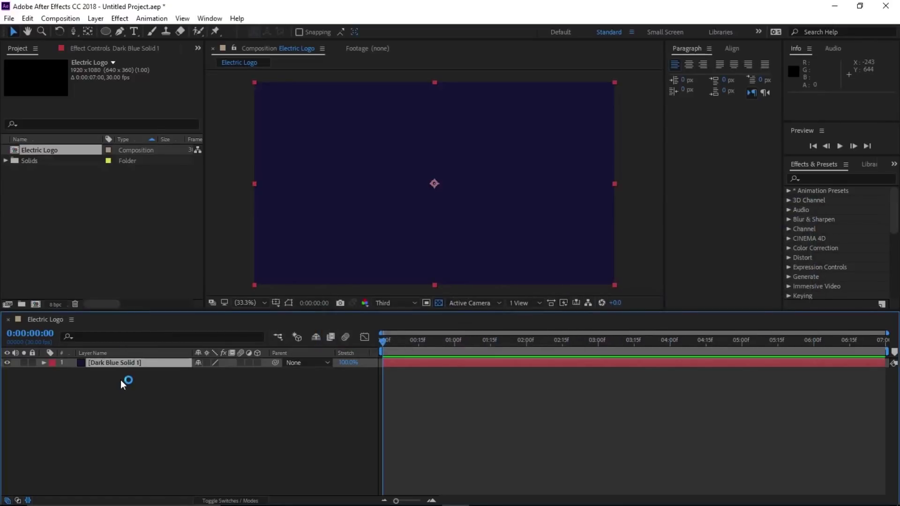
Add a second full-size solid in lighter blue #1F1E54 and place it beneath the dark blue solid.
key("ctrl+y")
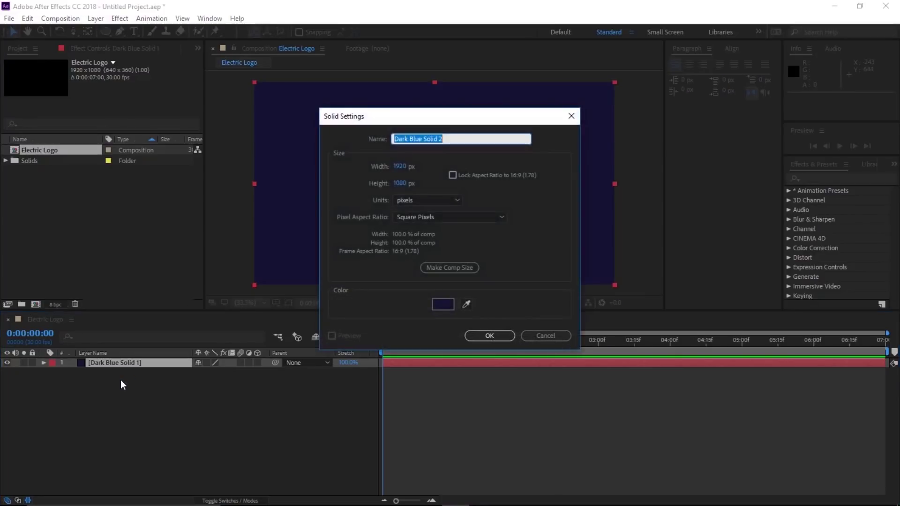
left_click(444, 306)
left_click_drag(624, 335, 629, 321)
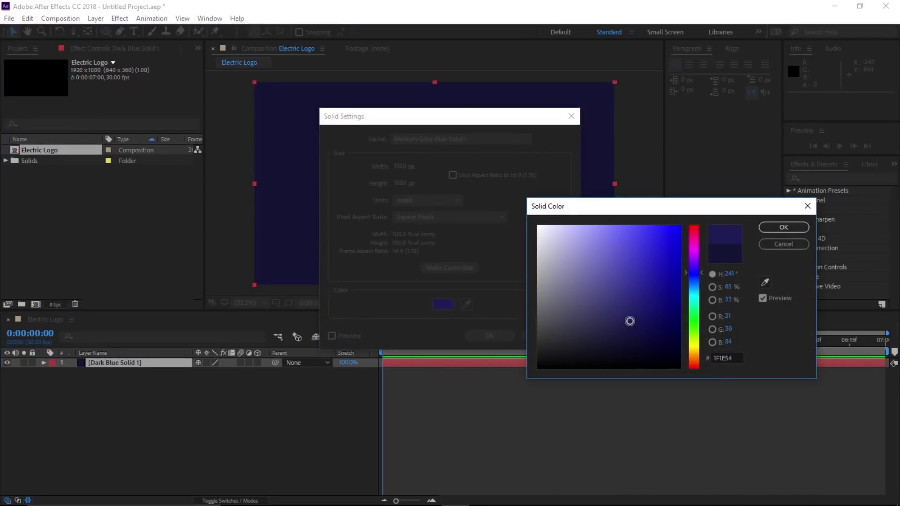
left_click(784, 227)
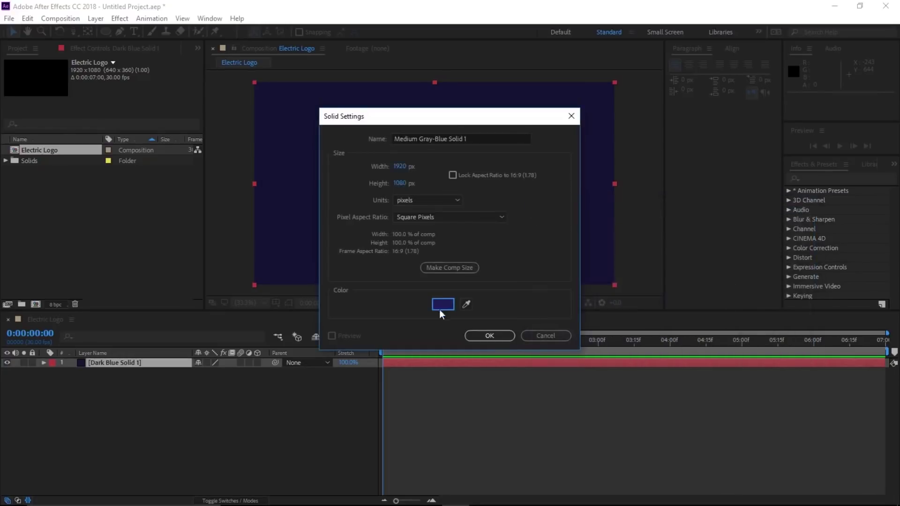
left_click(481, 337)
left_click(103, 373)
left_click_drag(111, 373, 110, 358)
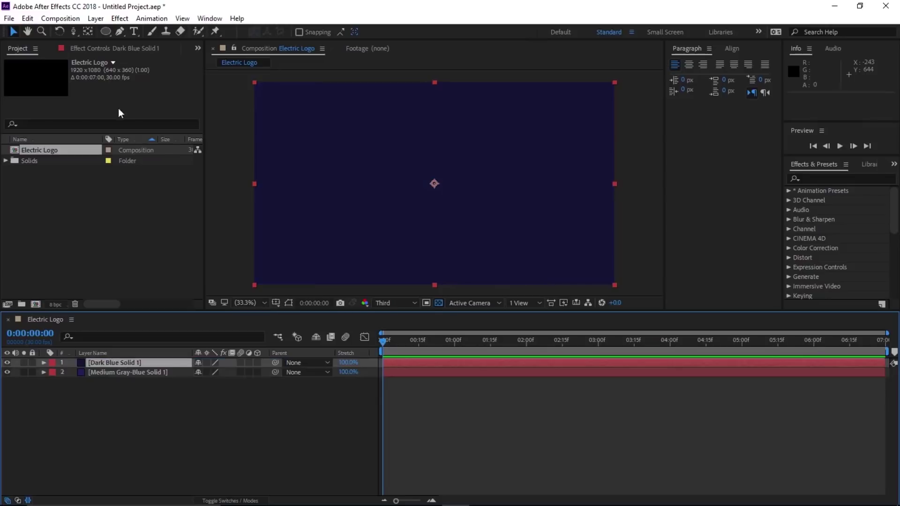
Add a full-frame ellipse mask to the dark blue solid and set its mode to Subtract.
left_click_drag(106, 36, 169, 57)
double_click(107, 31)
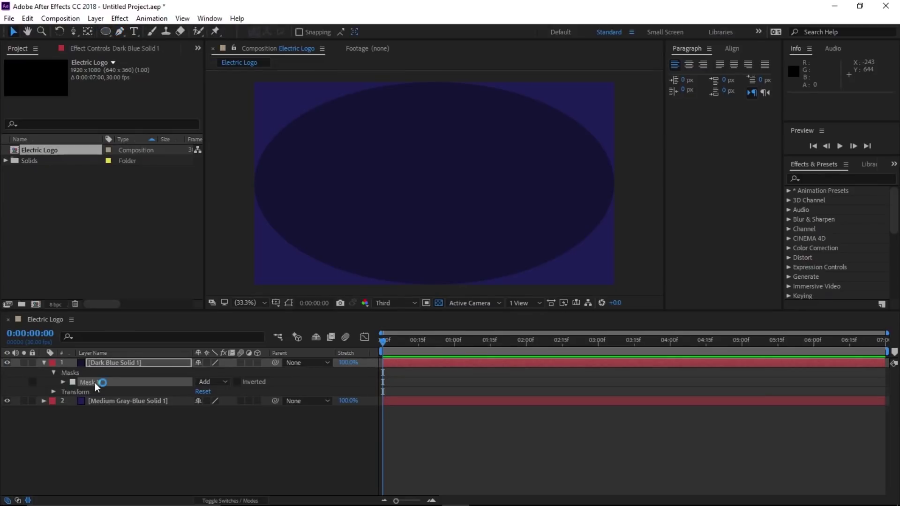
left_click(218, 380)
left_click(224, 416)
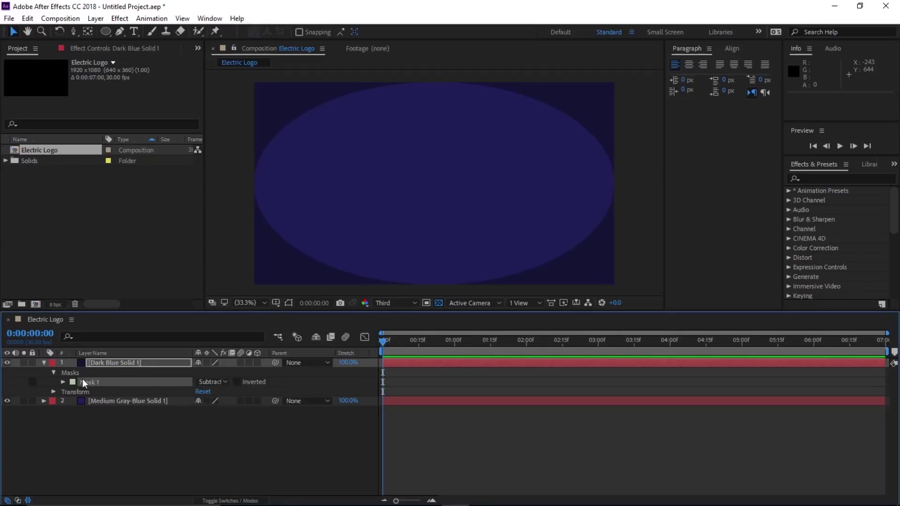
Set the ellipse mask's feather to about 477 pixels and increase its expansion to form a soft vignette.
left_click(62, 381)
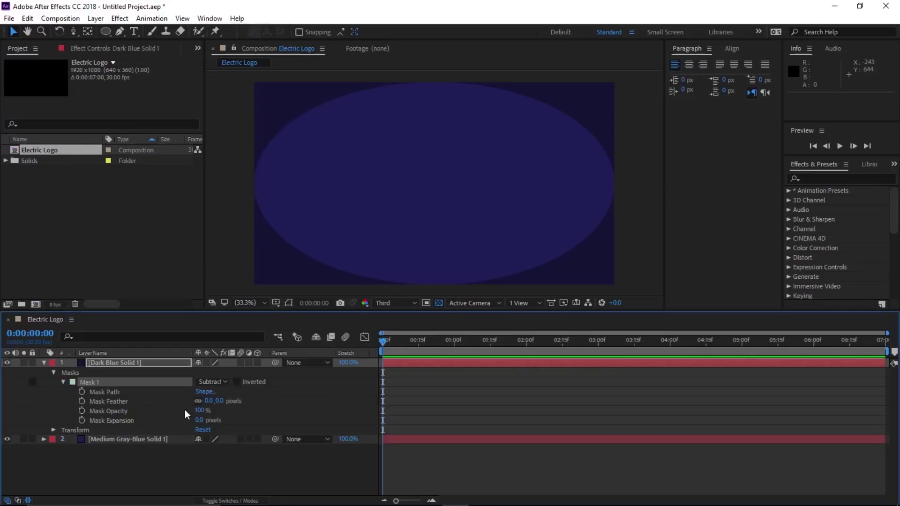
left_click_drag(212, 404, 436, 406)
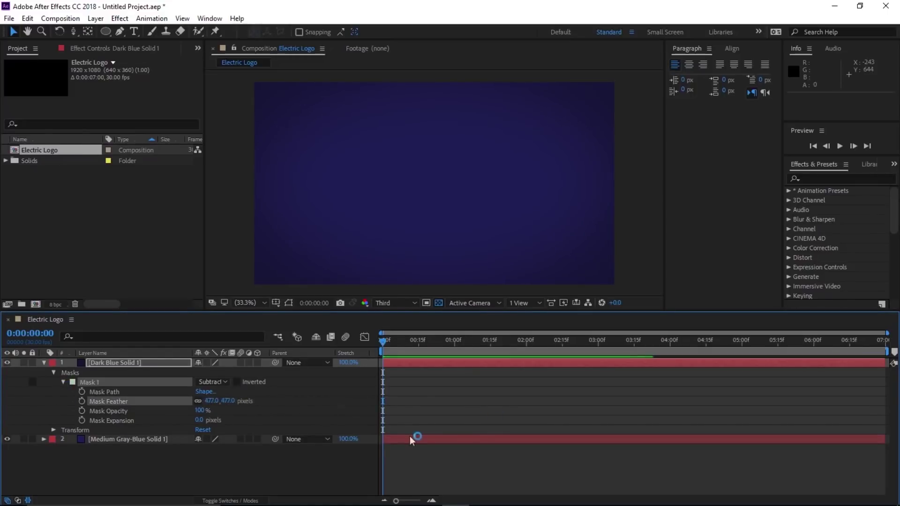
left_click_drag(196, 425, 257, 421)
left_click(43, 363)
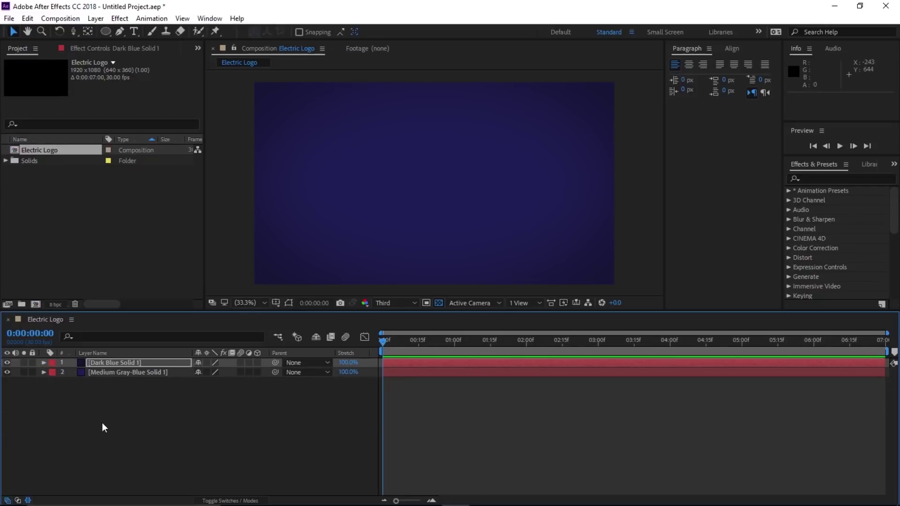
Pre-compose both solid layers into a new composition named BG, moving all attributes into it.
left_click_drag(116, 402, 122, 361)
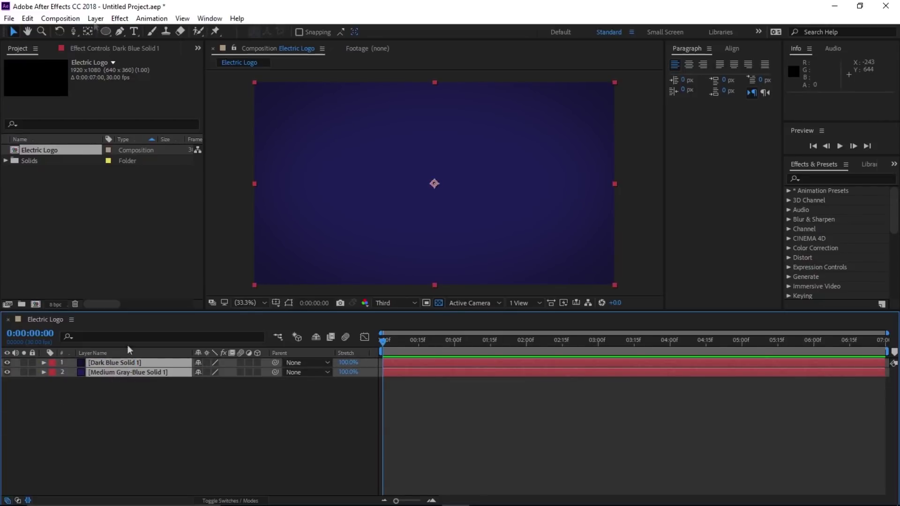
left_click(95, 18)
left_click(145, 453)
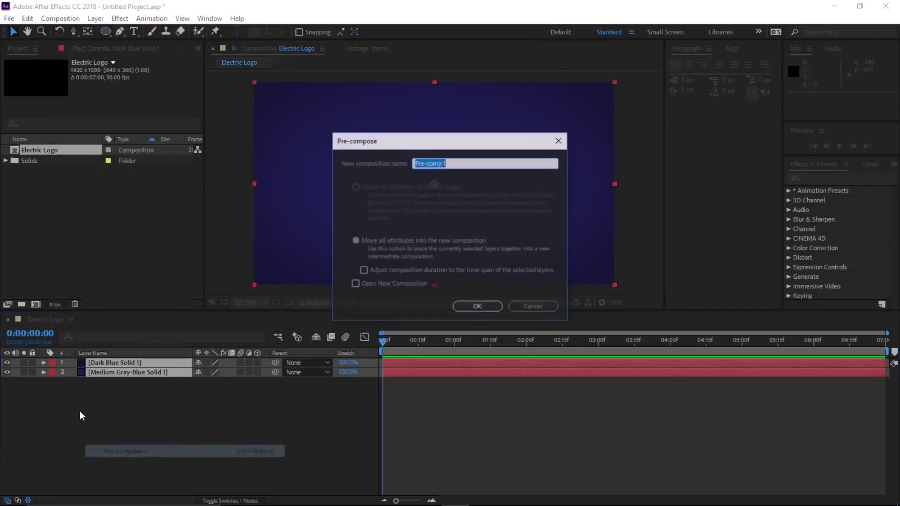
type("BG")
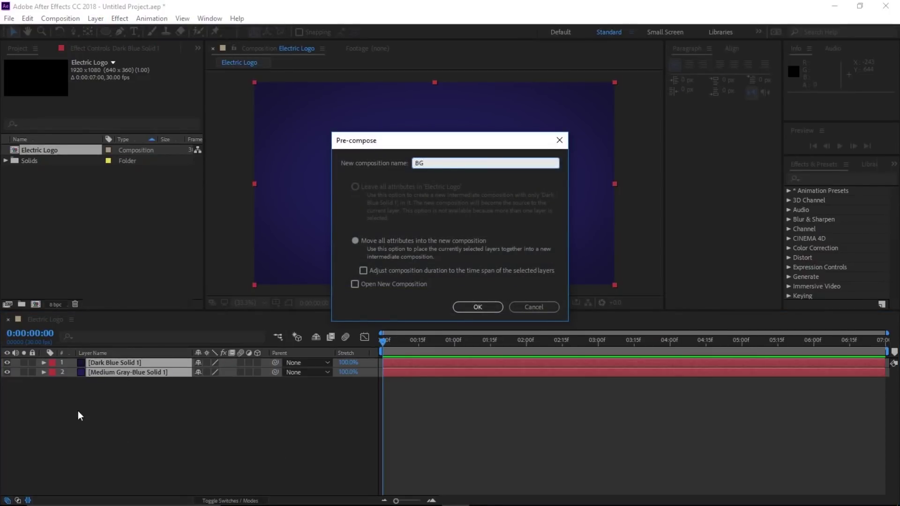
key("Return")
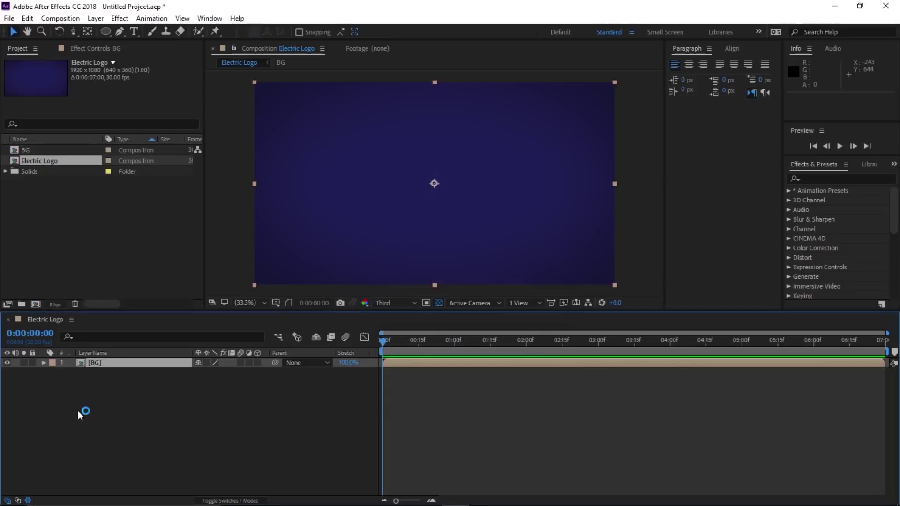
Import the flash logo and spiderman logo PNG files from the Logos folder and place spiderman logo.png above the BG layer.
right_click(65, 242)
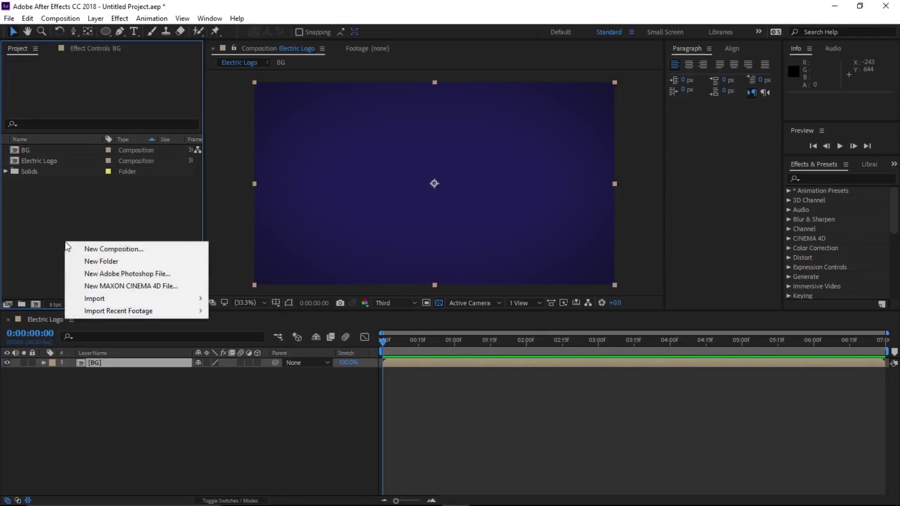
mouse_move(78, 300)
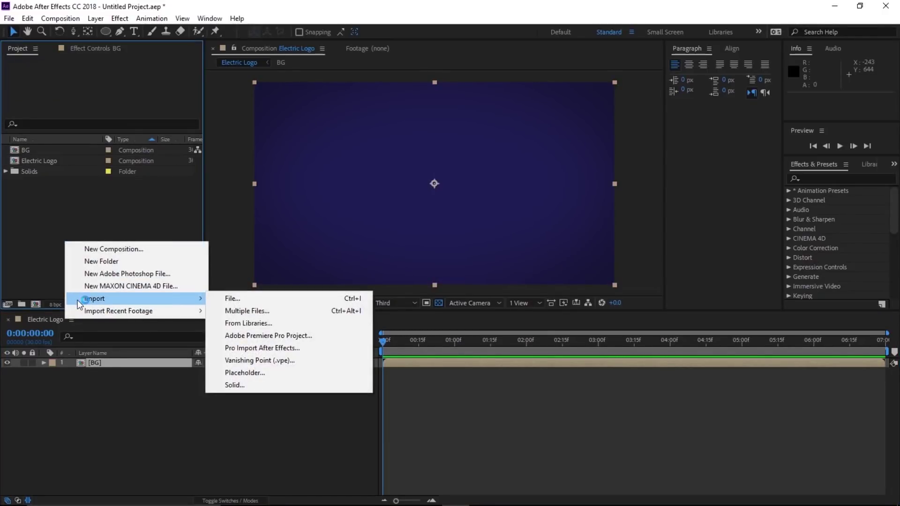
left_click(229, 298)
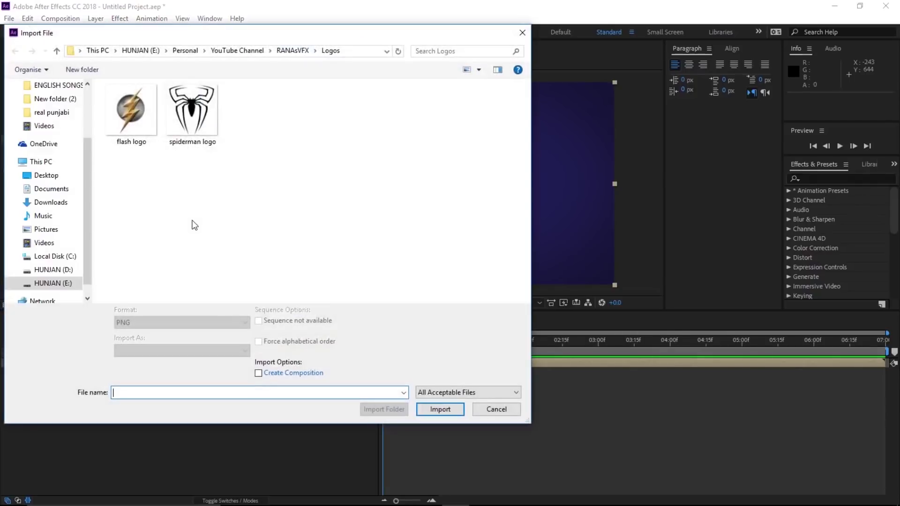
left_click_drag(133, 164, 216, 110)
left_click(441, 407)
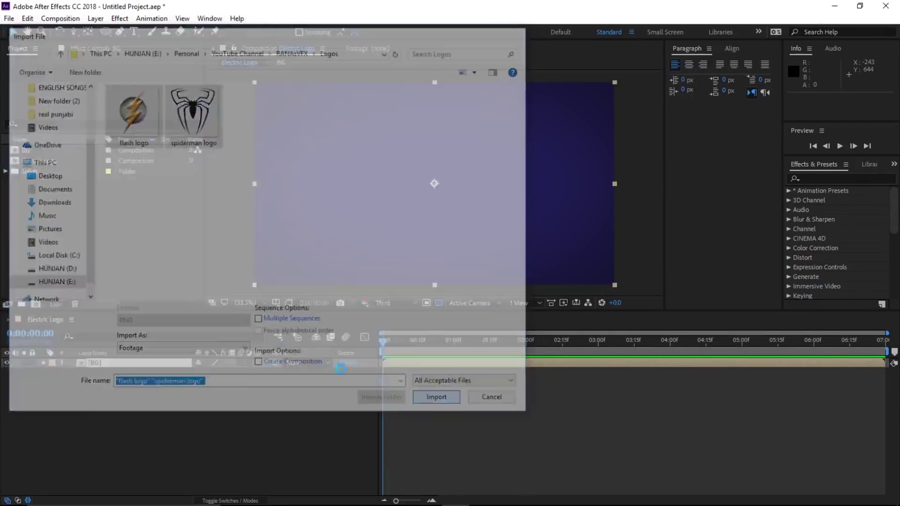
left_click(66, 228)
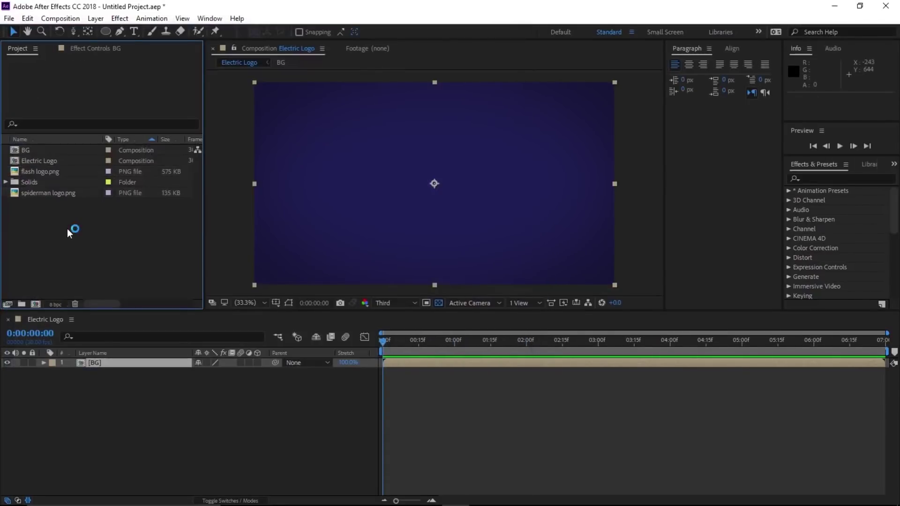
left_click(34, 193)
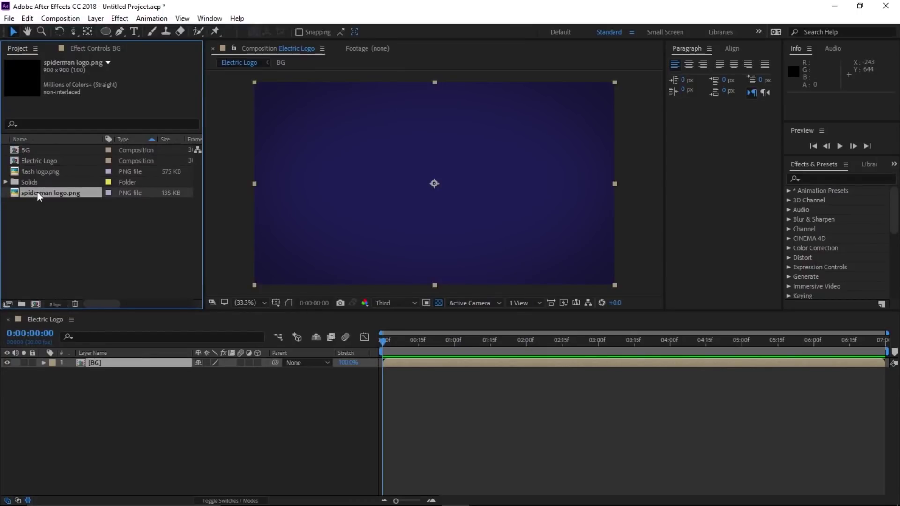
left_click_drag(37, 192, 117, 360)
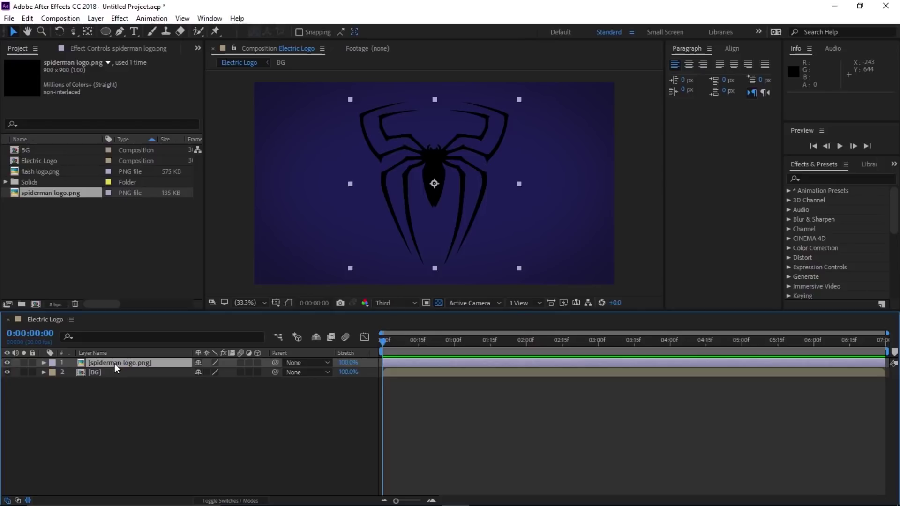
Pre-compose the spiderman logo layer as Logo, moving all attributes, and open the new composition.
left_click(95, 19)
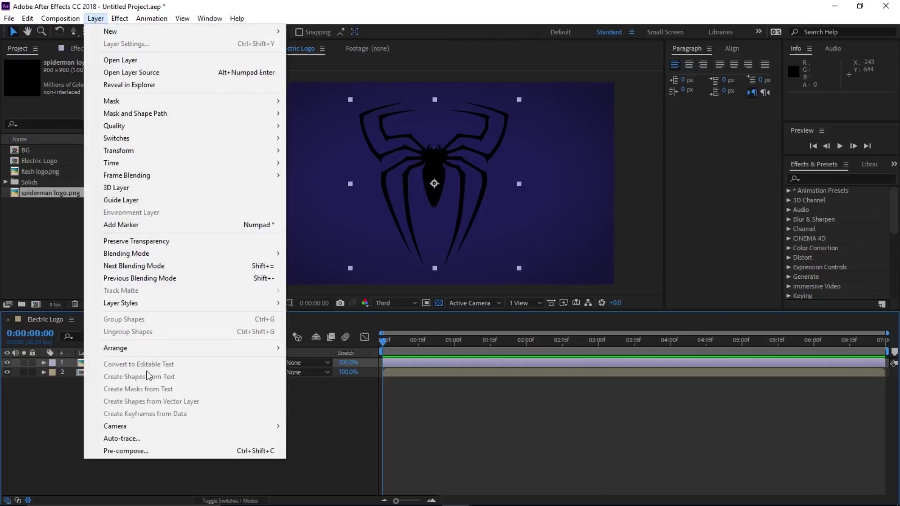
left_click(147, 451)
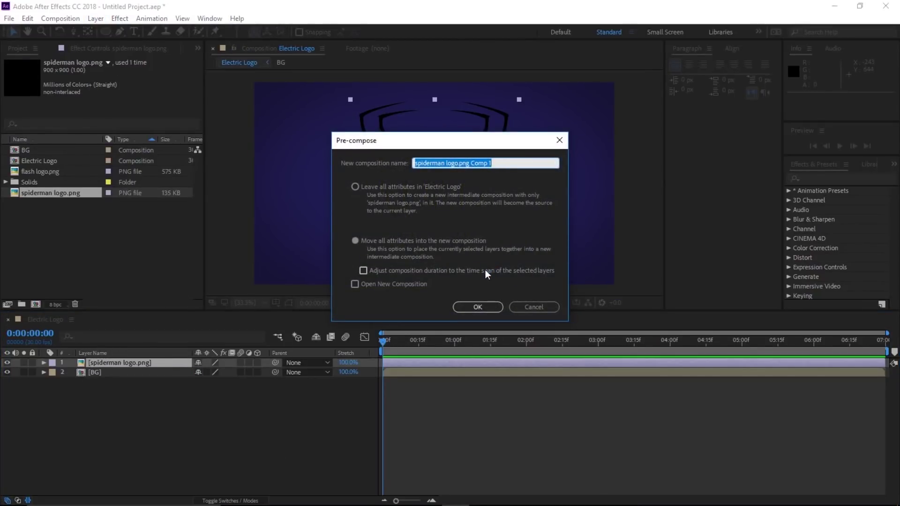
type("Logo")
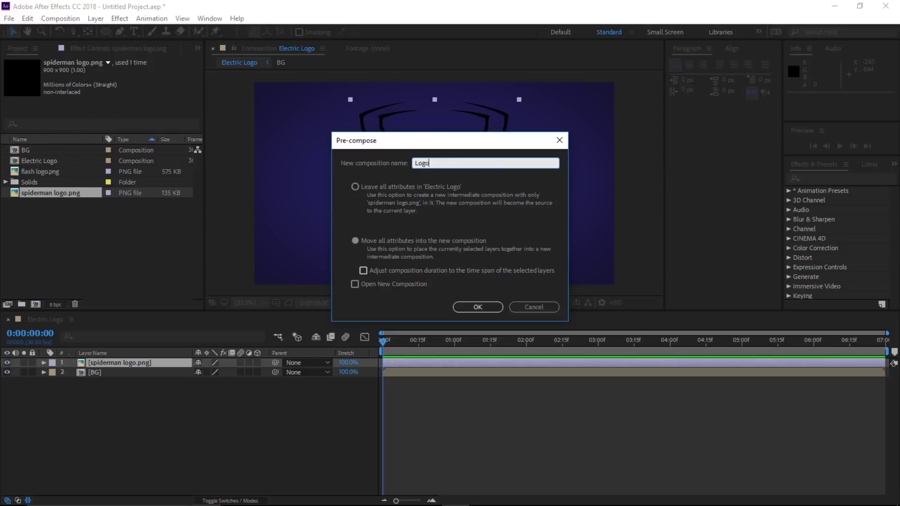
key("Return")
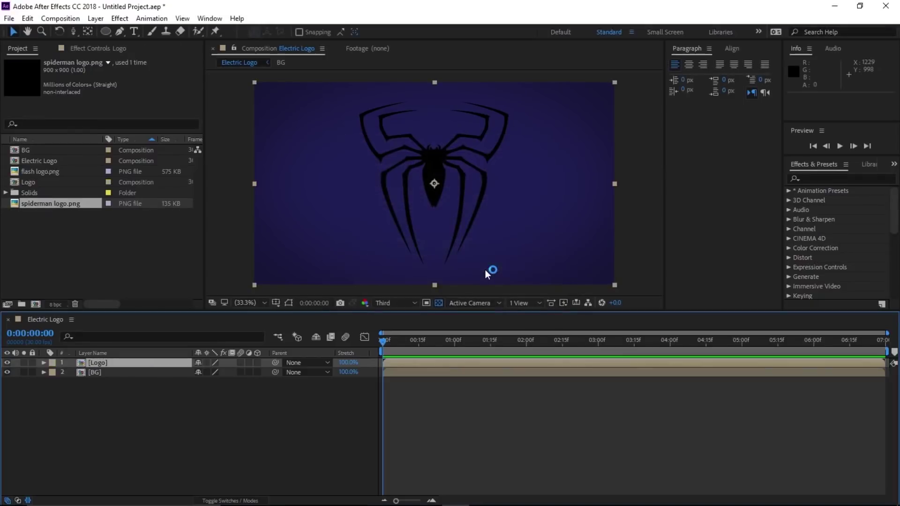
double_click(110, 363)
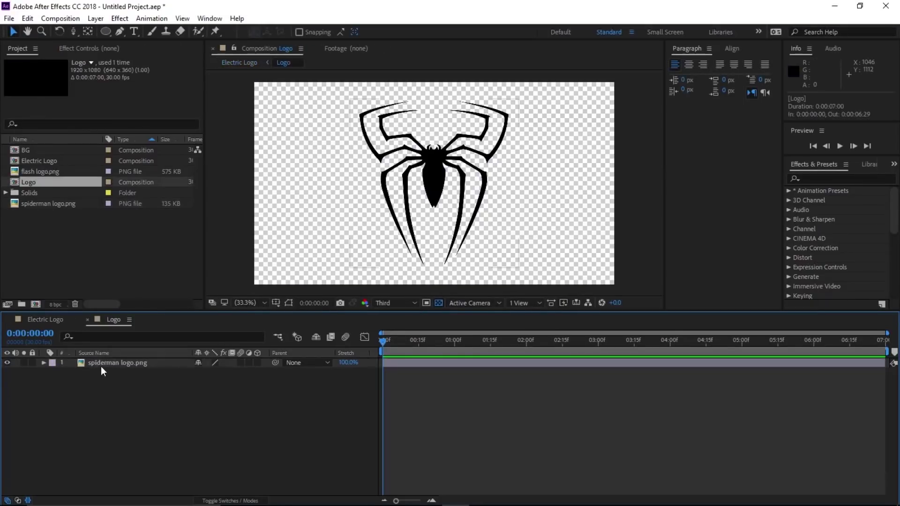
Scale the spiderman logo layer down to 69% inside the Logo composition.
left_click(102, 363)
key("s")
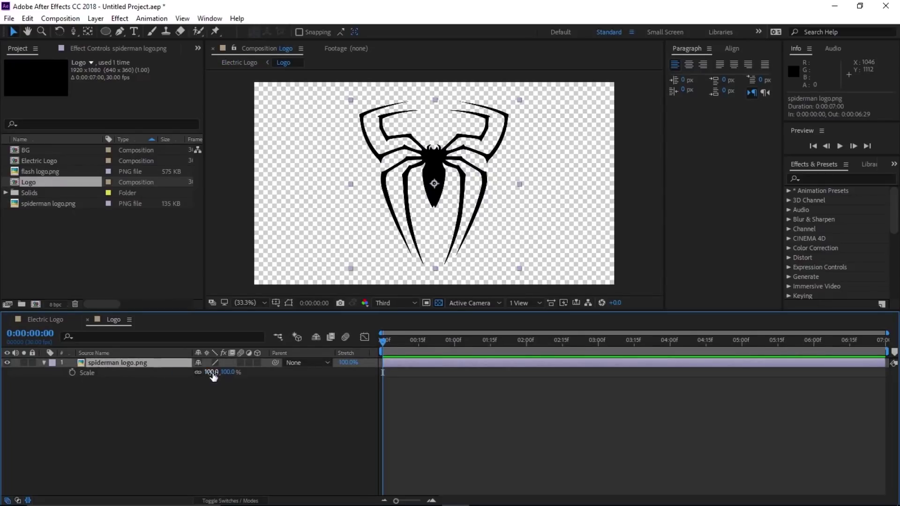
left_click_drag(213, 378, 199, 377)
Align the spiderman logo to the composition's horizontal and vertical centre, and return to the Electric Logo composition.
mouse_move(433, 214)
left_mouse_down()
mouse_move(417, 199)
mouse_move(430, 206)
left_mouse_up()
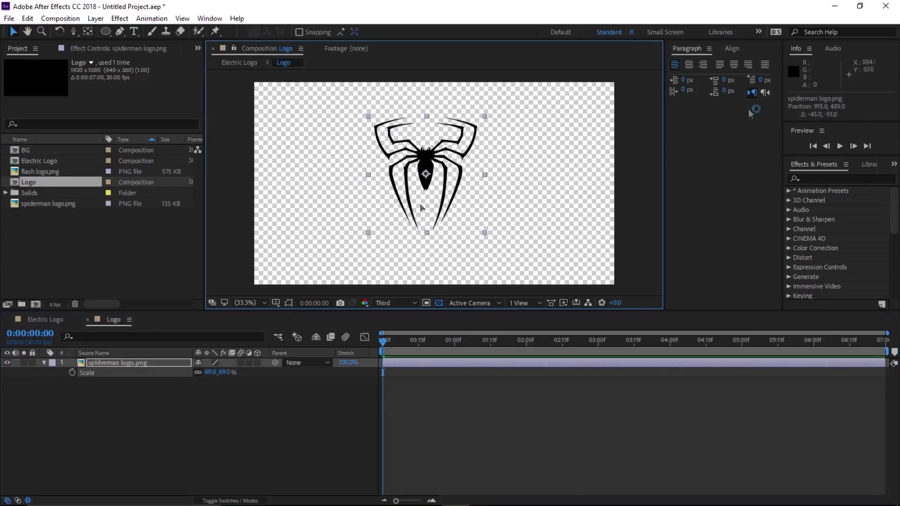
left_click(730, 50)
left_click(697, 76)
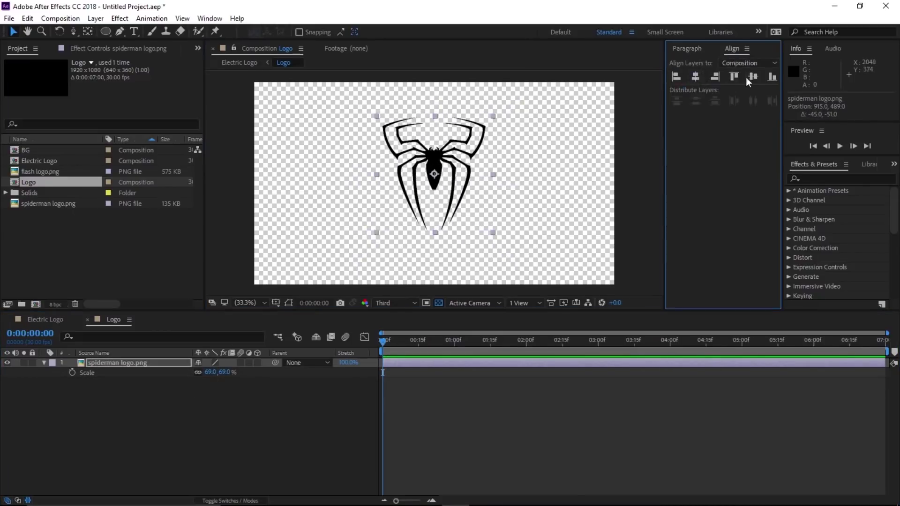
left_click(752, 77)
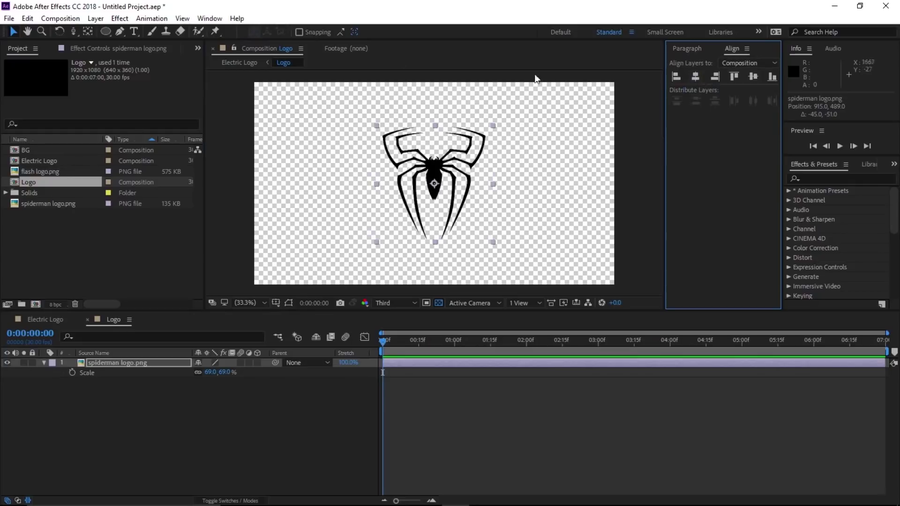
left_click(210, 18)
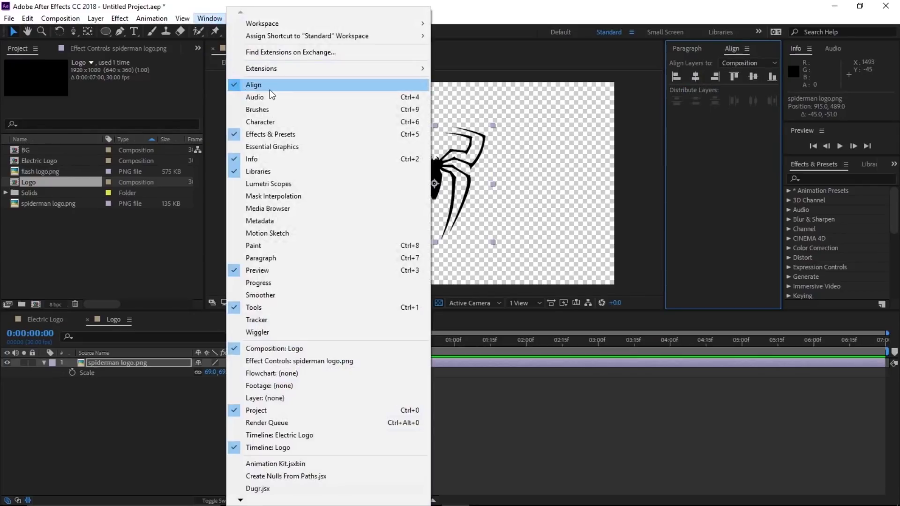
left_click(272, 89)
left_click(88, 319)
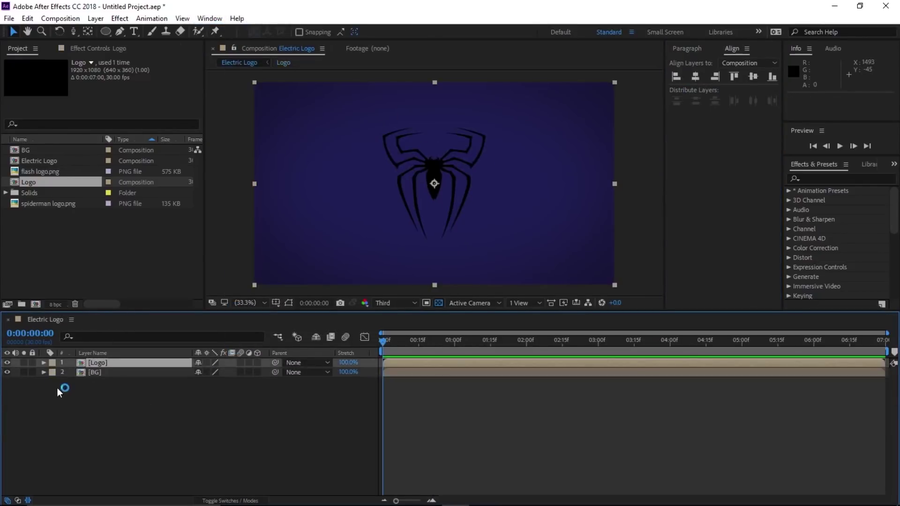
double_click(28, 183)
left_click(107, 362)
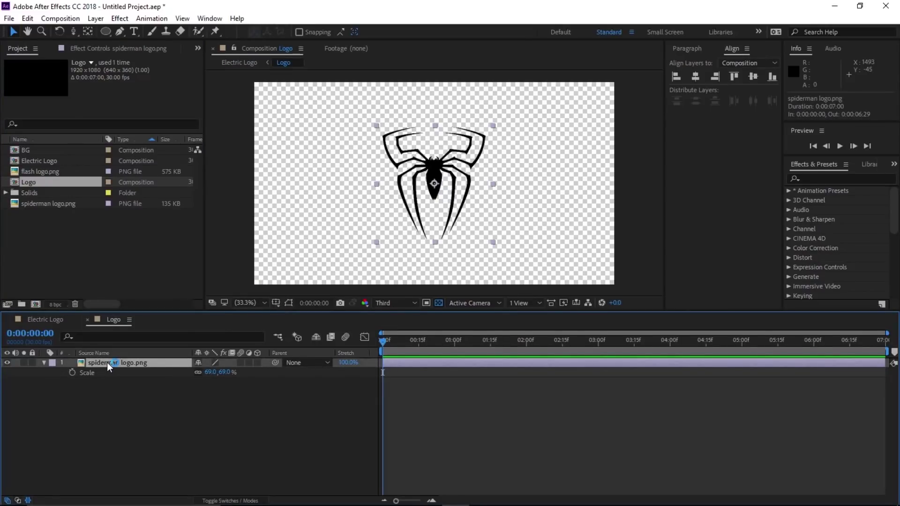
left_click(87, 319)
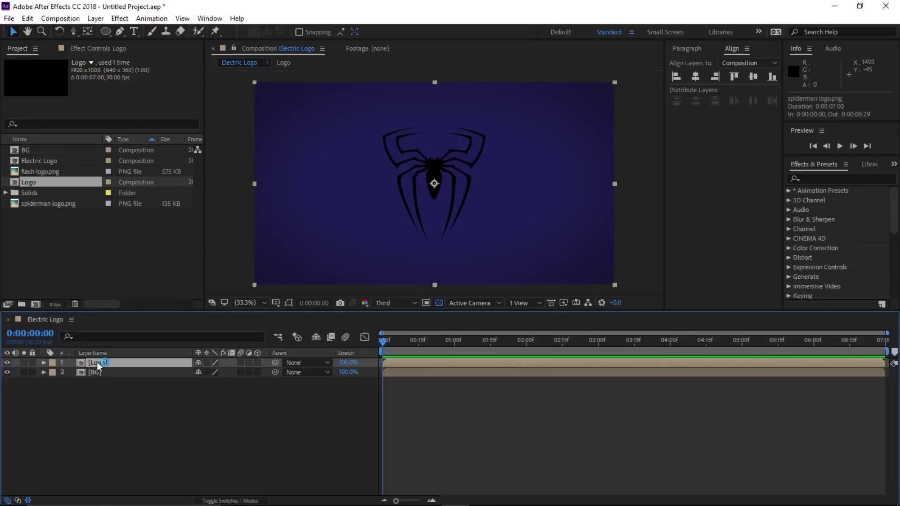
Duplicate the Logo layer in the Electric Logo composition and hide the lower copy.
left_click(30, 21)
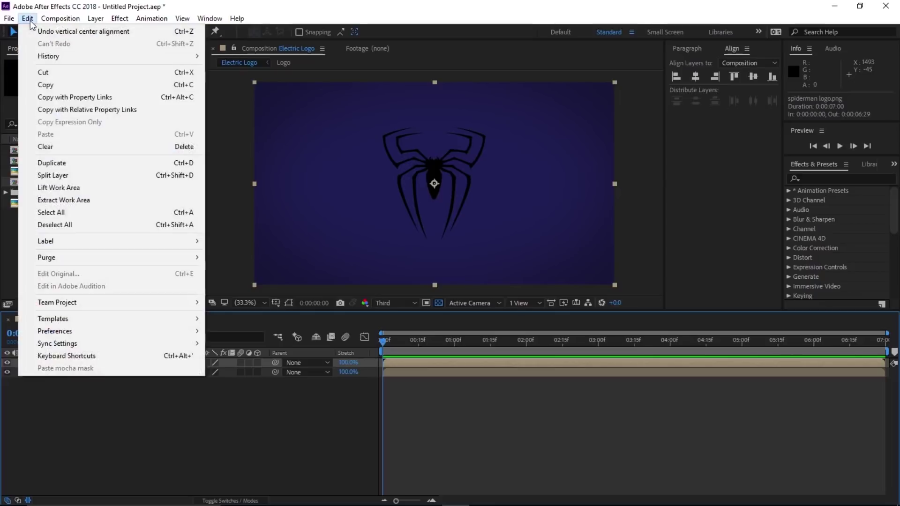
left_click(59, 164)
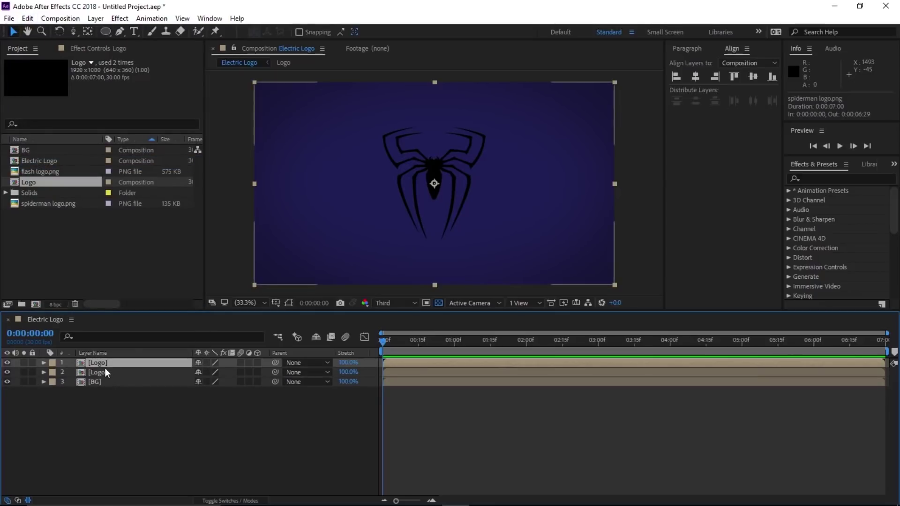
left_click(7, 372)
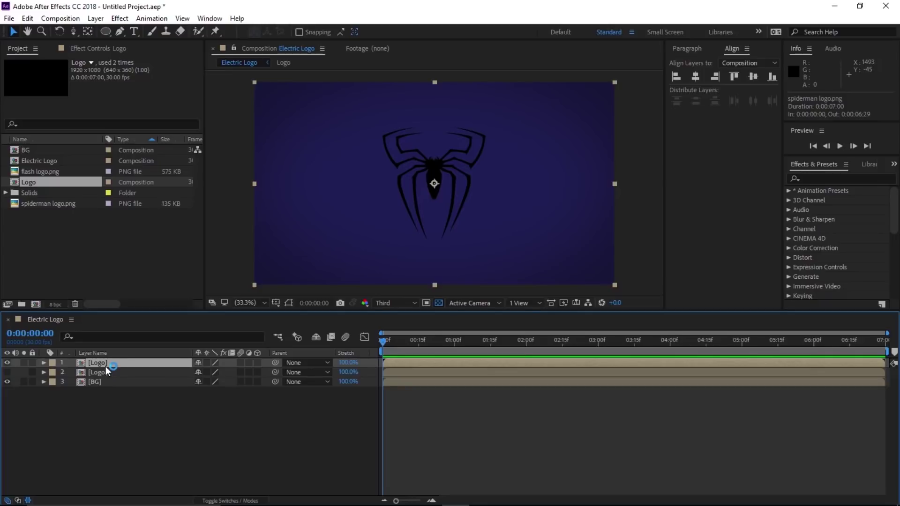
Rename the upper Logo layer as Saber Logo.
key("Return")
type("Saber Log")
left_click(106, 363)
Auto-trace the Saber Logo layer's alpha channel on the current frame to create masks around the spider shape.
left_click(95, 19)
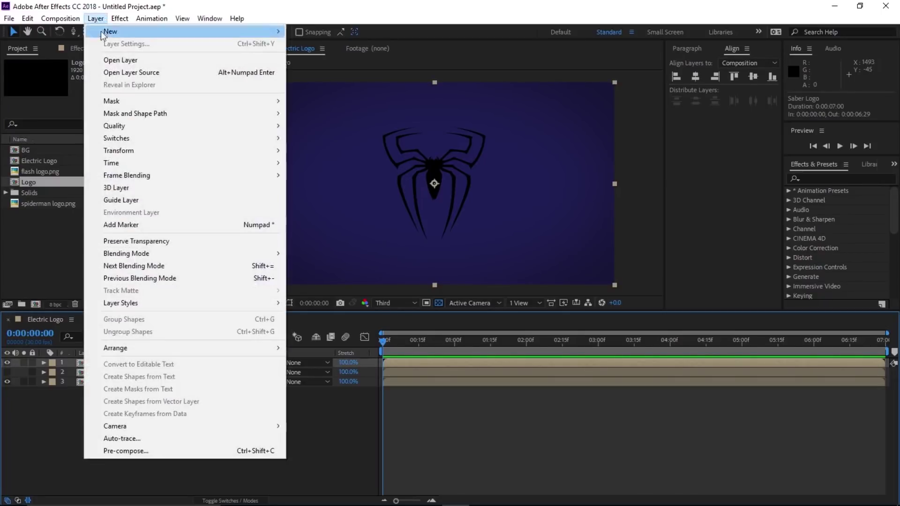
left_click(145, 439)
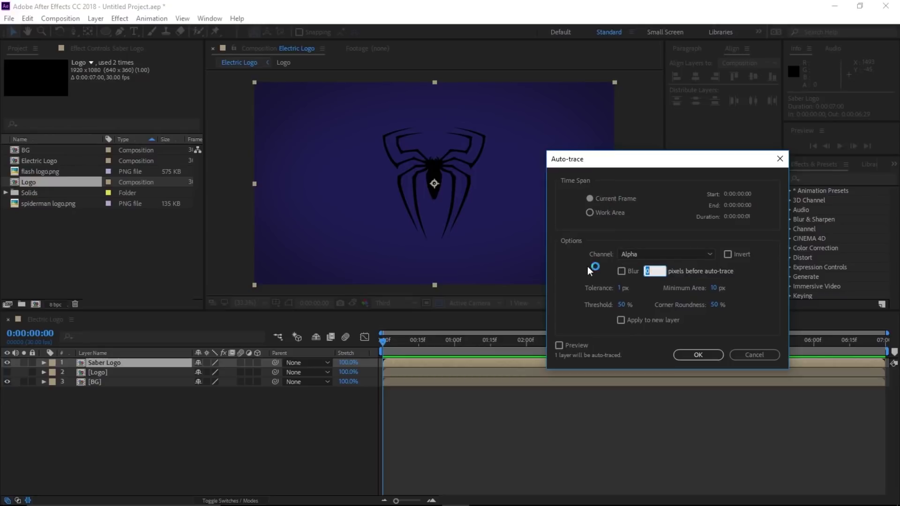
left_click(698, 355)
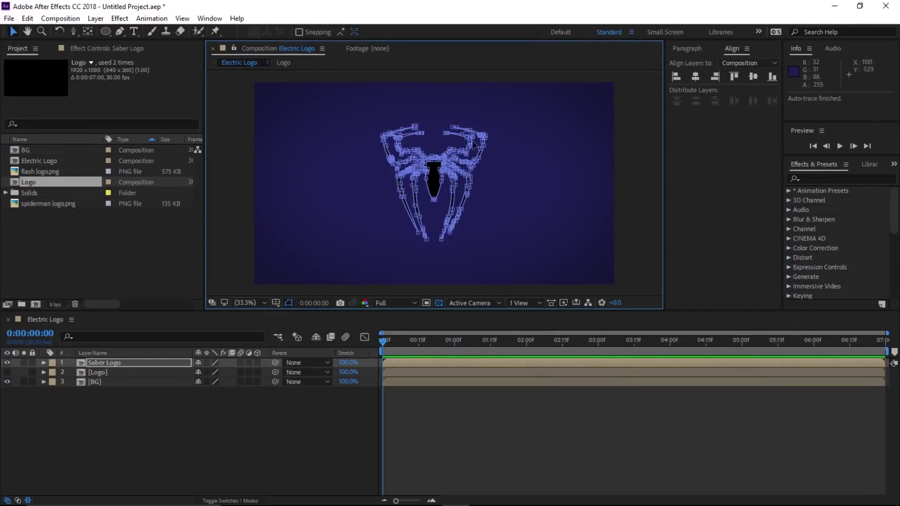
Apply the Video Copilot Saber effect to the Saber Logo layer and choose its Electric preset.
left_click(112, 363)
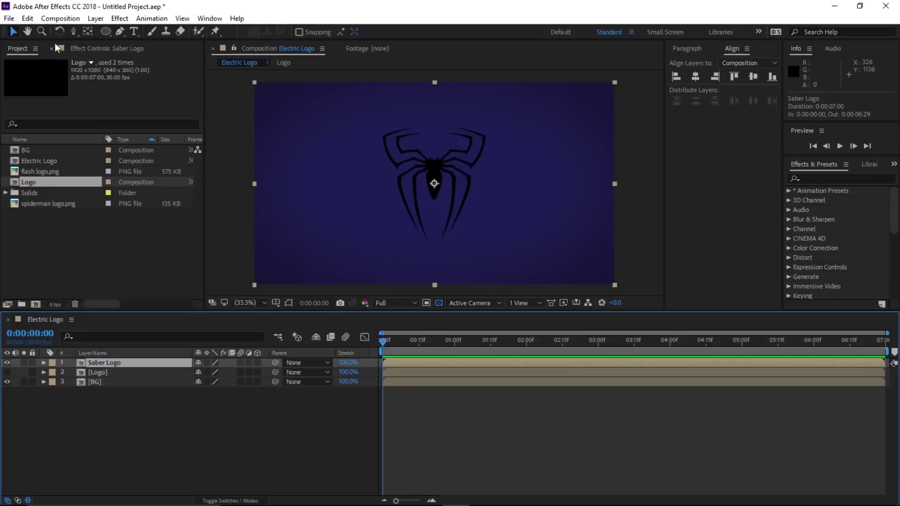
left_click(125, 21)
mouse_move(170, 398)
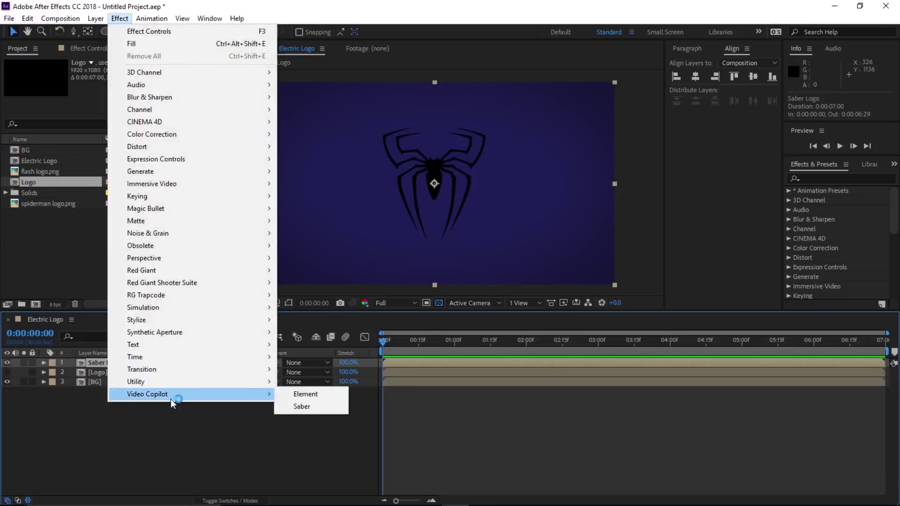
left_click(292, 409)
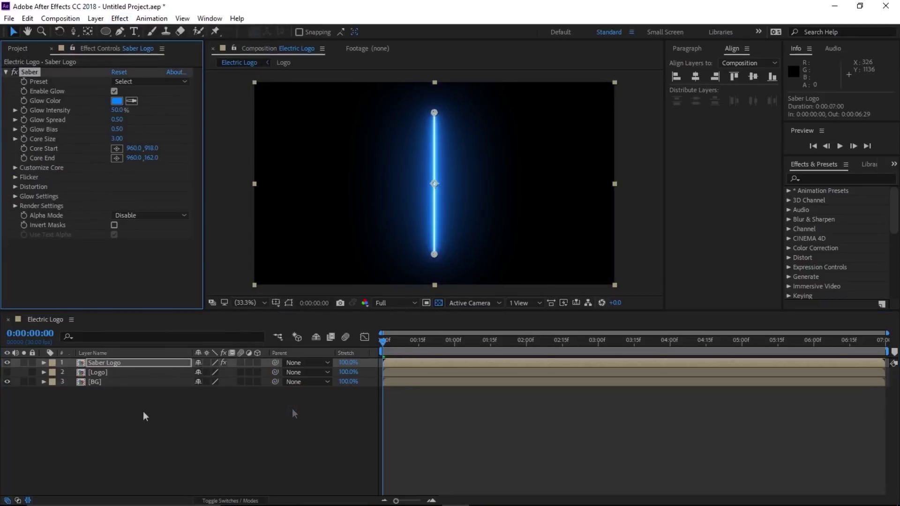
left_click(136, 82)
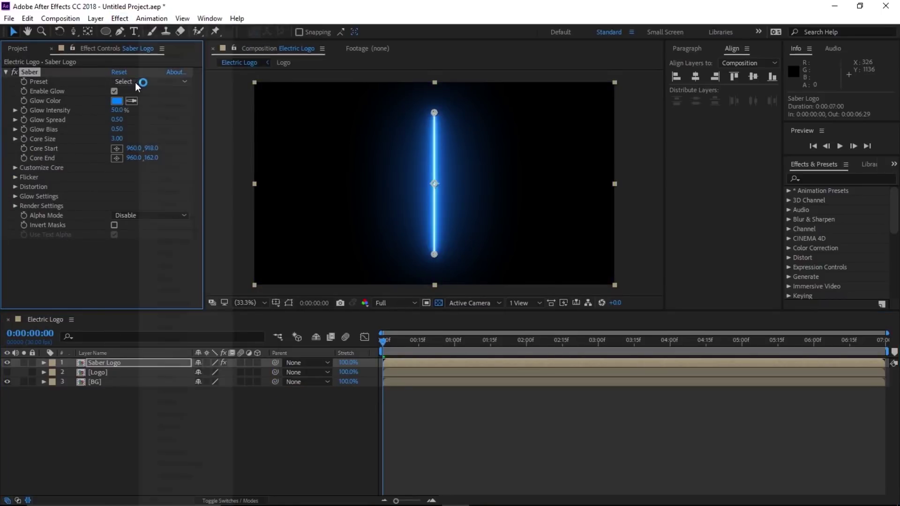
left_click(149, 89)
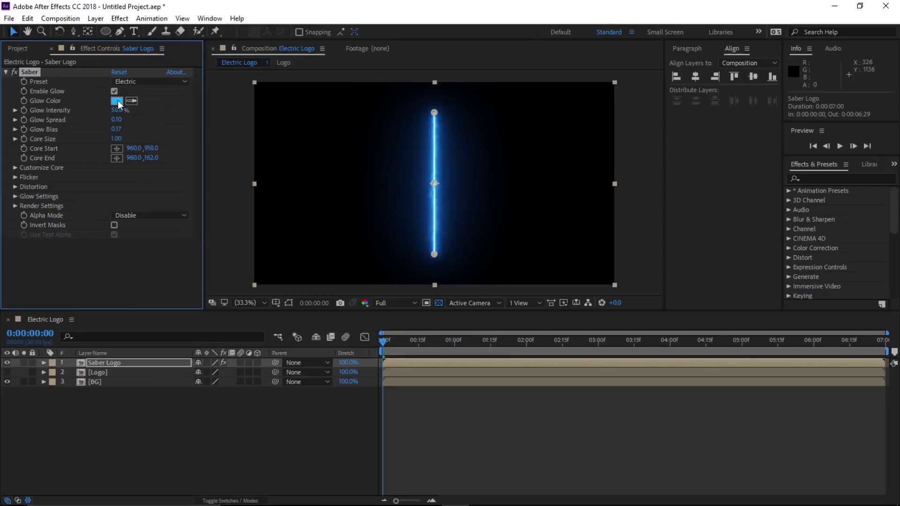
Set the Saber effect's glow color to deep blue (0119FF) and its glow intensity to 50%.
left_click(117, 100)
left_click(693, 273)
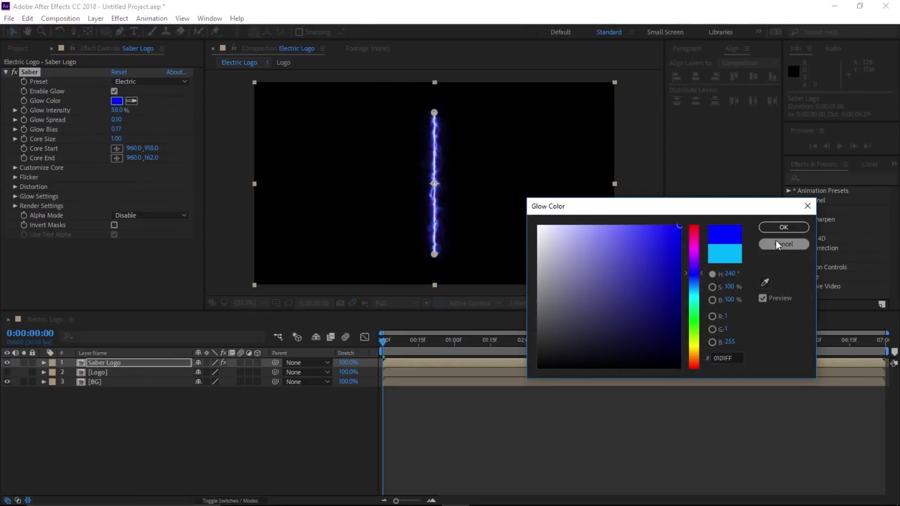
left_click(771, 229)
left_click(116, 110)
type("50")
key("Return")
Set the Saber effect's render composite setting to Transparent so the blue background shows through.
left_click(15, 207)
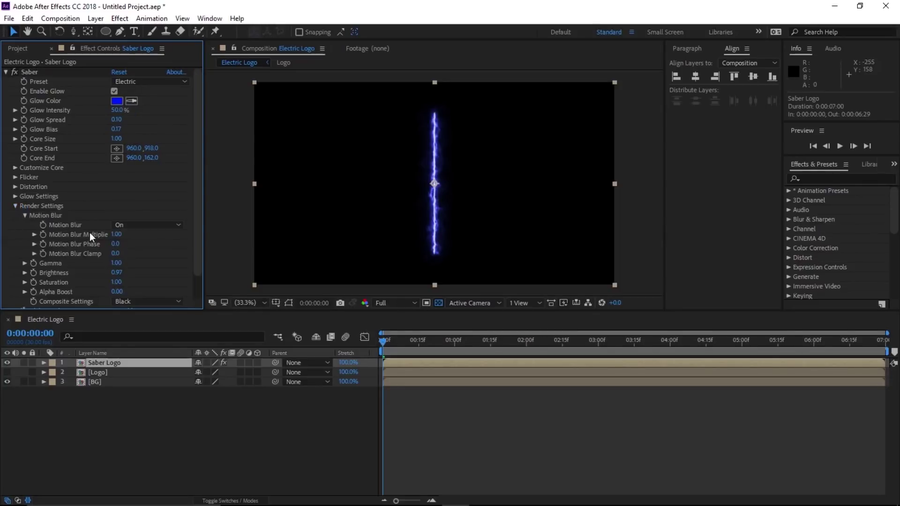
left_click(148, 302)
left_click(151, 313)
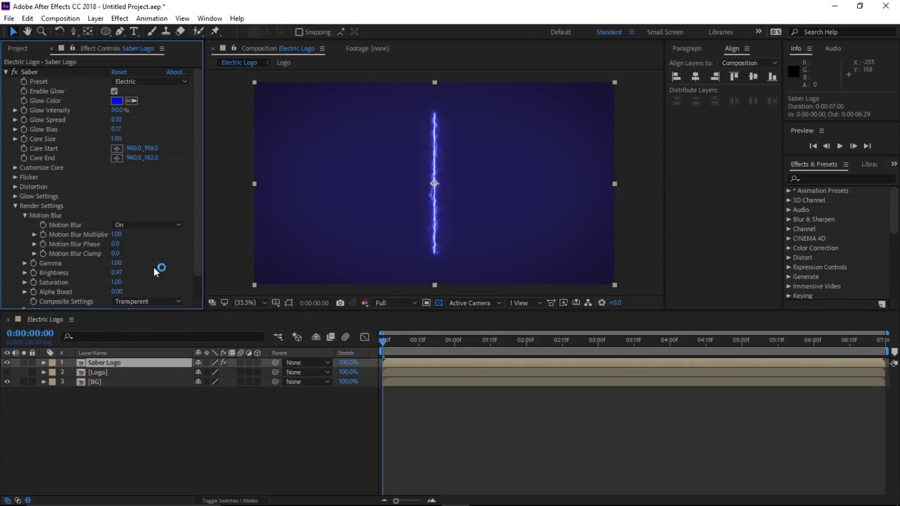
left_click(15, 206)
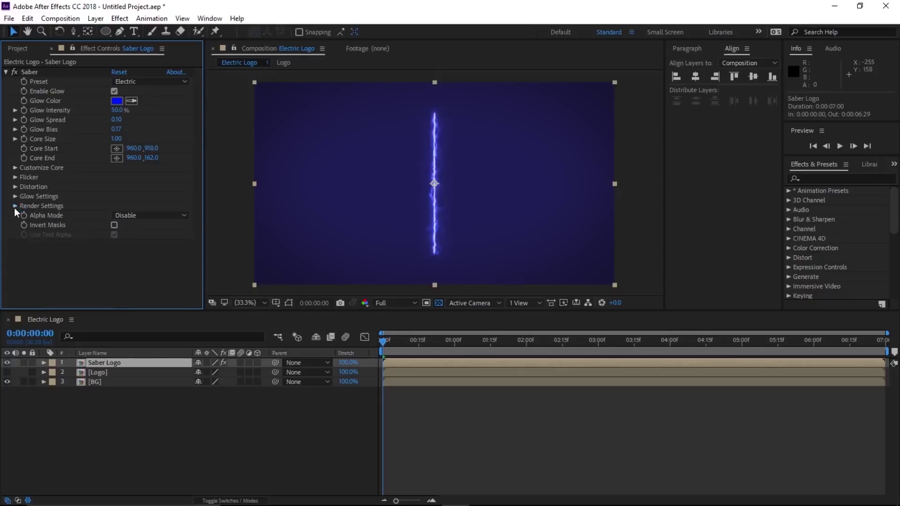
Set the Saber effect's core type to Layer Masks and its start size to 50%.
left_click(15, 168)
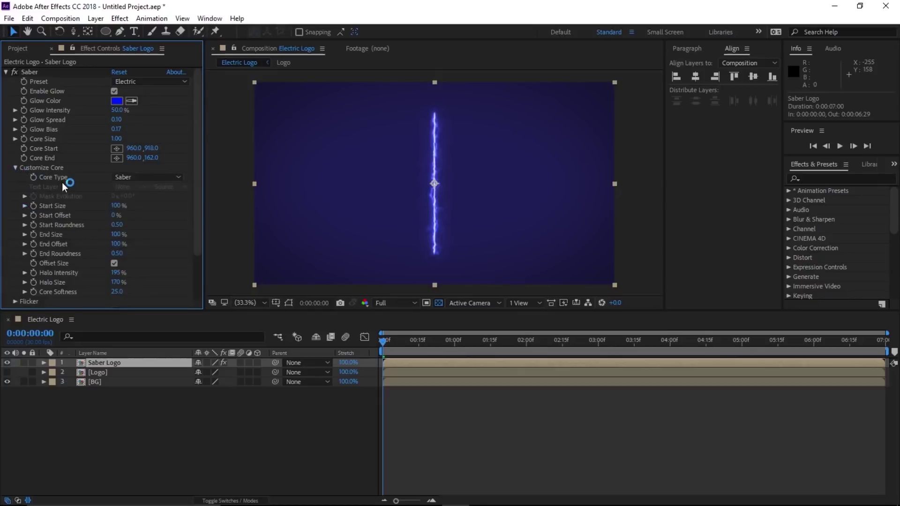
left_click(162, 178)
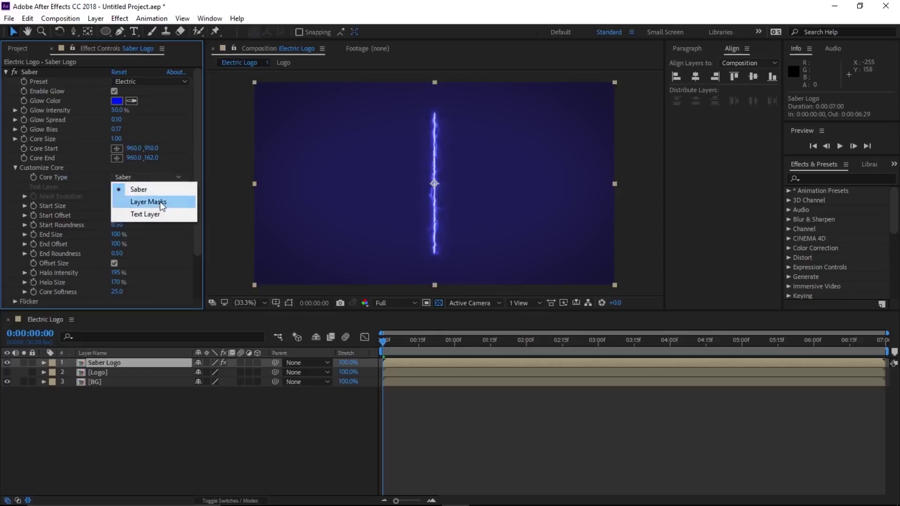
left_click(159, 201)
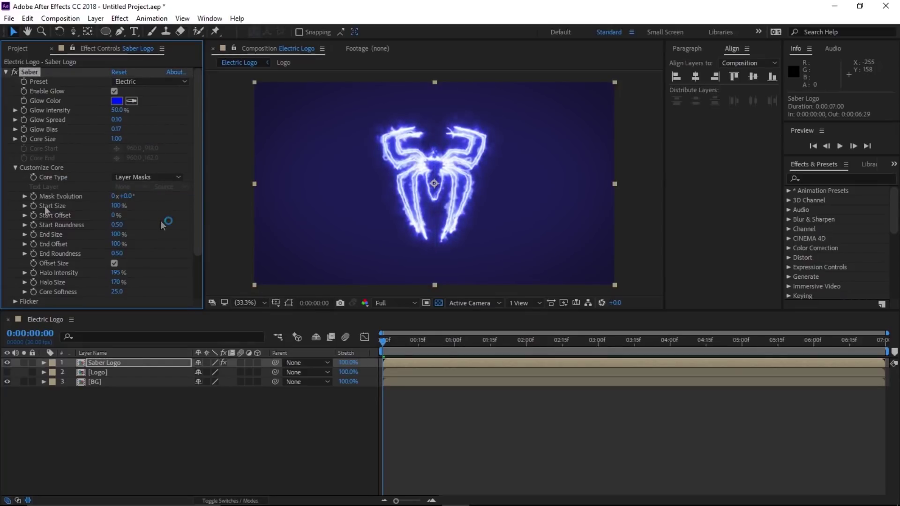
left_click(116, 206)
type("50")
key("Return")
At the start of the timeline, enable keyframing for the Saber effect's Start Offset and set it to 40%.
left_click(381, 343)
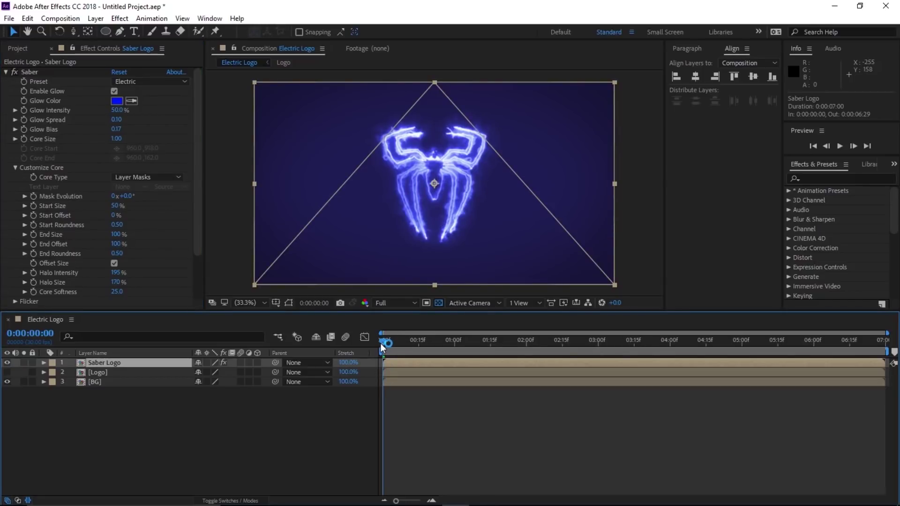
left_click(44, 215)
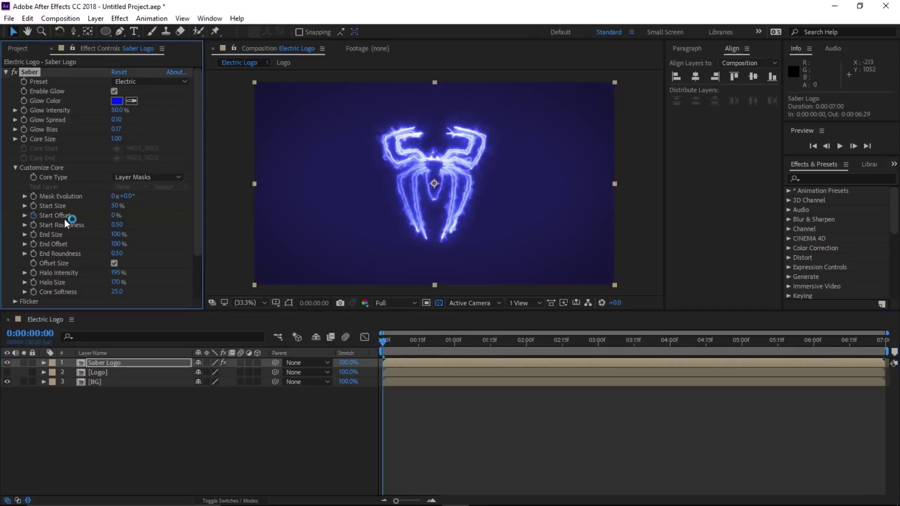
left_click(114, 215)
type("40")
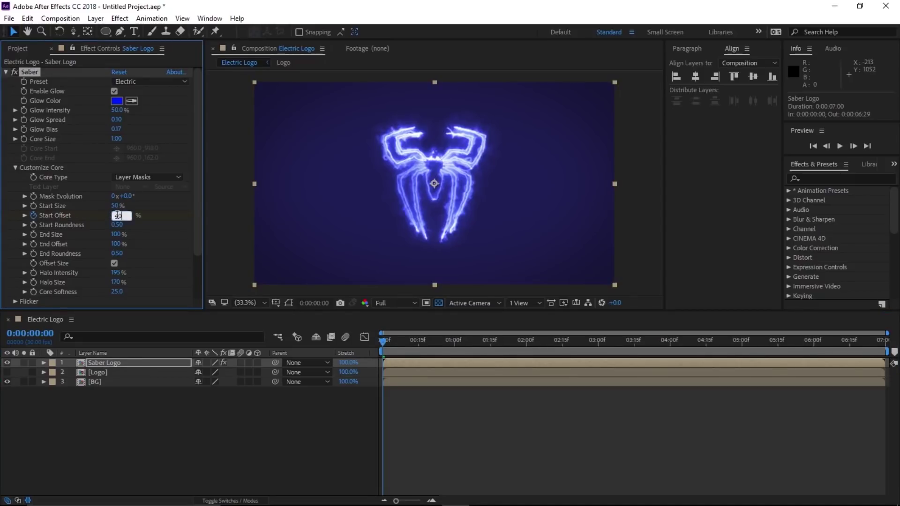
left_click(166, 235)
Duplicate the Saber effect on the Saber Logo layer.
left_click(29, 72)
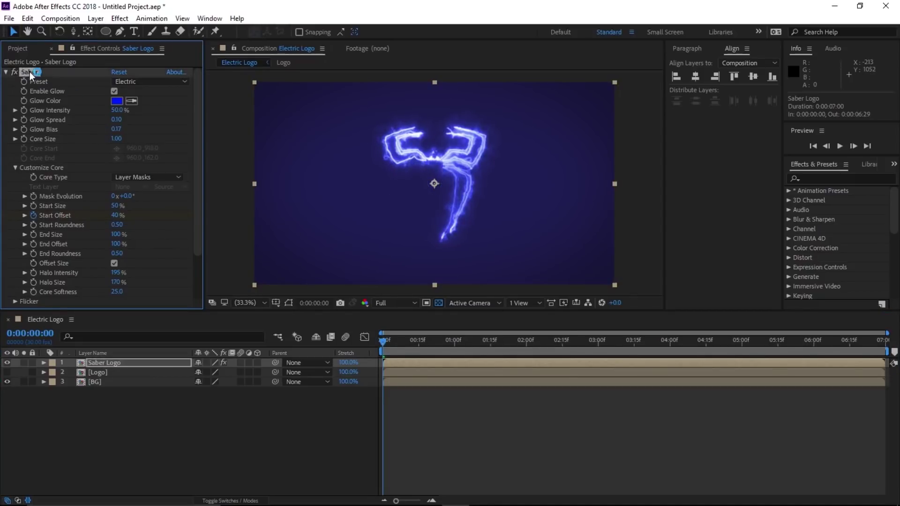
left_click(27, 19)
left_click(67, 163)
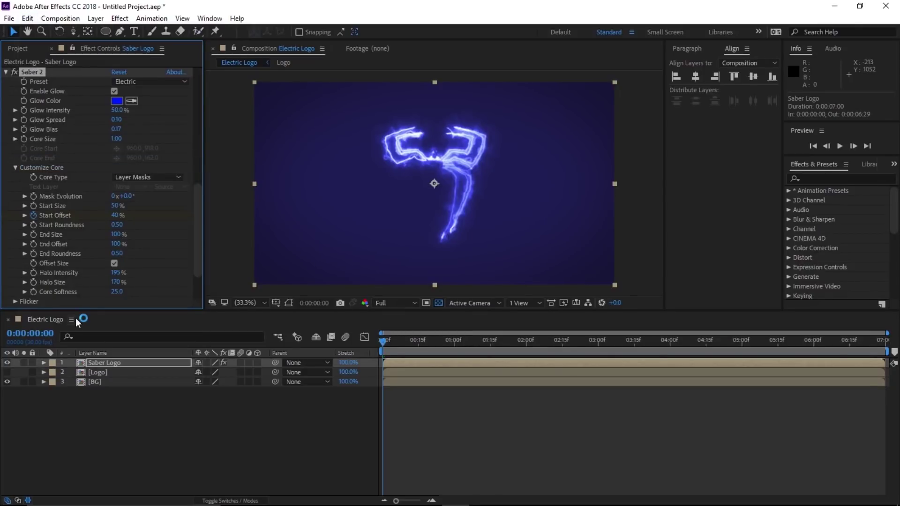
Change the glow color of the duplicated Saber effect to yellow.
scroll(33, 122, "up", 2)
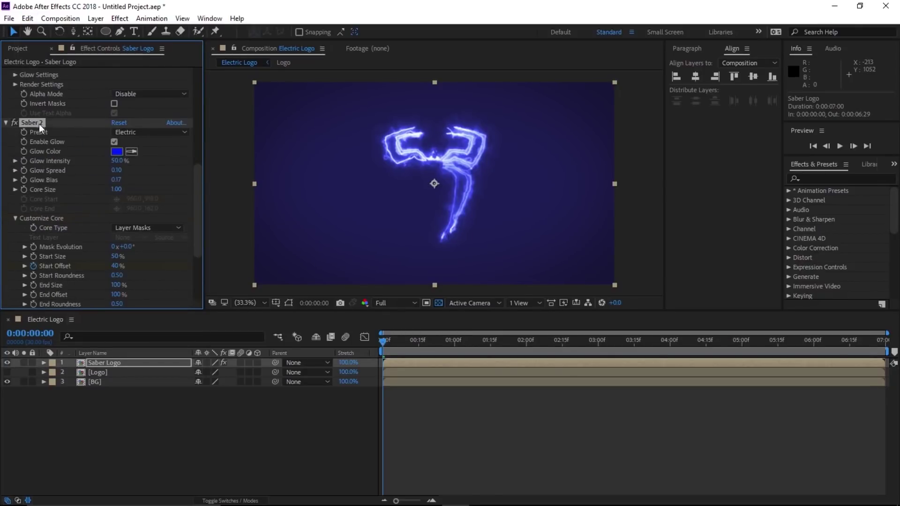
left_click(117, 152)
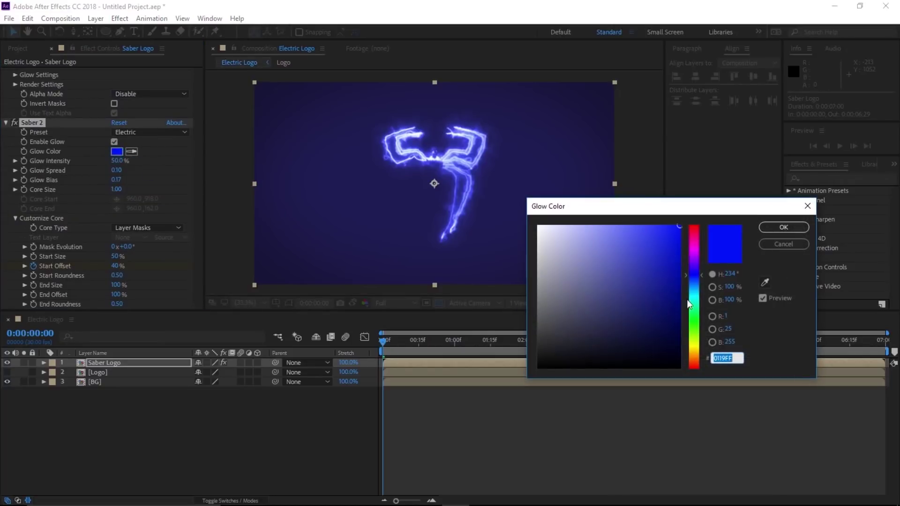
left_click(694, 338)
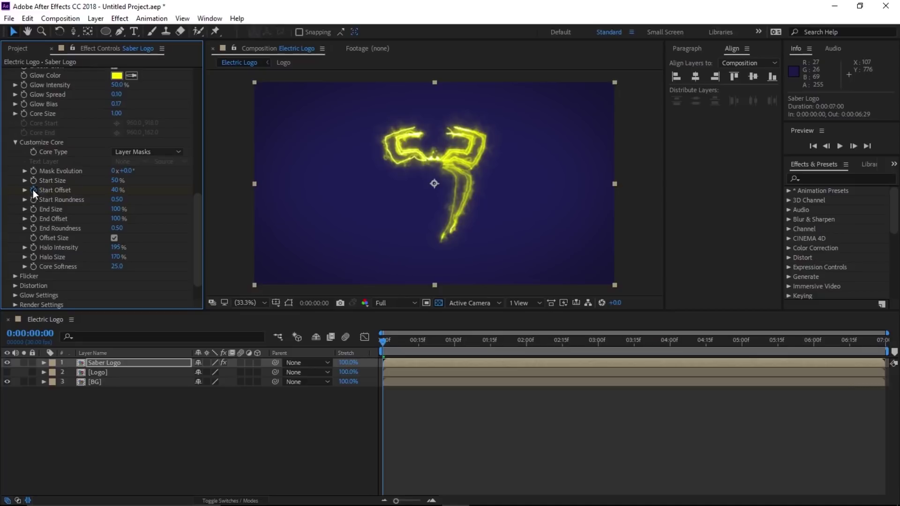
Turn off Start Offset keyframing on the yellow Saber effect, setting Start Offset to 0% and End Size to 50%.
left_click(115, 190)
type("0")
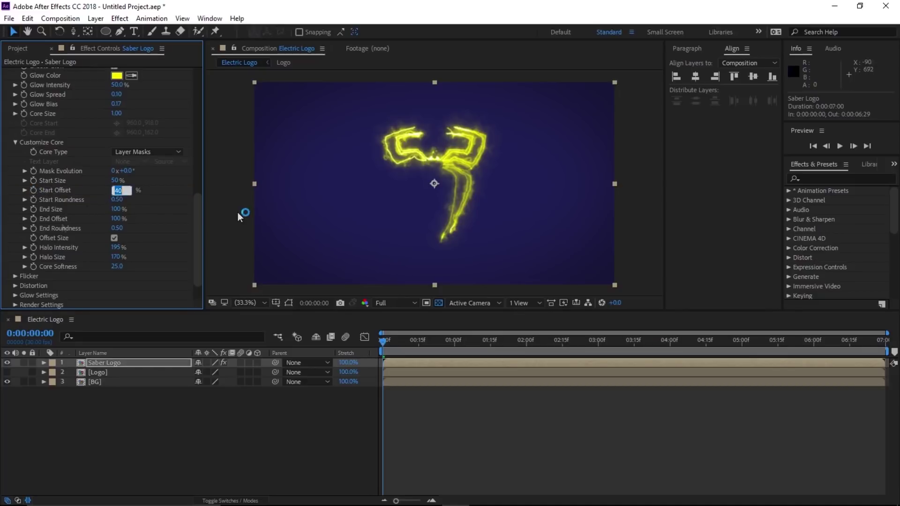
key("Return")
left_click(115, 209)
type("50")
Enable keyframing for the yellow Saber effect's End Offset at the start of the timeline and set it to 40%.
left_click(40, 219)
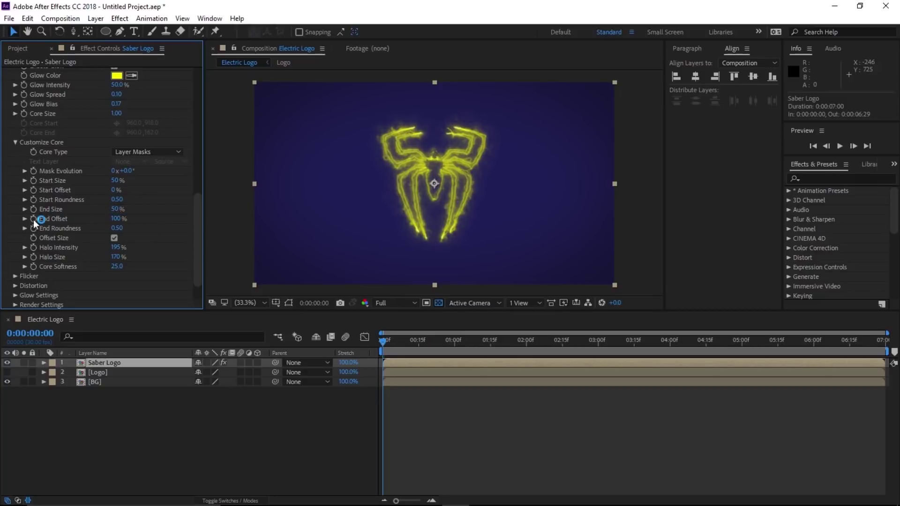
left_click(116, 218)
type("40")
key("Return")
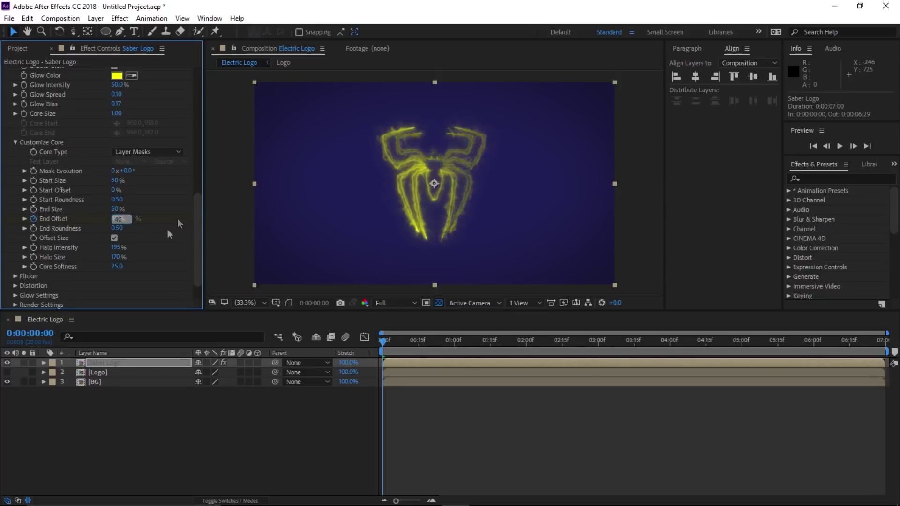
Set the yellow Saber effect's Composite Settings to Add in its render settings.
scroll(171, 225, "down", 2)
left_click(16, 276)
scroll(16, 276, "down", 4)
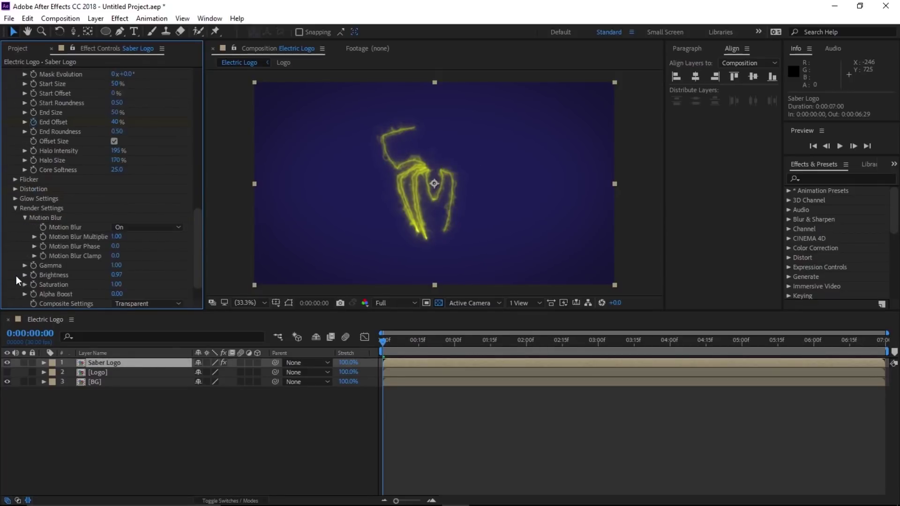
scroll(16, 277, "down", 2)
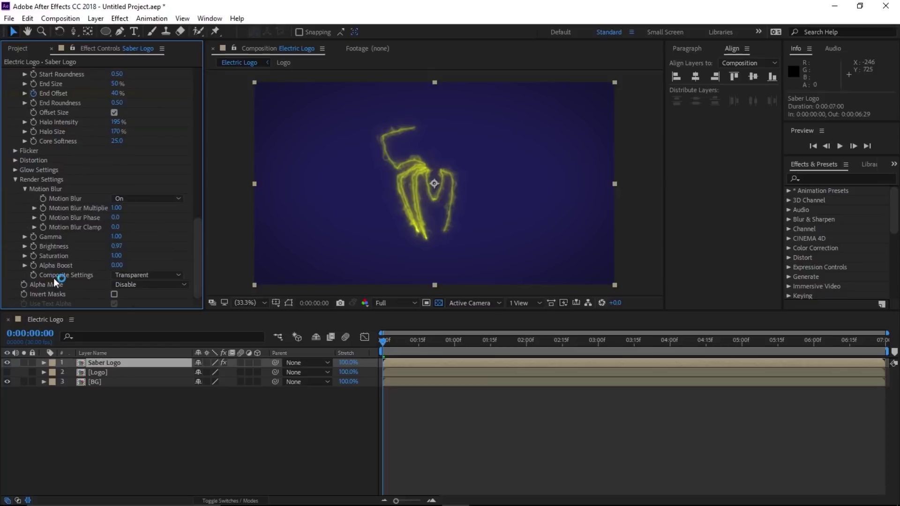
left_click(134, 275)
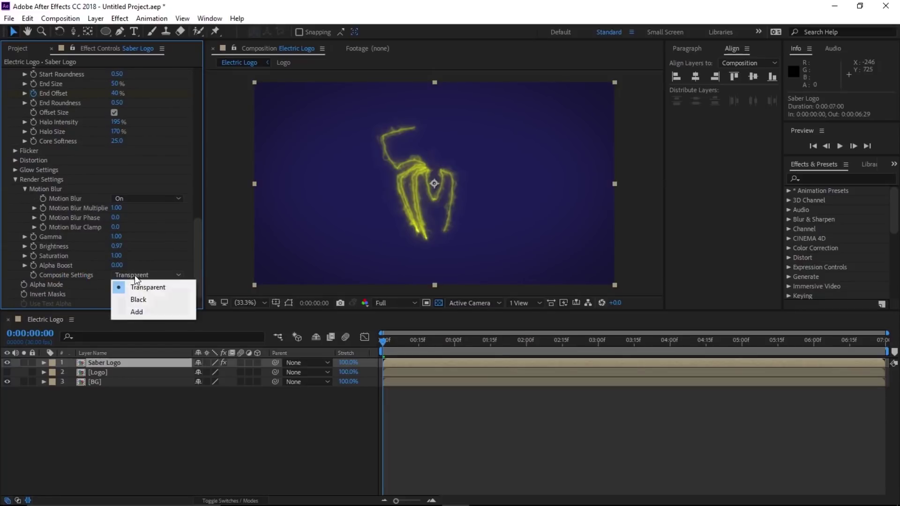
left_click(136, 310)
Collapse the settings of both Saber effects on the Saber Logo layer.
scroll(155, 235, "up", 3)
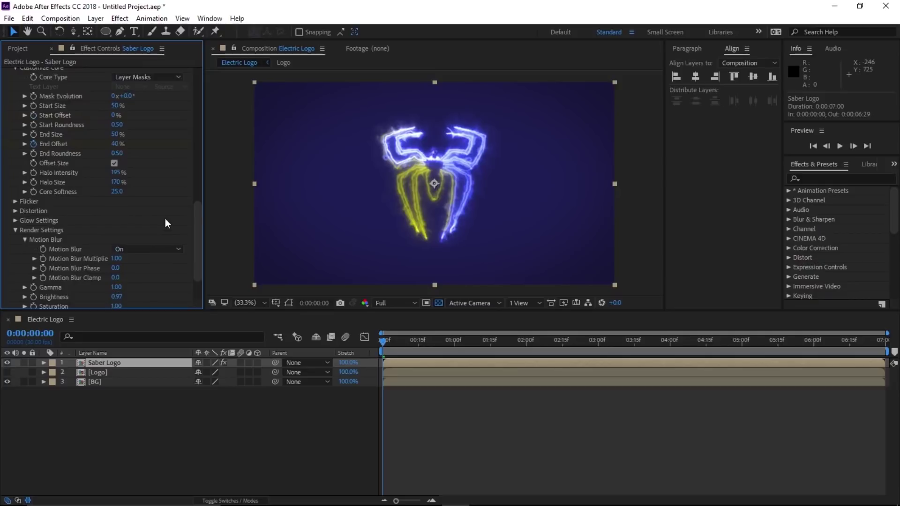
scroll(16, 258, "up", 10)
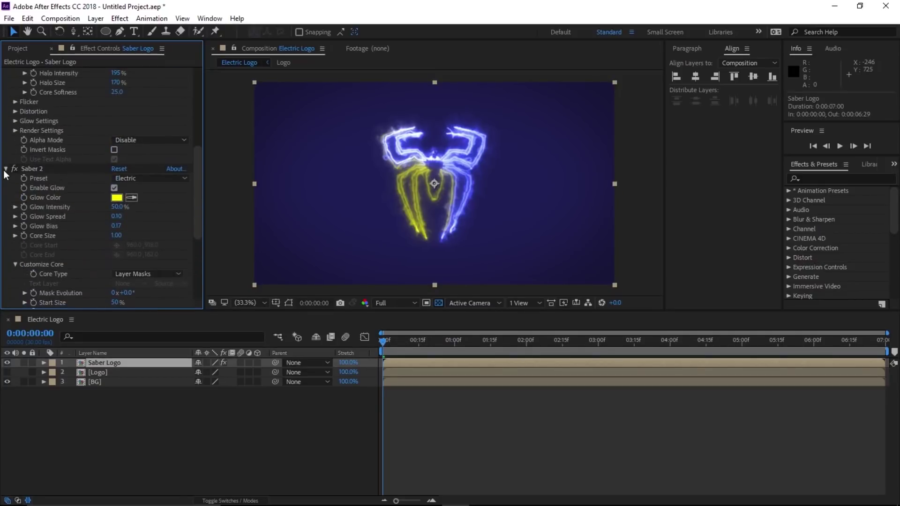
left_click(5, 168)
scroll(13, 132, "up", 1)
left_click(14, 99, "ctrl")
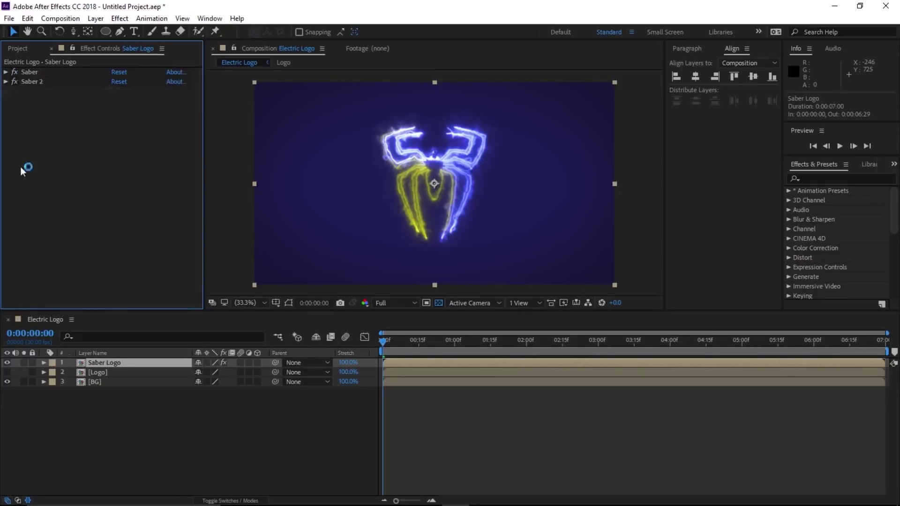
Duplicate the Saber Logo layer.
left_click(104, 363)
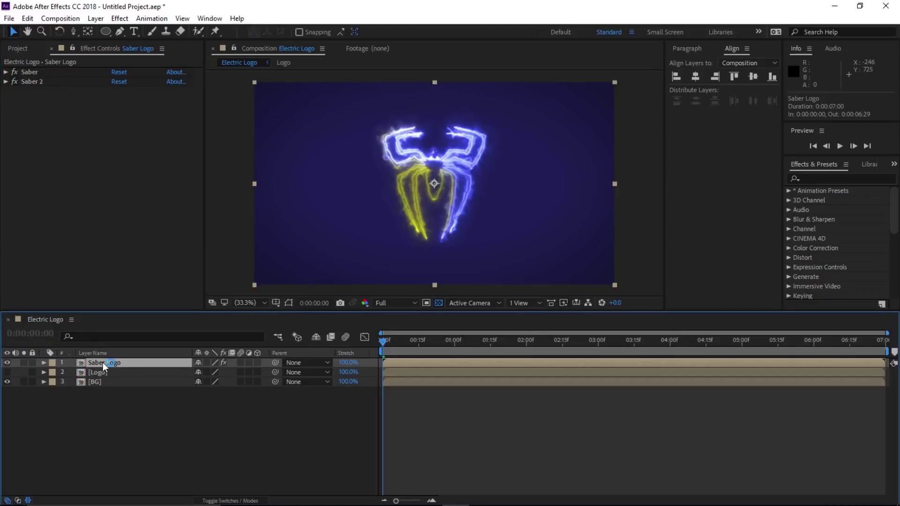
left_click(28, 18)
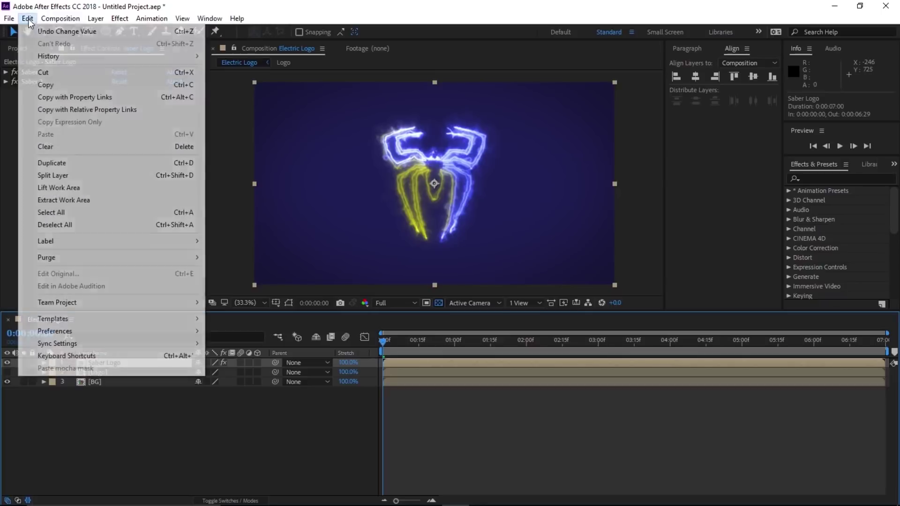
left_click(54, 163)
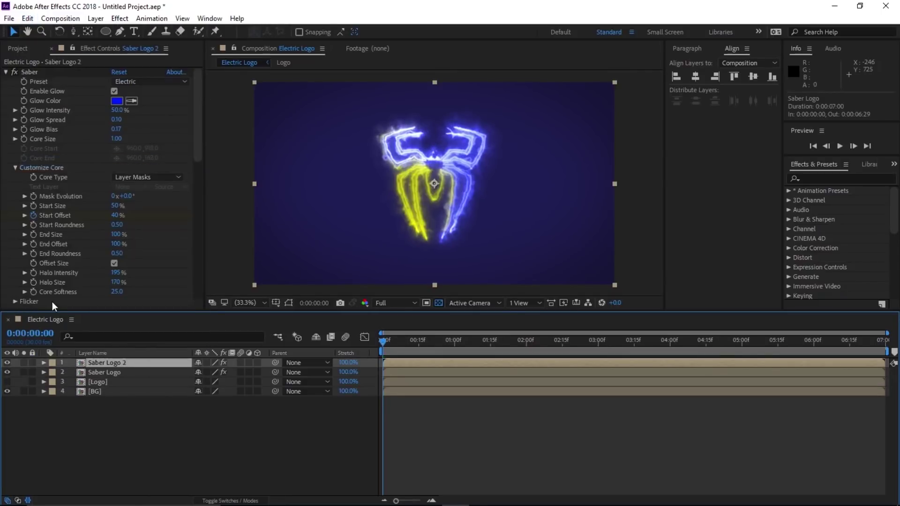
Delete both Saber effects from the Saber Logo 2 layer.
left_click(6, 71)
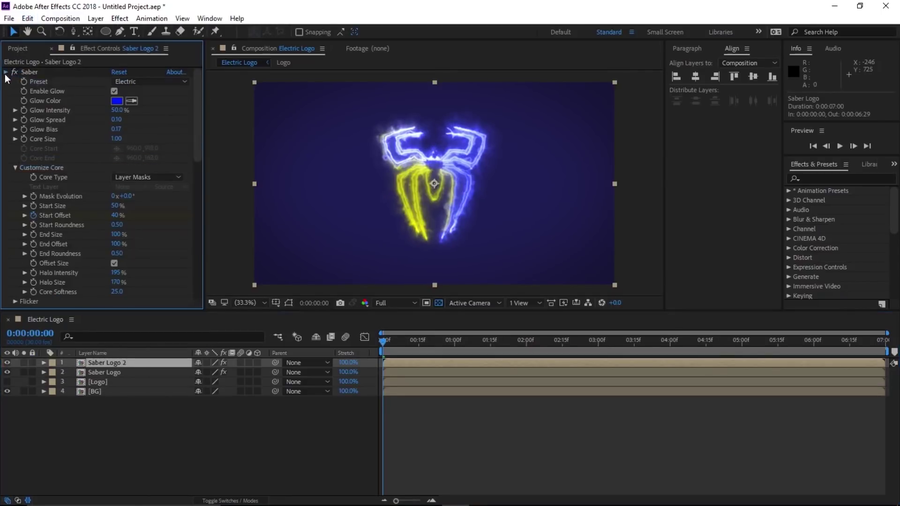
left_click(36, 72)
left_click(35, 80, "shift")
key("Delete")
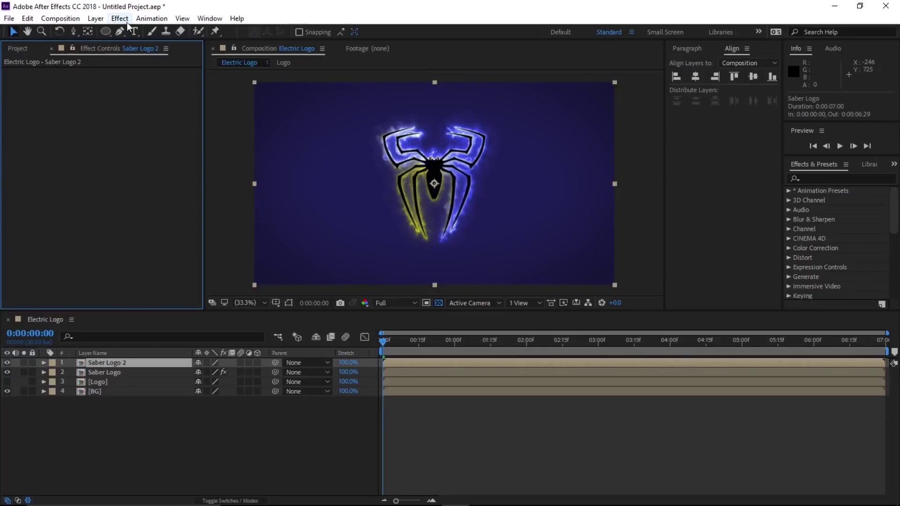
Apply a new Video Copilot Saber effect to the Saber Logo 2 layer with the Electric preset.
left_click(108, 364)
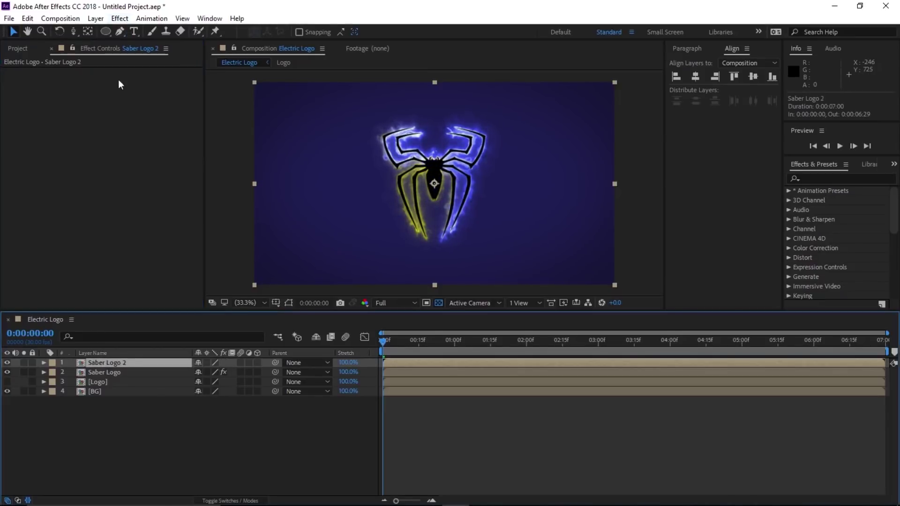
left_click(118, 19)
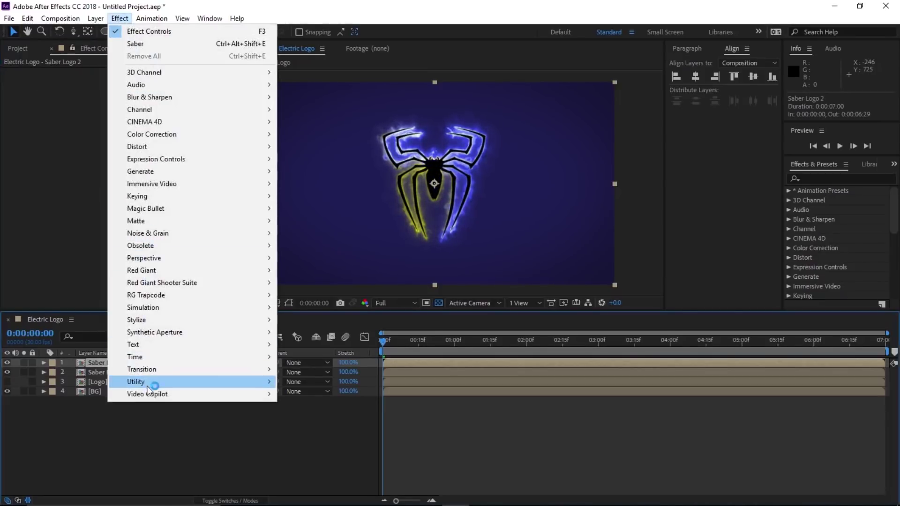
mouse_move(149, 396)
left_click(295, 409)
left_click(140, 81)
left_click(169, 92)
left_click(116, 101)
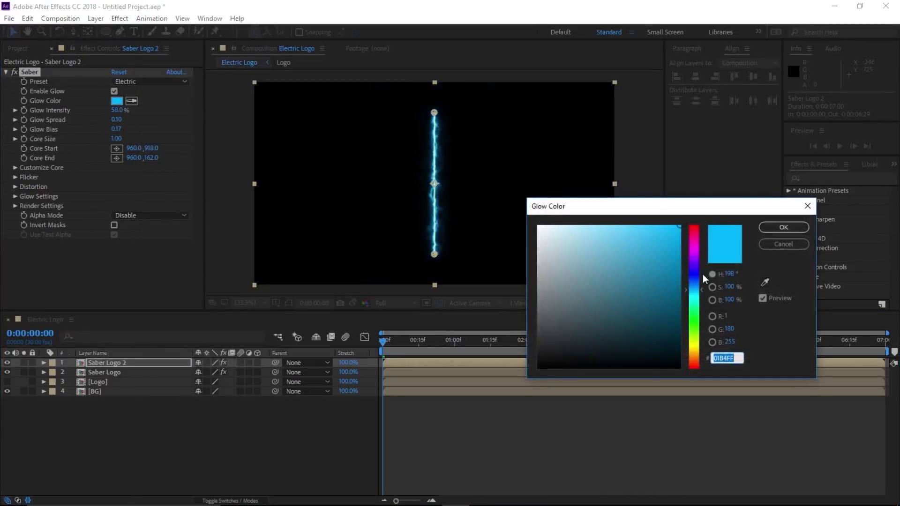
left_click(592, 312)
key("Escape")
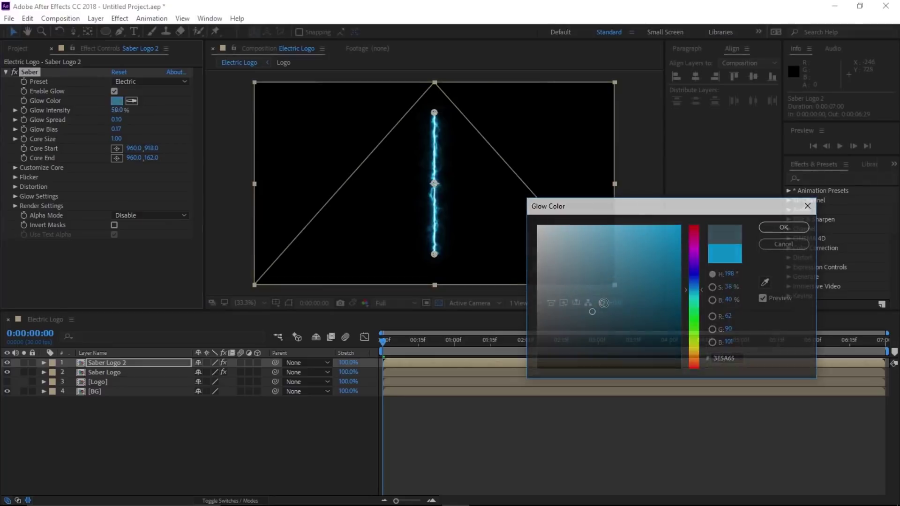
Set the new Saber effect's Glow Intensity to 50% and its Composite Settings to Transparent.
left_click(117, 110)
type("50")
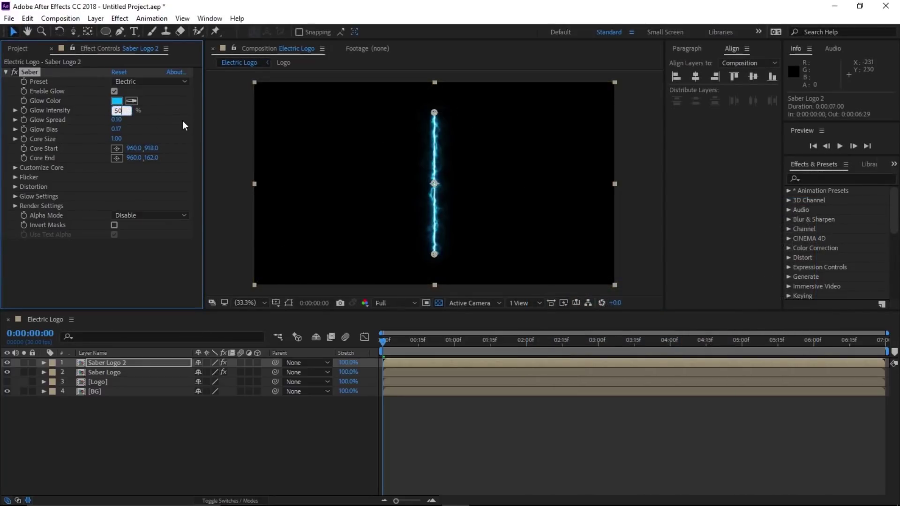
left_click(173, 115)
left_click(15, 206)
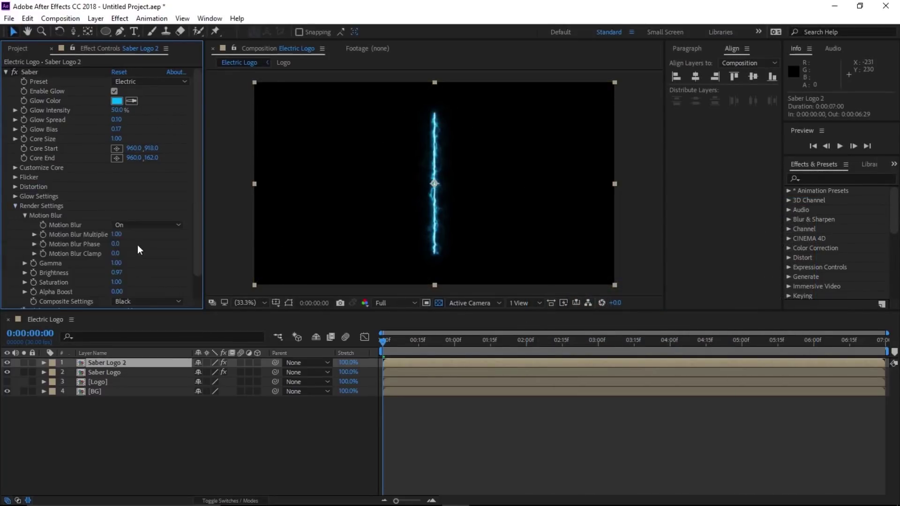
left_click(143, 302)
left_click(150, 311)
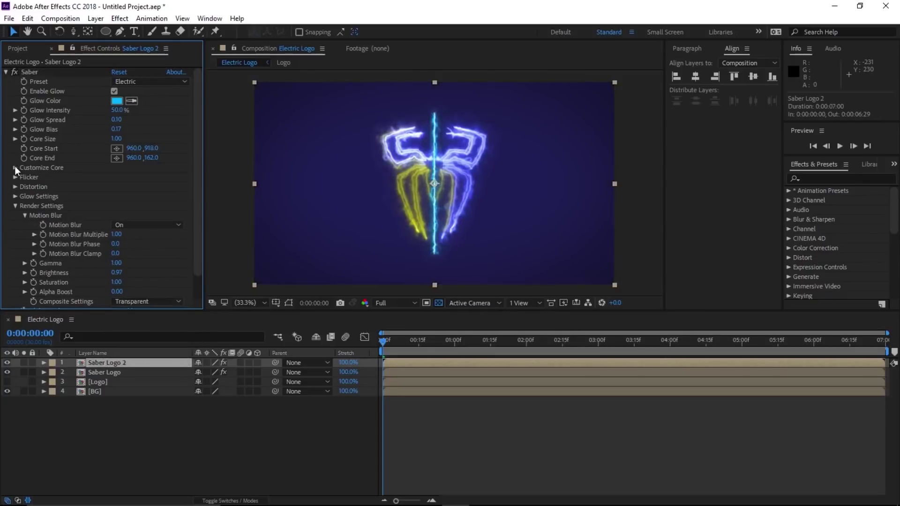
Set the new Saber effect's core type to Layer Masks and enable keyframing for its Start Offset at 0%.
left_click(15, 167)
left_click(131, 177)
left_click(146, 203)
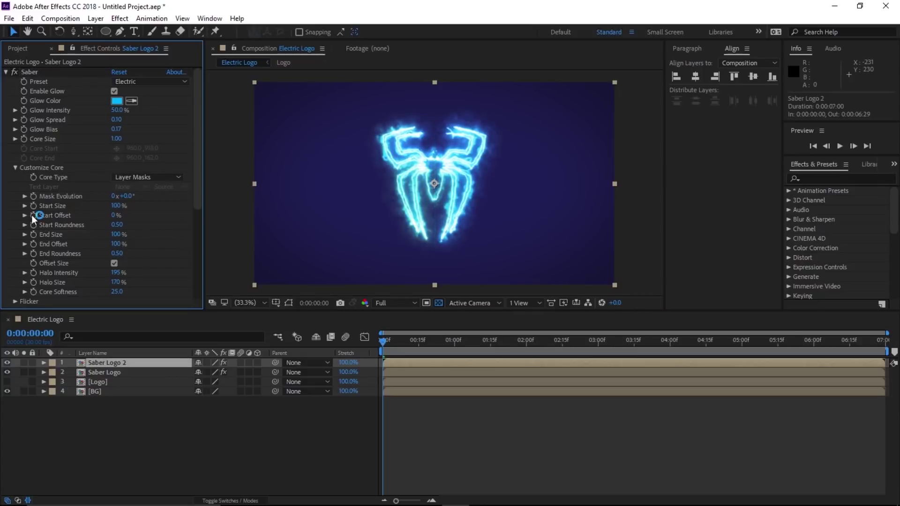
left_click(9, 72)
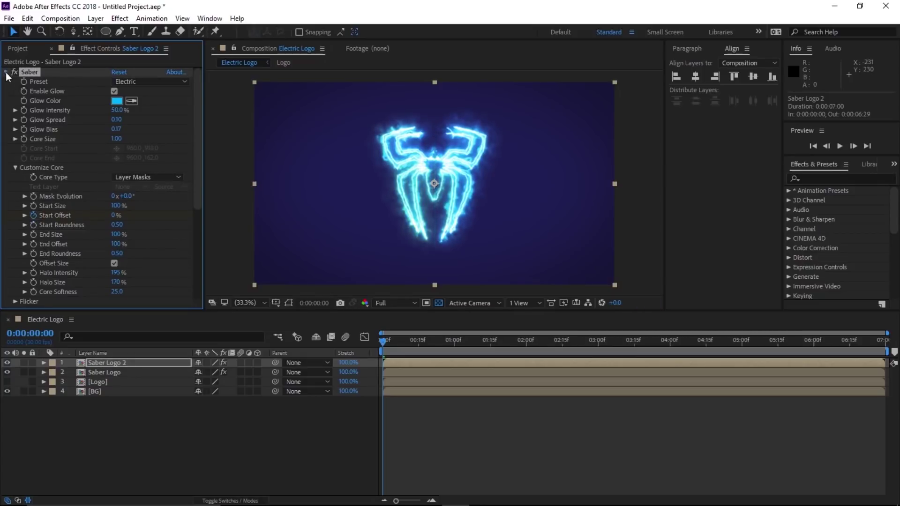
left_click(7, 73)
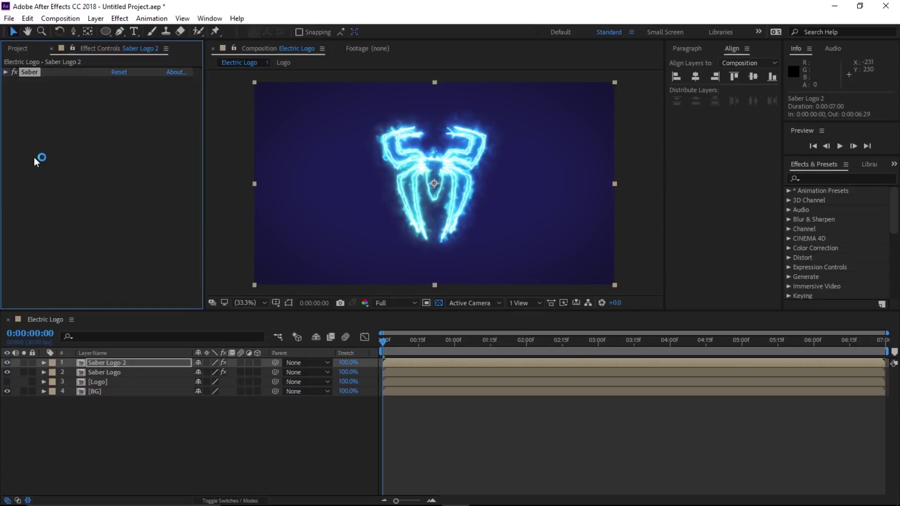
Apply the Turbulent Displace effect to Saber Logo 2 after Saber and enable keyframing for its Amount.
left_click(815, 179)
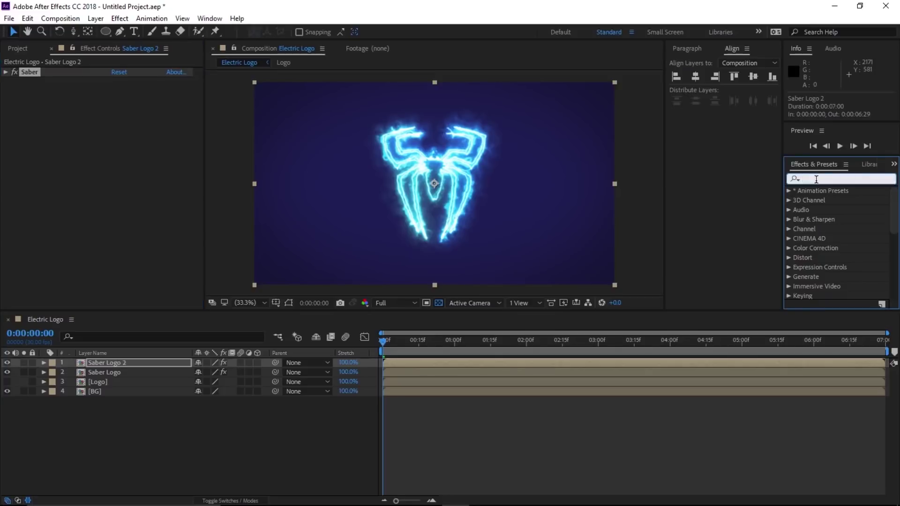
type("disp")
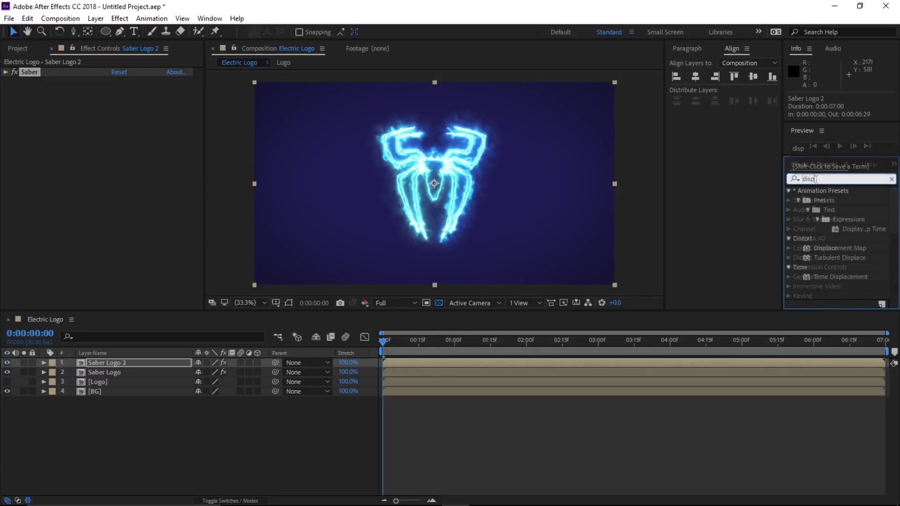
left_click_drag(818, 257, 102, 197)
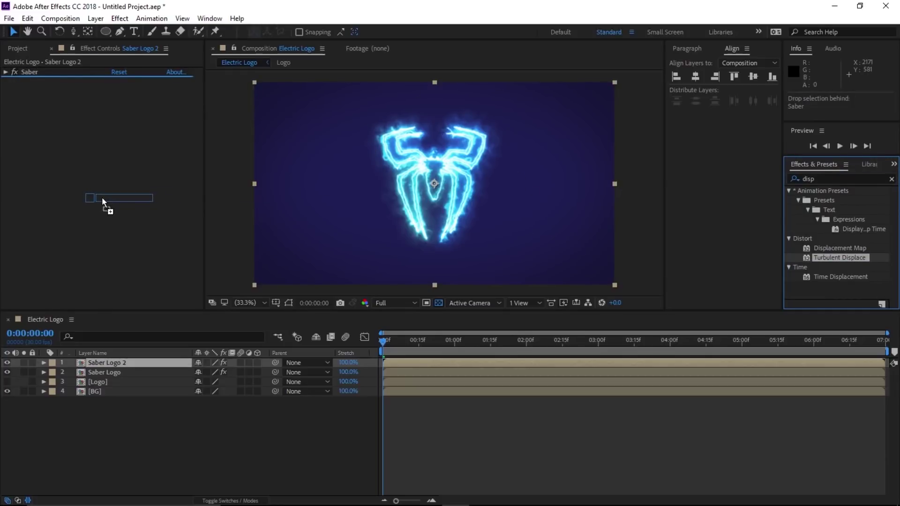
left_click_drag(102, 197, 102, 196)
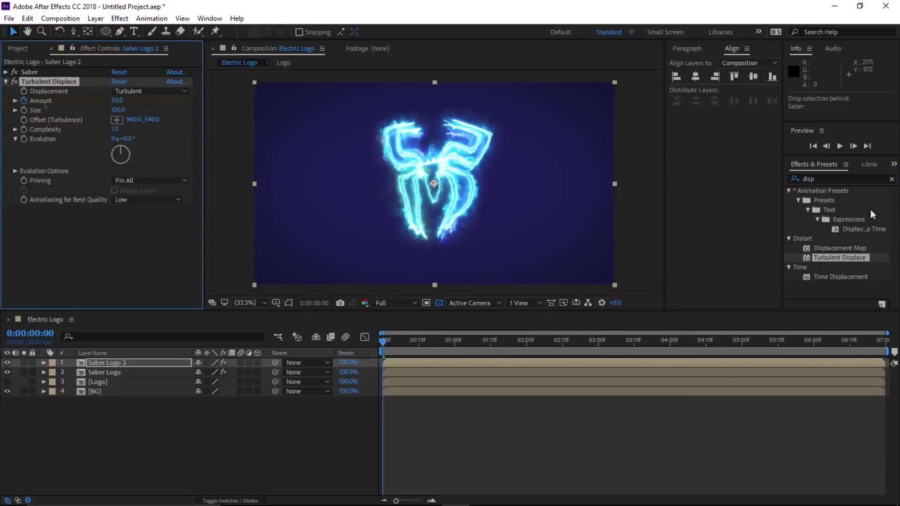
Find the CC Threshold RGB effect and apply it to Saber Logo 2 below Turbulent Displace.
left_click(891, 178)
left_click(829, 179)
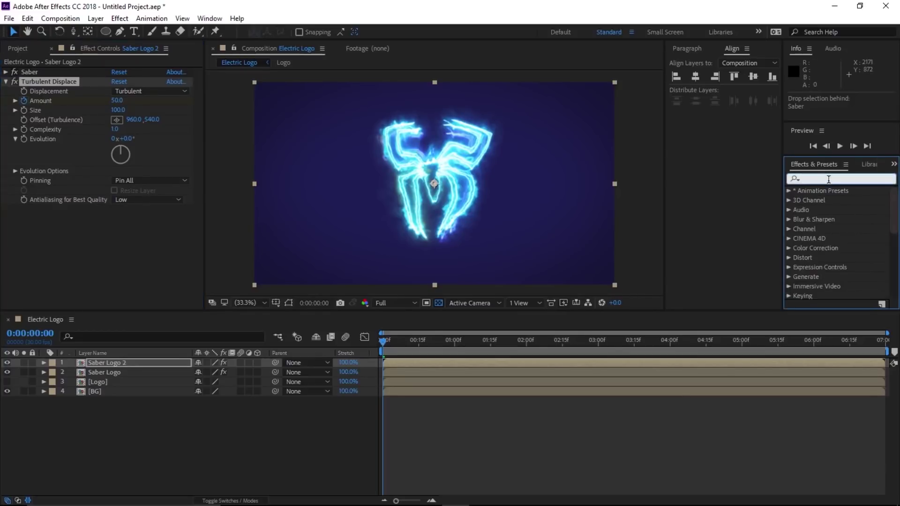
type("rgb")
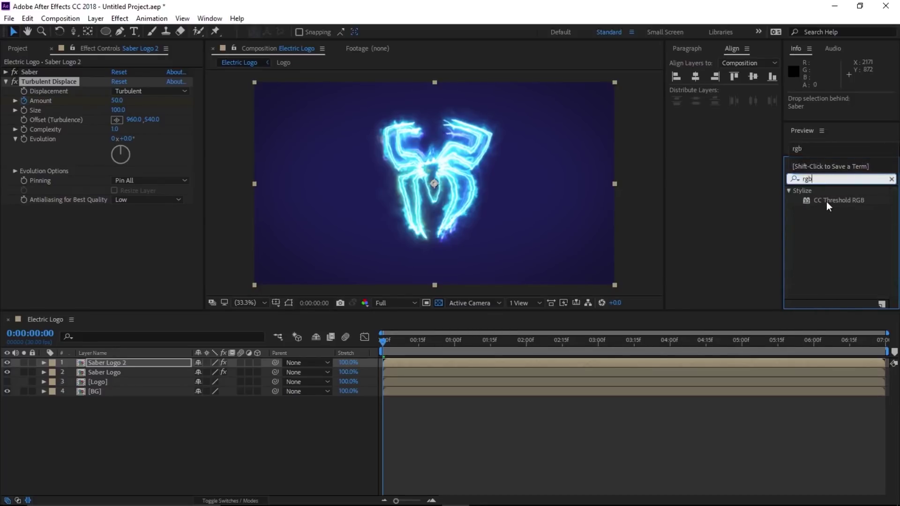
left_click_drag(827, 200, 54, 246)
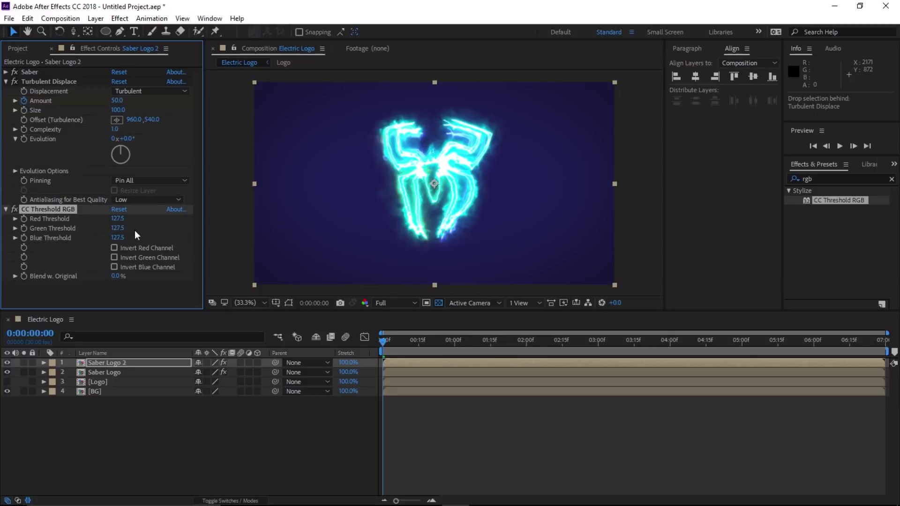
Set the red, green and blue thresholds of CC Threshold RGB to 0 and hide the Saber Logo layer.
left_click(118, 218)
type("0")
key("Tab")
type("0")
key("Tab")
type("0")
key("Return")
left_click(7, 372)
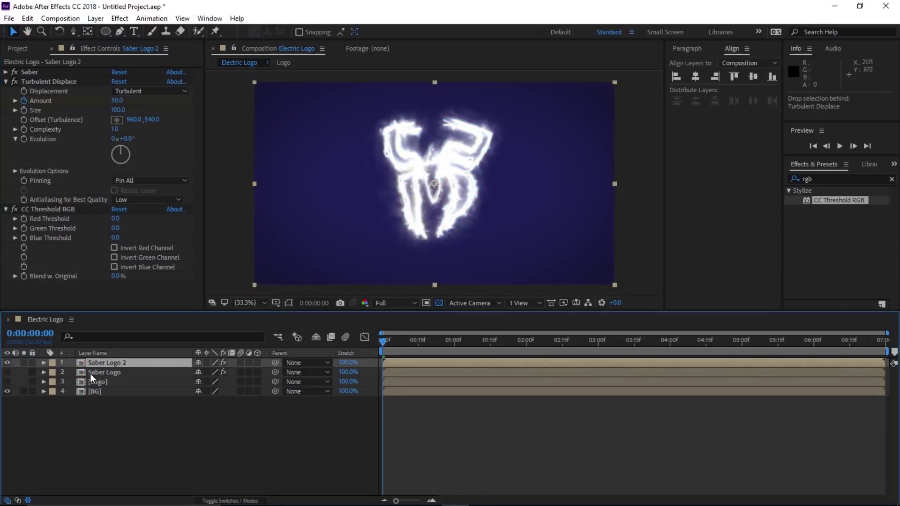
Find the CC Scale Wipe effect and apply it to Saber Logo 2 below CC Threshold RGB.
left_click(891, 179)
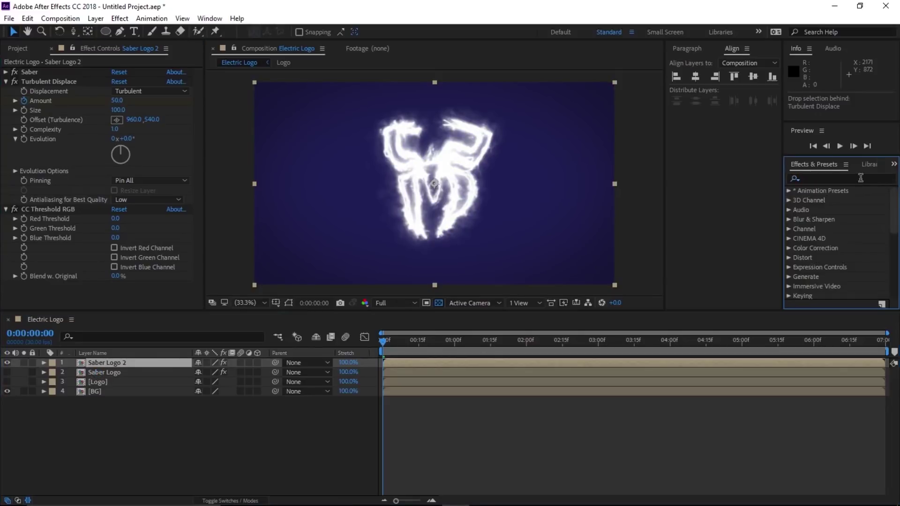
type("cc sc")
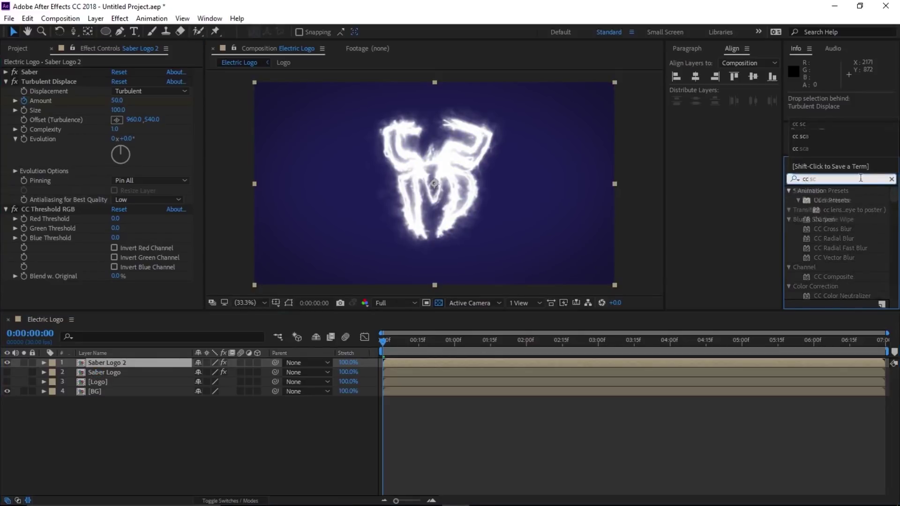
left_click_drag(839, 219, 147, 295)
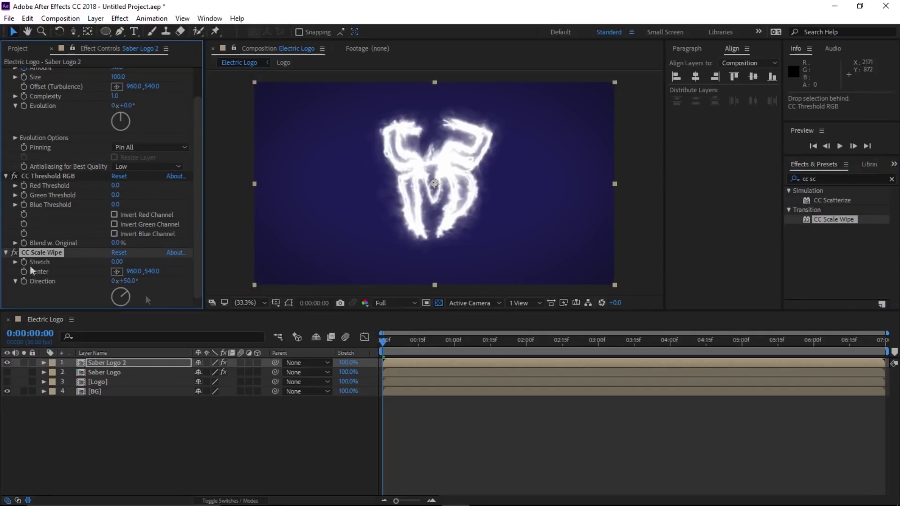
Enable keyframing for CC Scale Wipe's Stretch on Saber Logo 2 with a value of 1.20, then collapse the effect controls.
left_click(116, 263)
type("1")
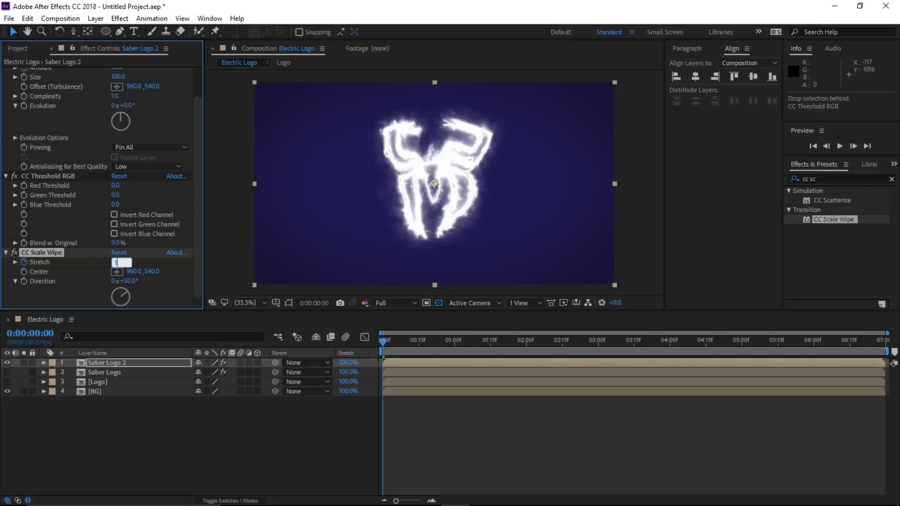
type(".2")
key("Return")
scroll(168, 299, "up", 1)
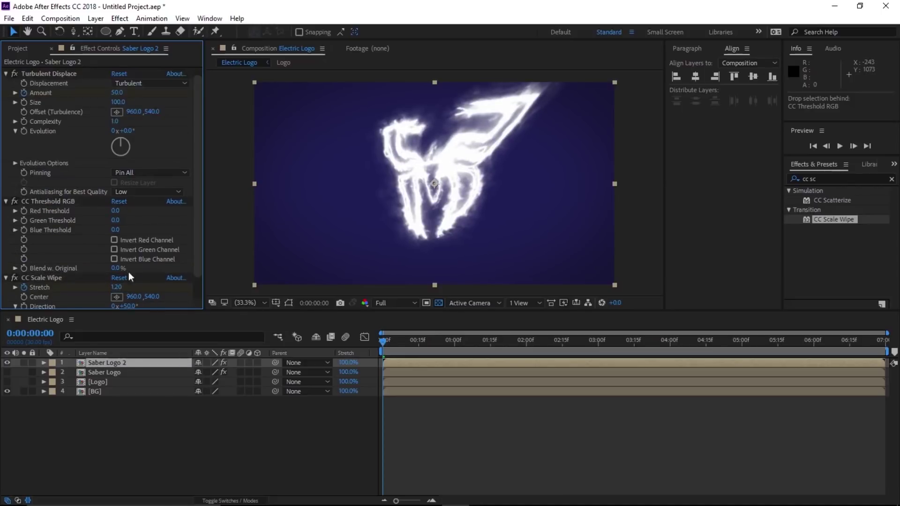
scroll(64, 237, "up", 1)
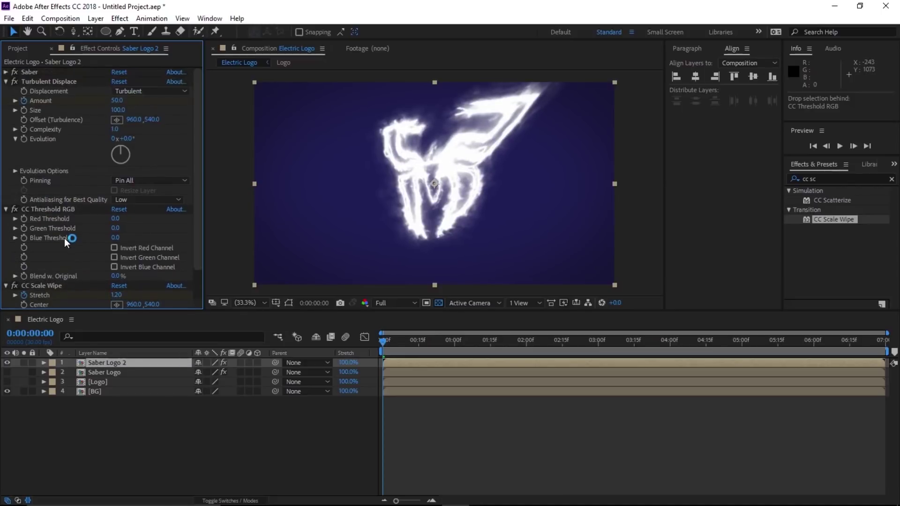
left_click(7, 81)
left_click(6, 91)
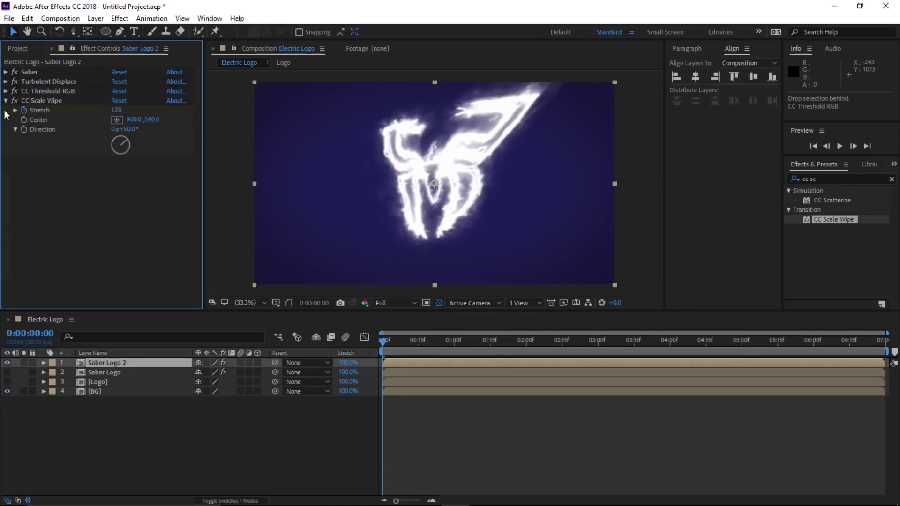
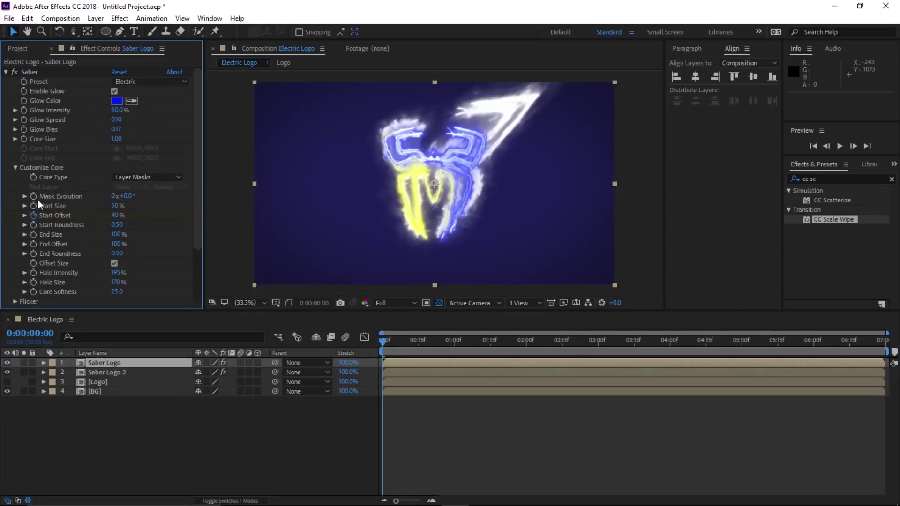
Add the expression time*1500 to the Mask Evolution of the first Saber effect on the Saber Logo layer.
left_click(33, 196, "alt")
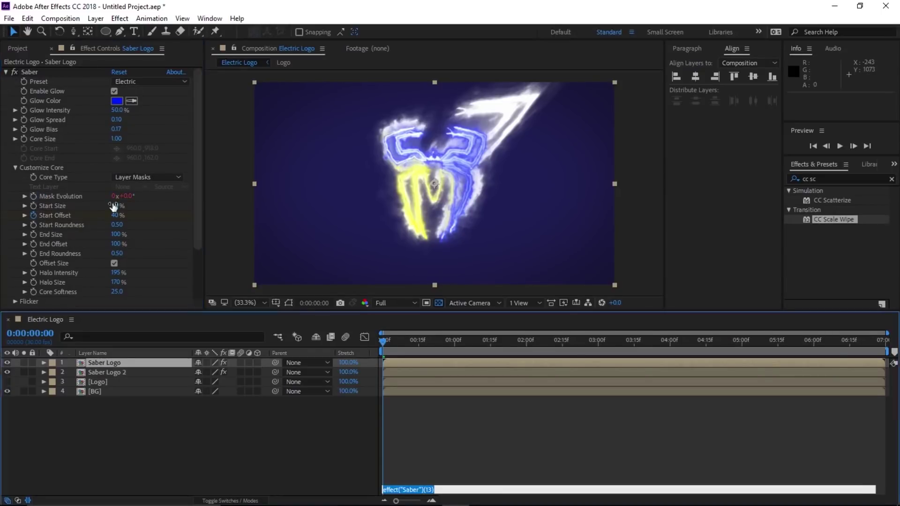
type("time")
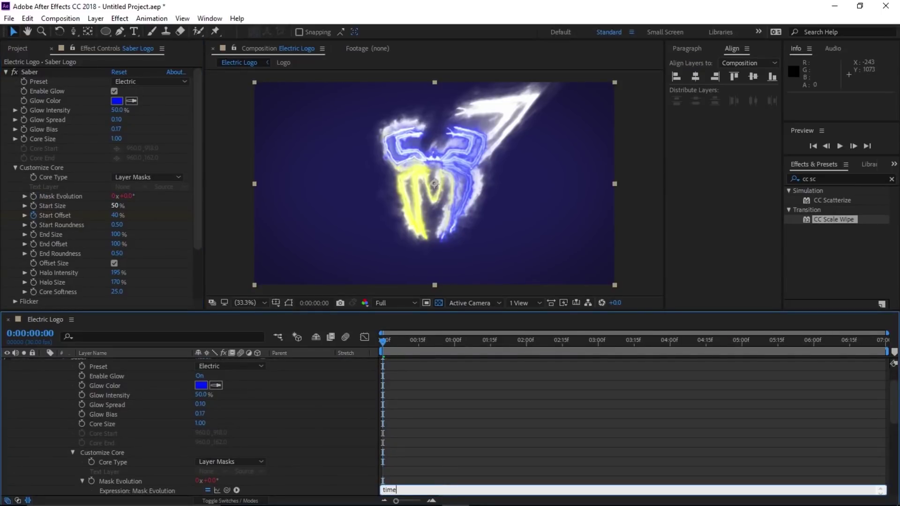
type("*1500")
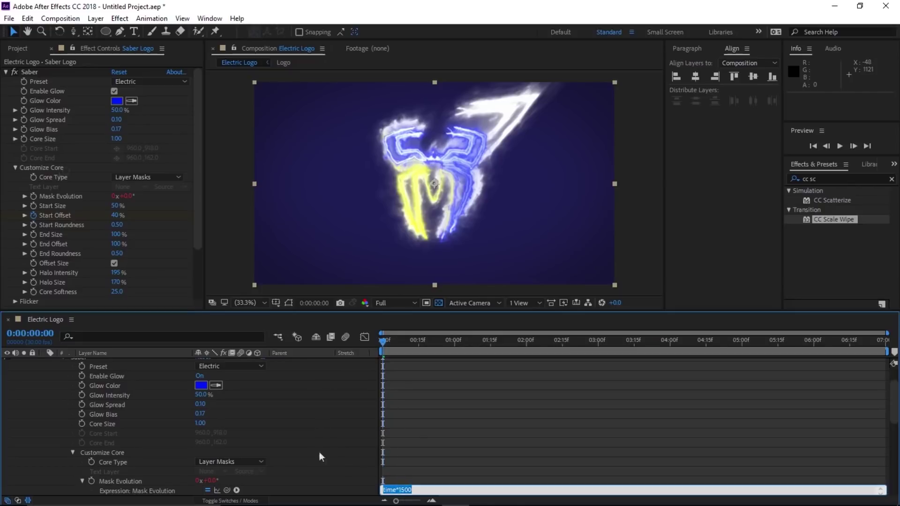
left_click(346, 472)
Add the expression time*1500 to the Mask Evolution of Saber 2 on Saber Logo and collapse the layer.
scroll(52, 97, "down", 3)
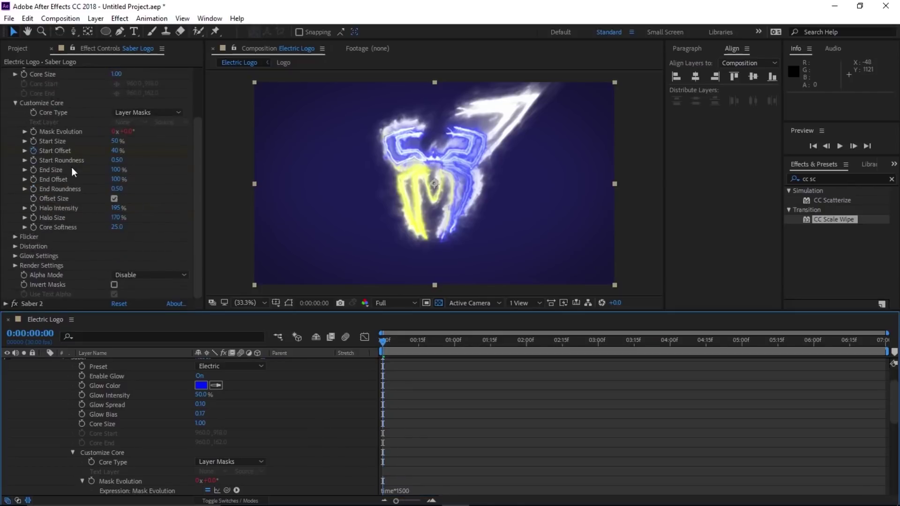
left_click(7, 303)
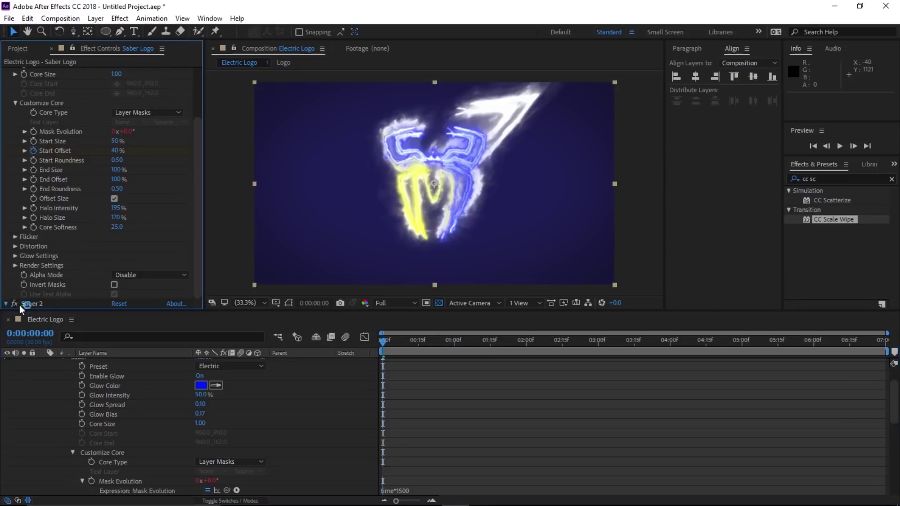
scroll(44, 284, "down", 5)
left_click(34, 196, "alt")
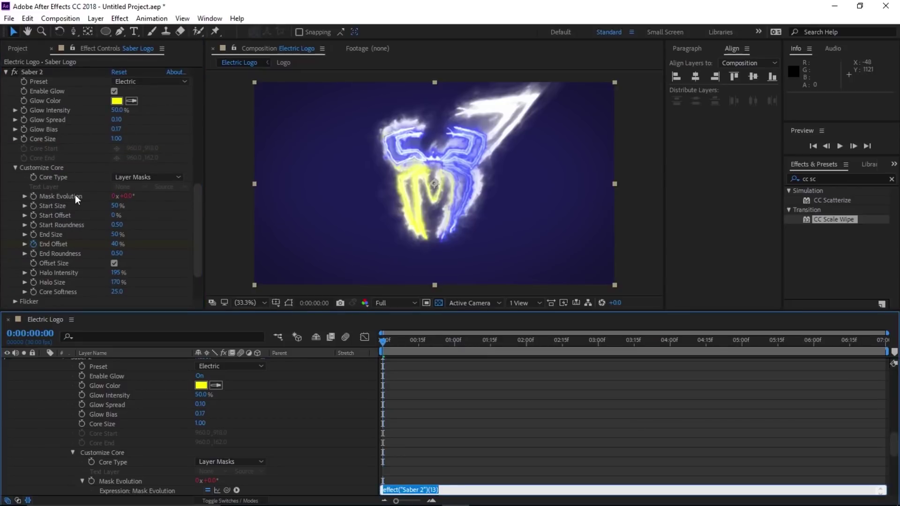
type("time*1500")
left_click(322, 424)
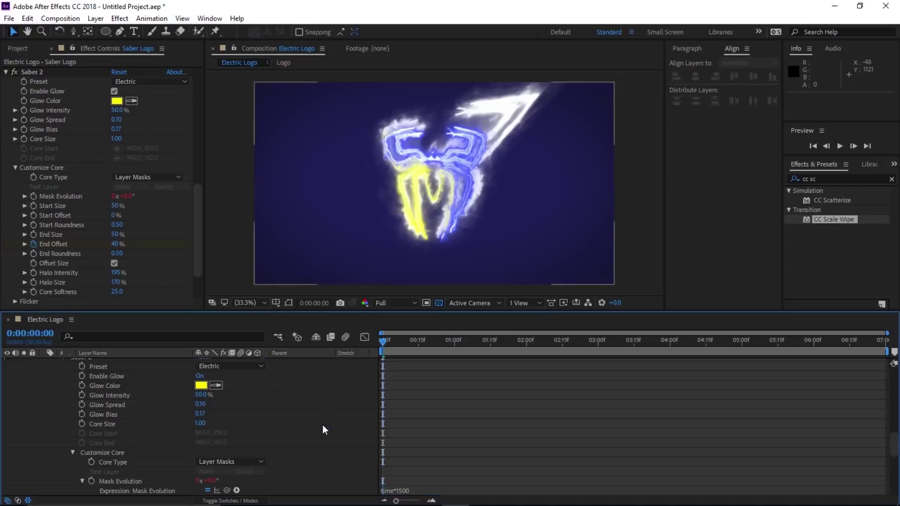
scroll(77, 389, "up", 10)
left_click(44, 362)
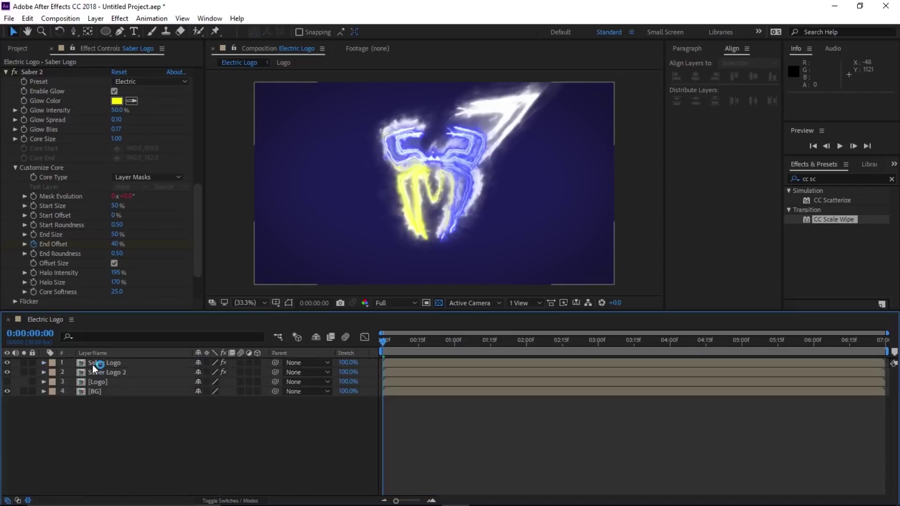
Add the expression time*200 to Turbulent Displace's Evolution on the Saber Logo 2 layer.
left_click(114, 363)
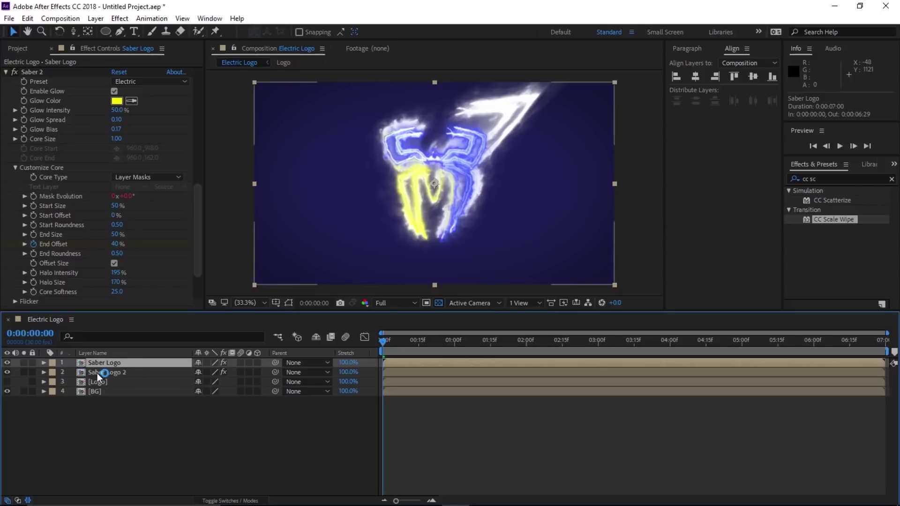
left_click(104, 372)
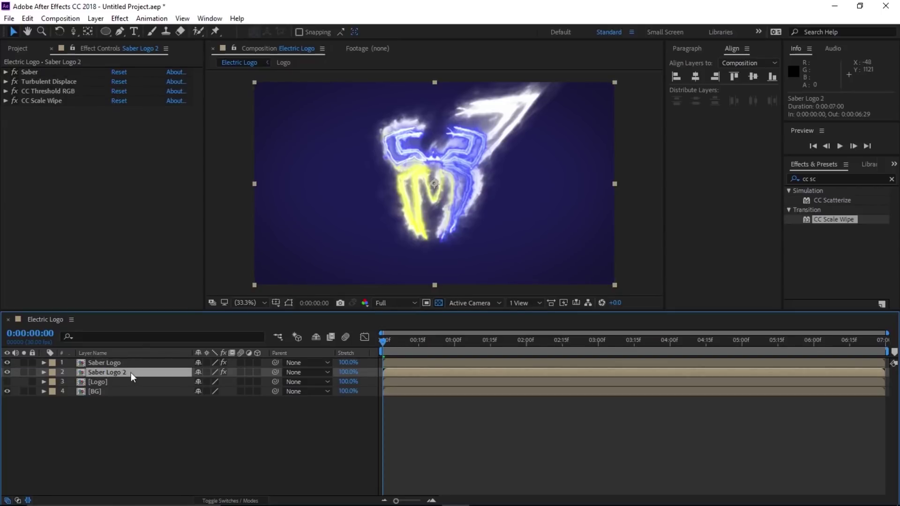
left_click(6, 82)
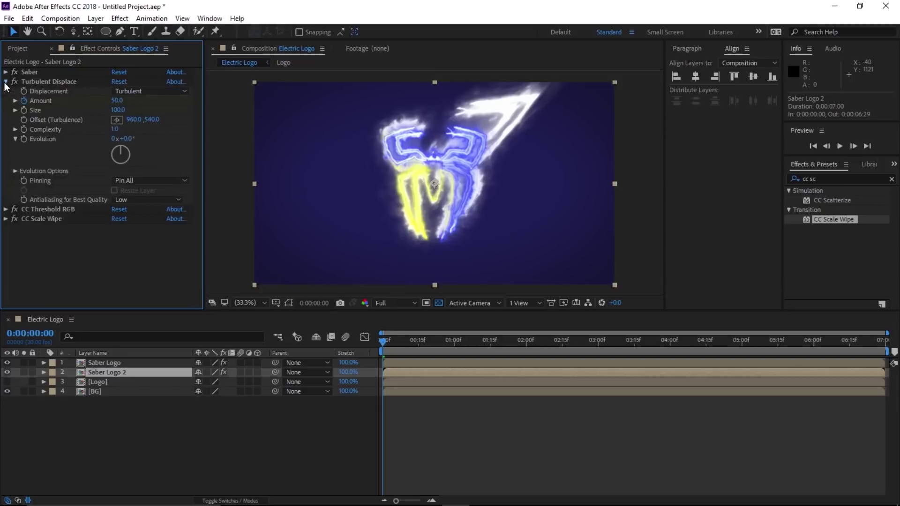
left_click(23, 138, "alt")
type("time*1500")
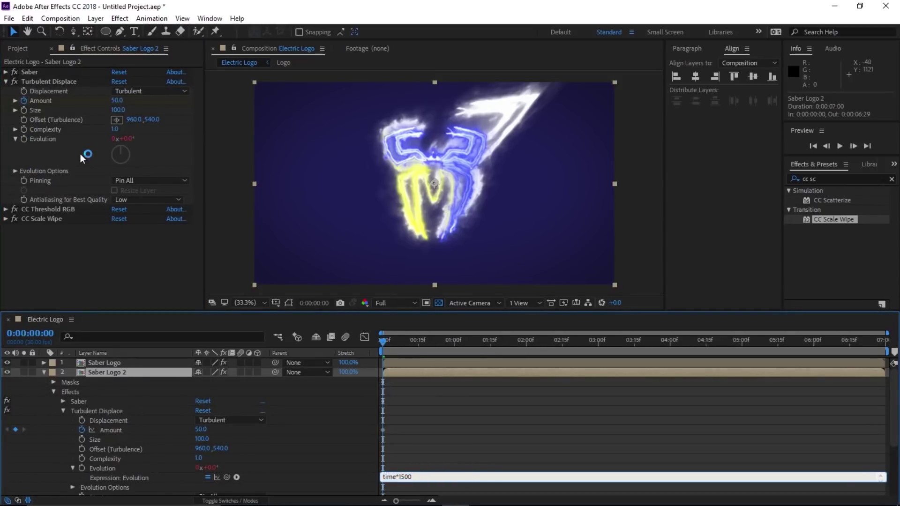
key("BackSpace")
key("BackSpace")
key("BackSpace")
key("BackSpace")
type("200")
left_click(314, 458)
Add the expression wiggle(25,25) to CC Scale Wipe's Direction on Saber Logo 2 and collapse the layer.
left_click(5, 224)
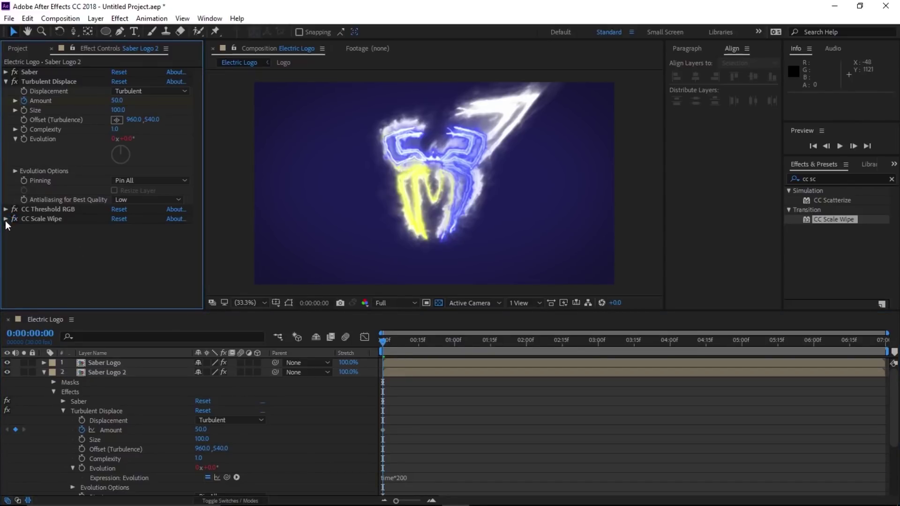
left_click(5, 219)
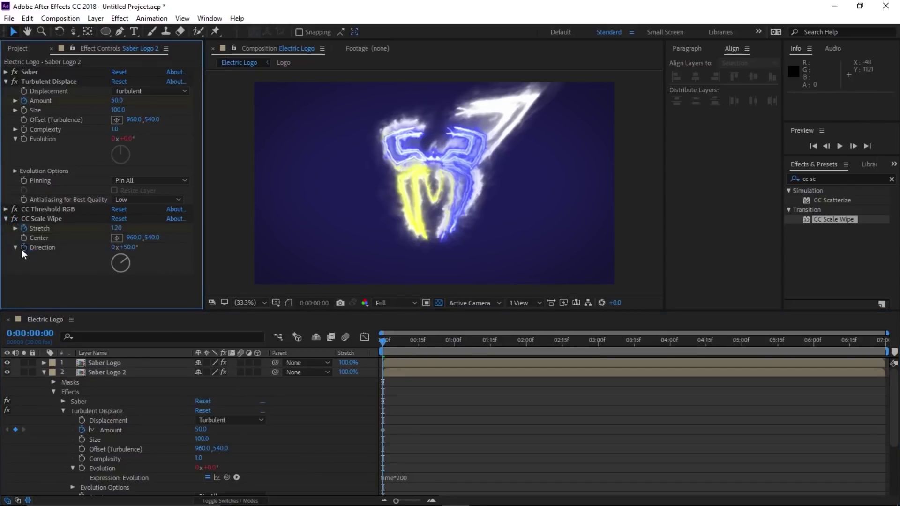
left_click(24, 248, "alt")
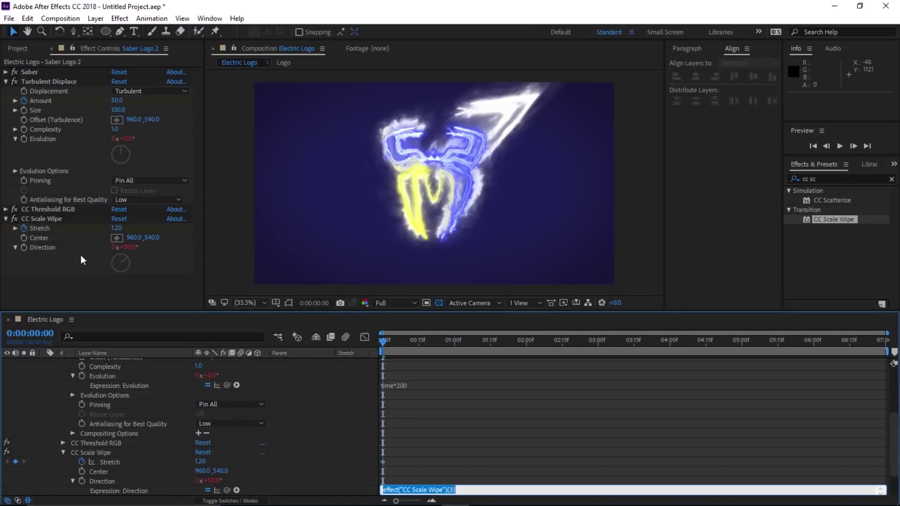
type("wiggle(25,25")
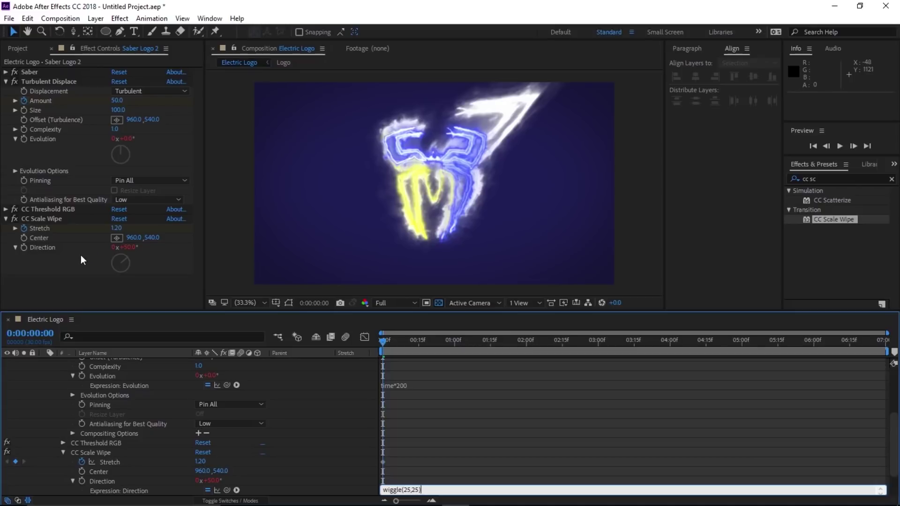
left_click(306, 421)
scroll(41, 382, "up", 5)
left_click(43, 374)
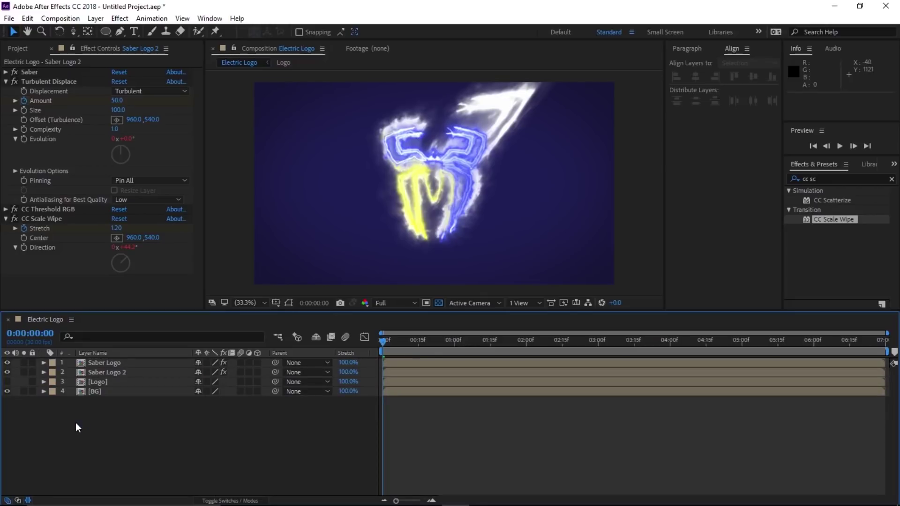
Create a two-node camera layer with the 35mm preset and dismiss the 2D layer warning.
left_click(96, 19)
mouse_move(260, 34)
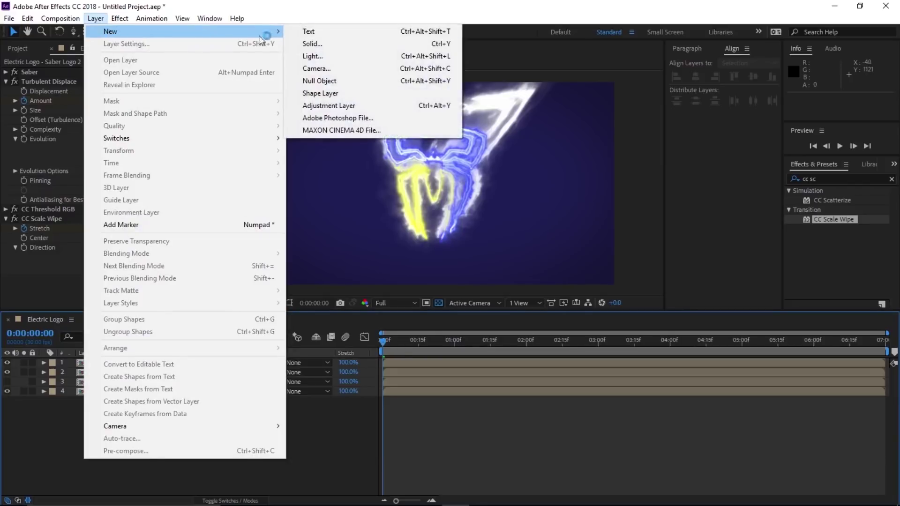
left_click(323, 69)
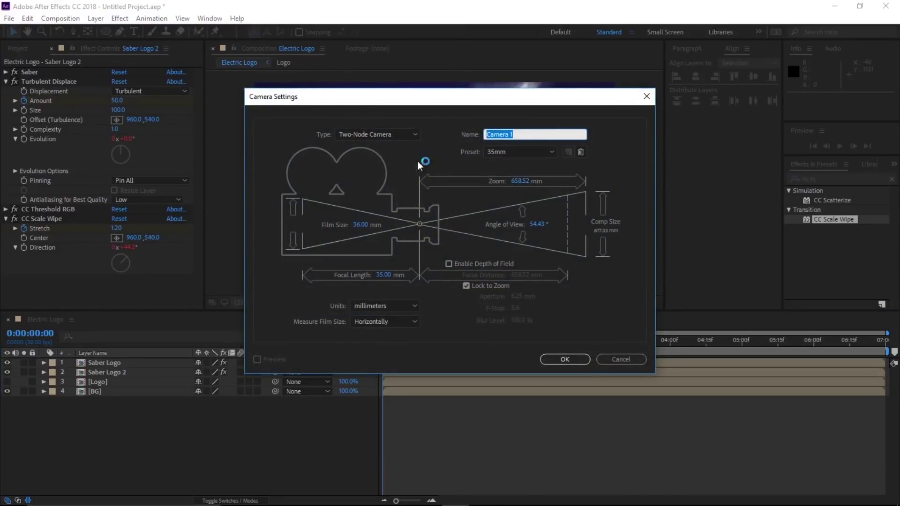
left_click(564, 359)
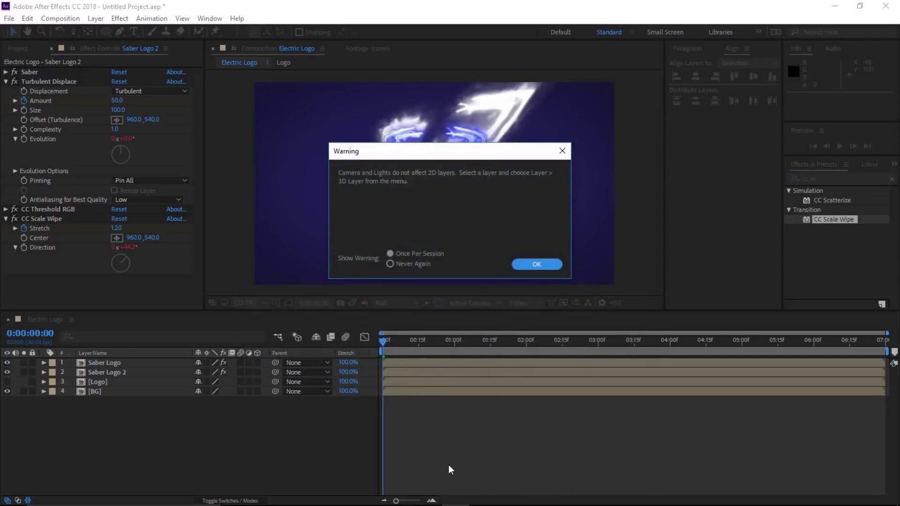
left_click(536, 264)
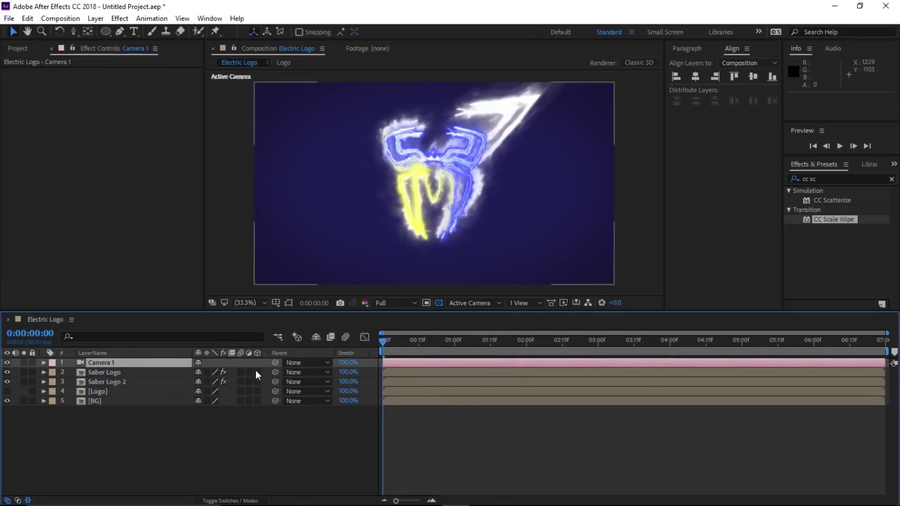
Make Saber Logo, Saber Logo 2 and Logo 3D layers, and lock the BG layer.
left_click_drag(257, 371, 257, 392)
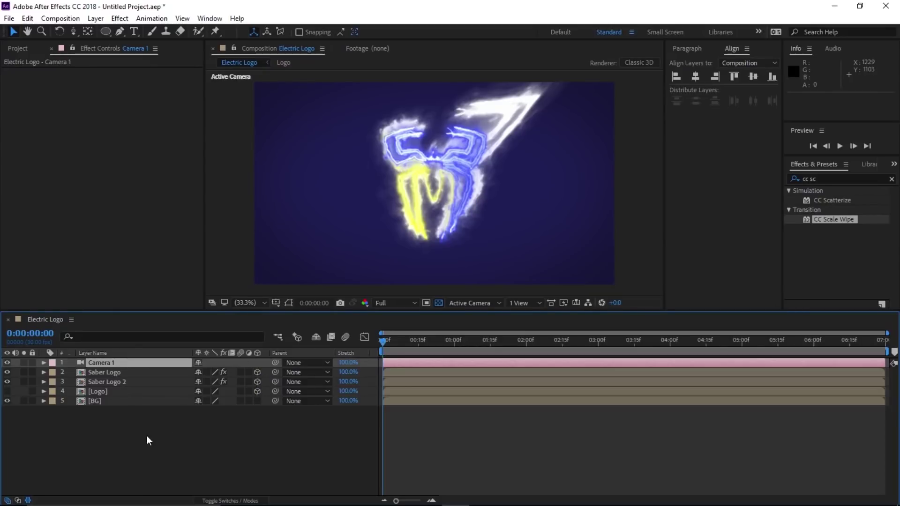
left_click(32, 401)
Import the electric logo music preview MP3 and place it in the Electric Logo composition below Camera 1.
left_click(14, 47)
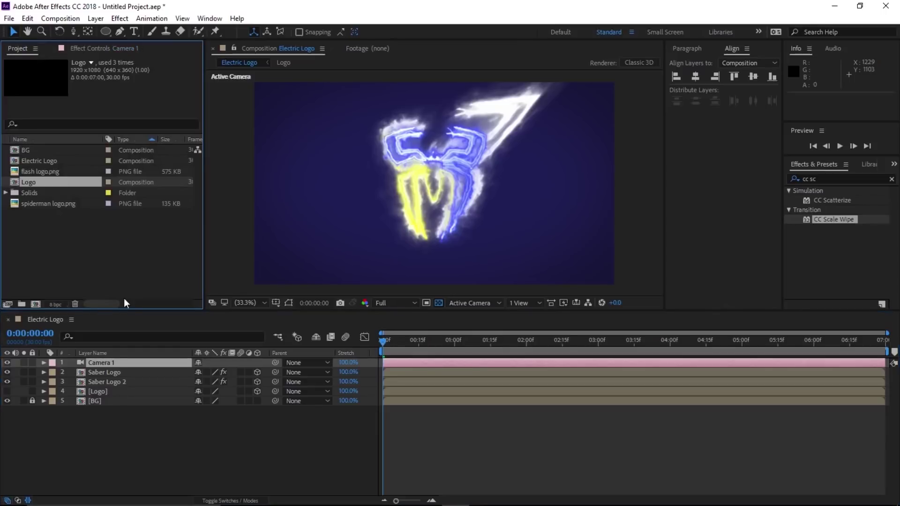
right_click(104, 255)
mouse_move(125, 311)
left_click(288, 312)
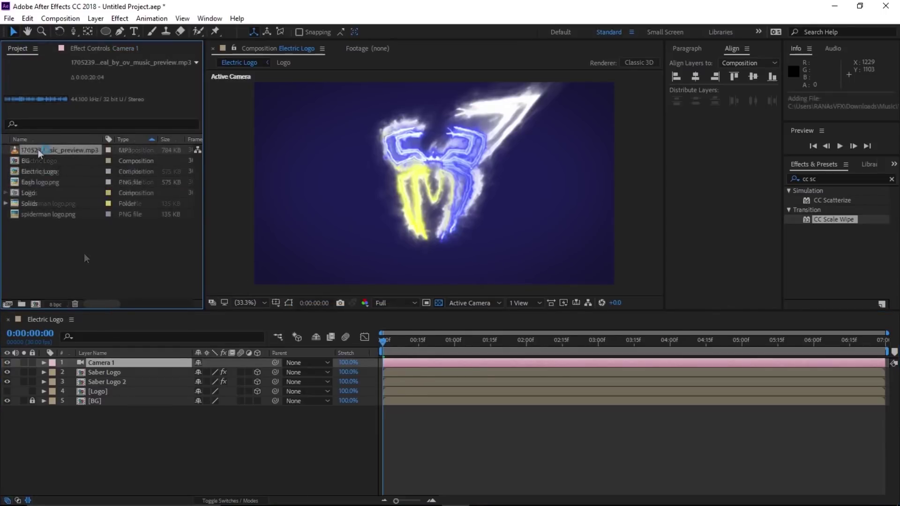
left_click_drag(47, 150, 123, 368)
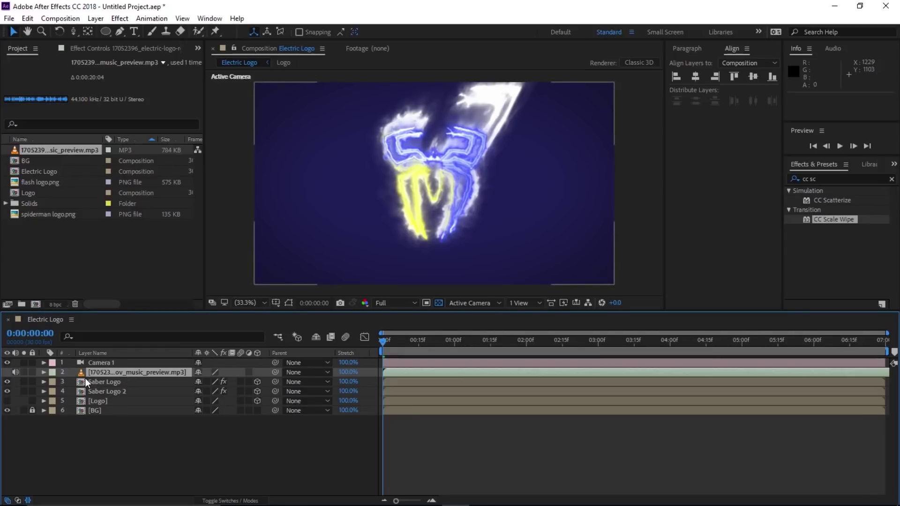
Reveal the music layer's audio waveform and set the composition preview resolution to Third.
key("l")
left_click(62, 392)
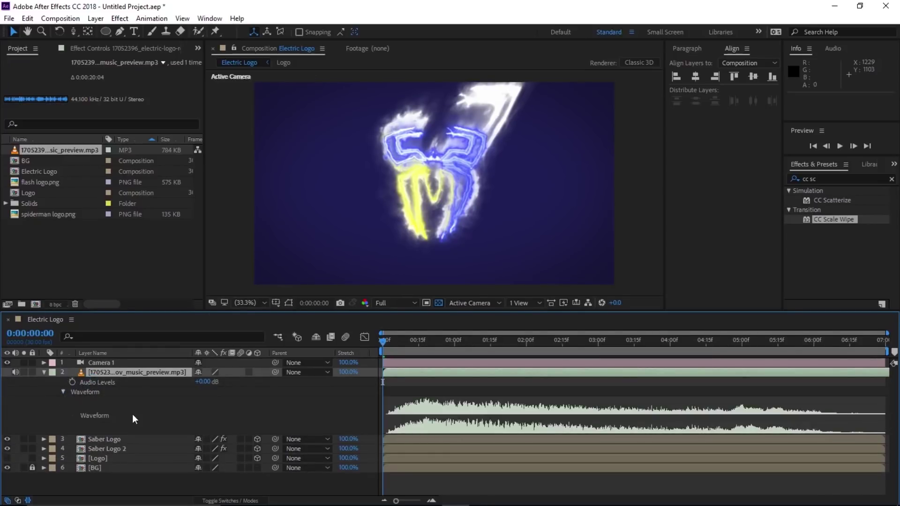
key("ctrl+shift+j")
scroll(404, 306, "down", 1)
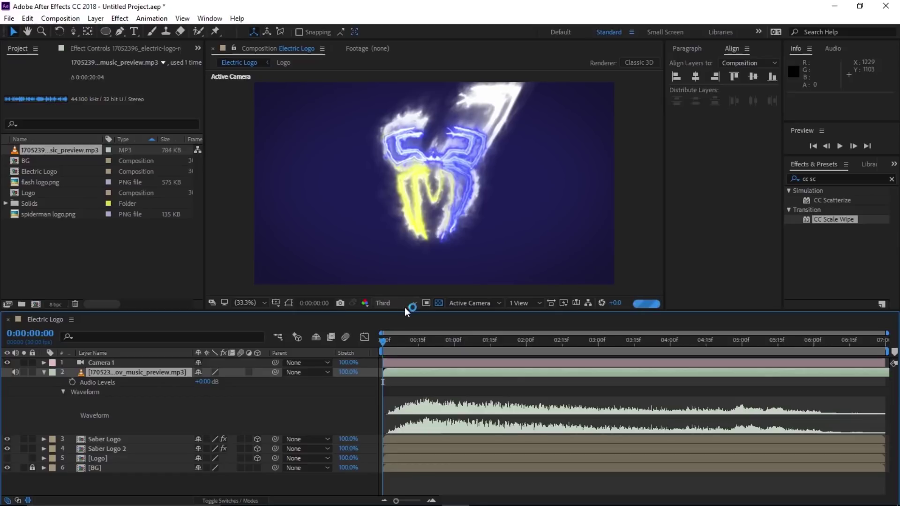
Play the composition with its music, stop playback, and move the current time to 0:00:00:20 using the waveform as reference.
key("space")
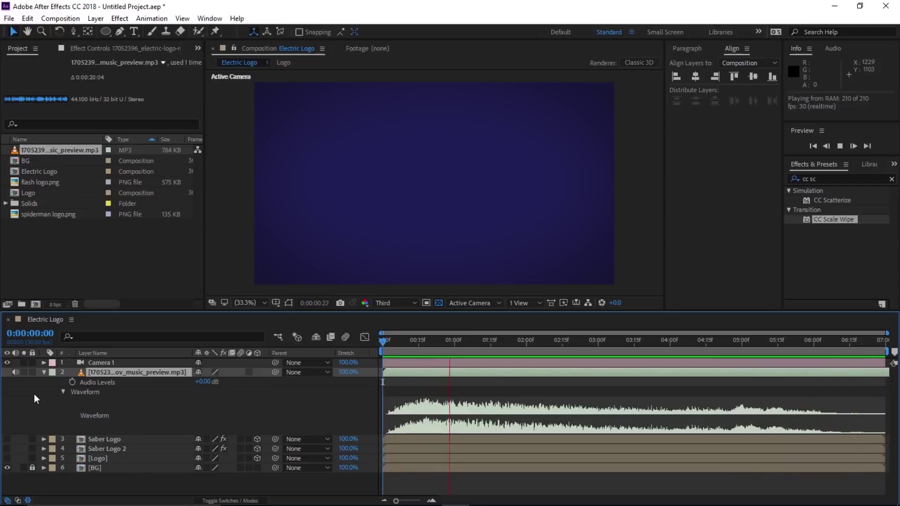
key("space")
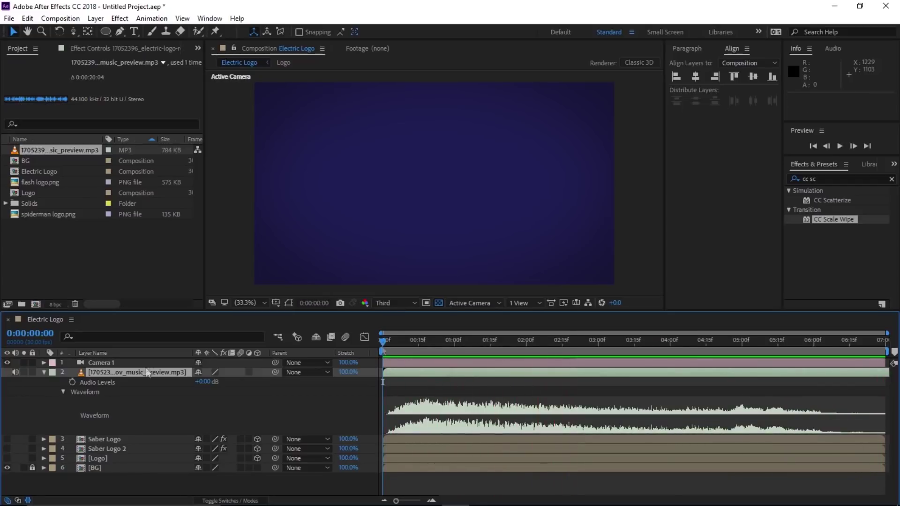
left_click_drag(381, 342, 431, 348)
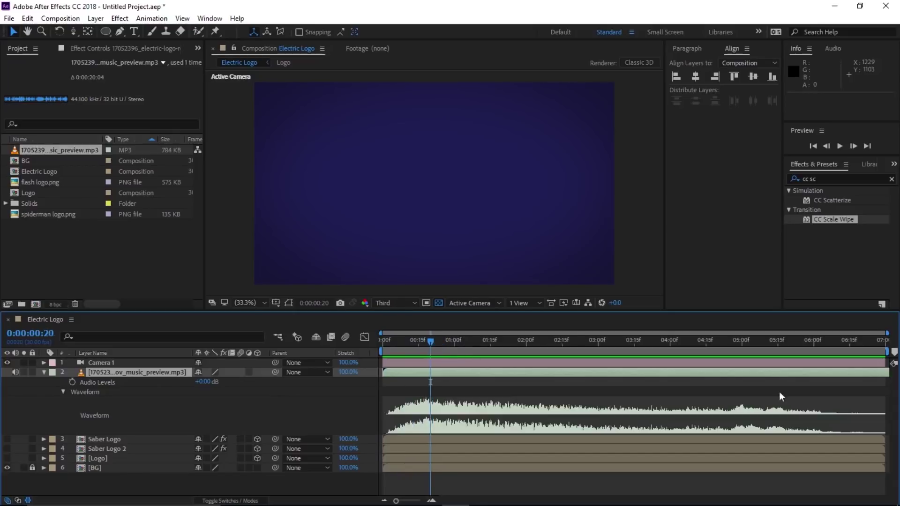
Add numbered composition markers at 0:00:00:20 and 0:00:04:22.
left_click_drag(894, 351, 425, 356)
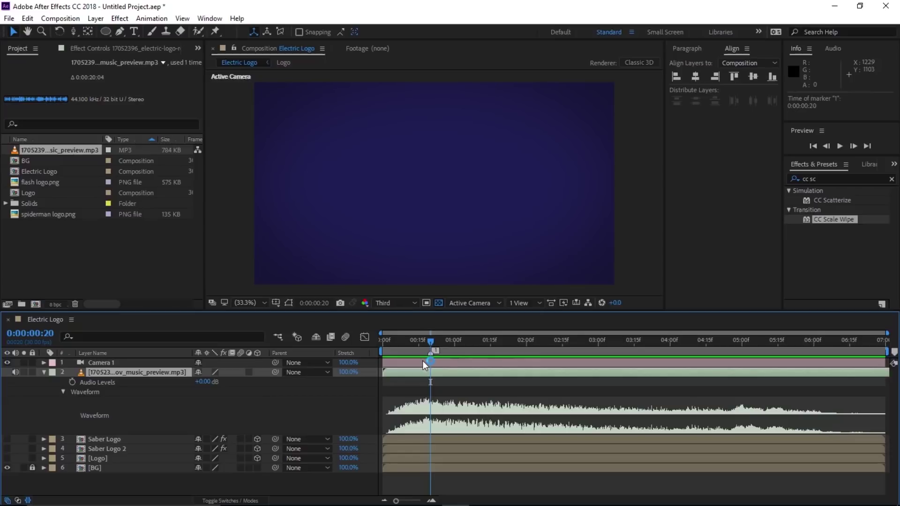
left_click_drag(634, 346, 722, 351)
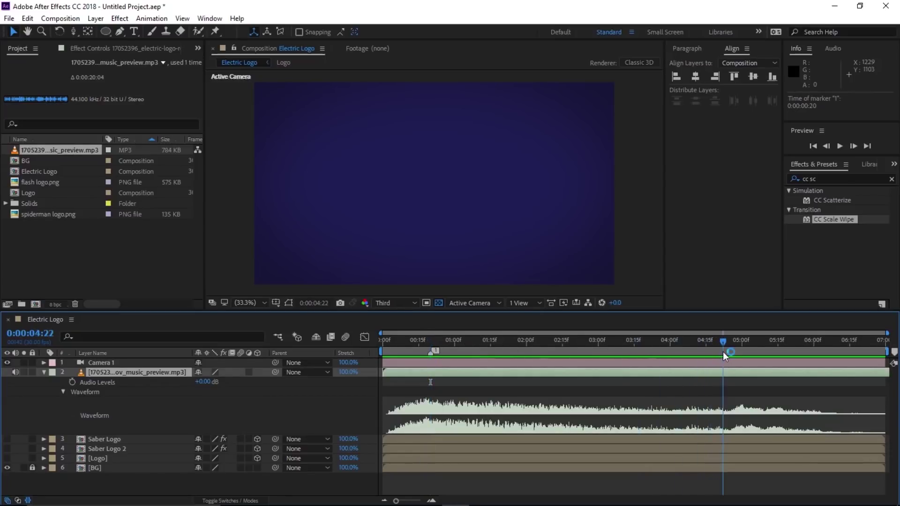
left_click_drag(883, 356, 723, 358)
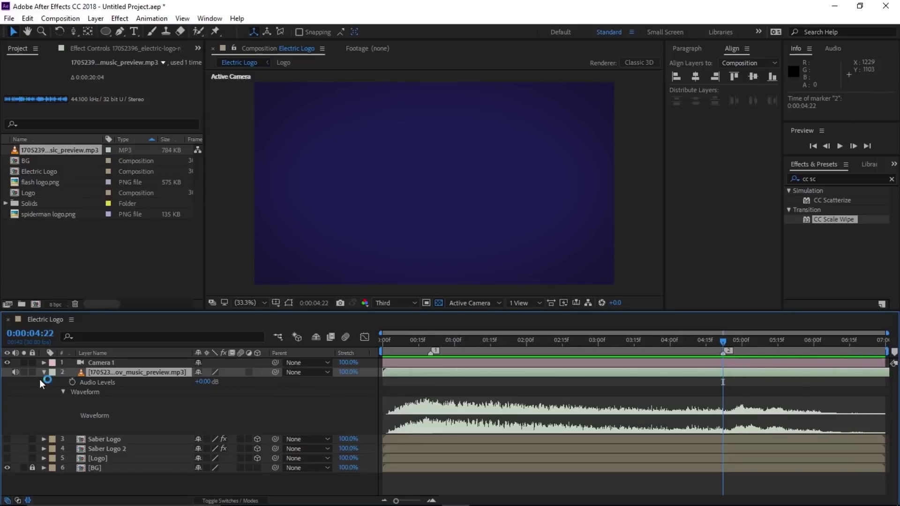
Collapse the music layer and make the Saber Logo and Saber Logo 2 layers visible.
left_click(43, 373)
left_click_drag(7, 382, 7, 392)
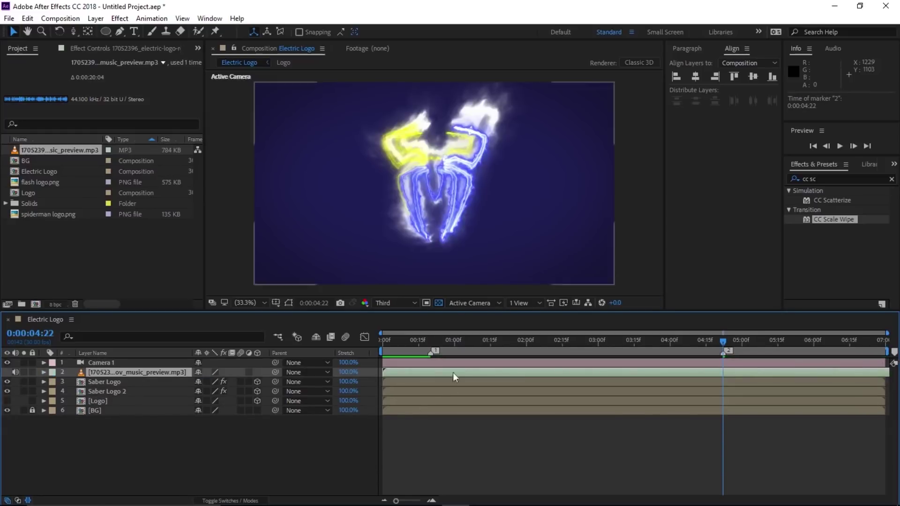
Create a Position keyframe for Camera 1 at marker 1, time 0:00:00:20.
mouse_move(427, 338)
left_mouse_down()
mouse_move(457, 341)
mouse_move(435, 356)
left_mouse_up()
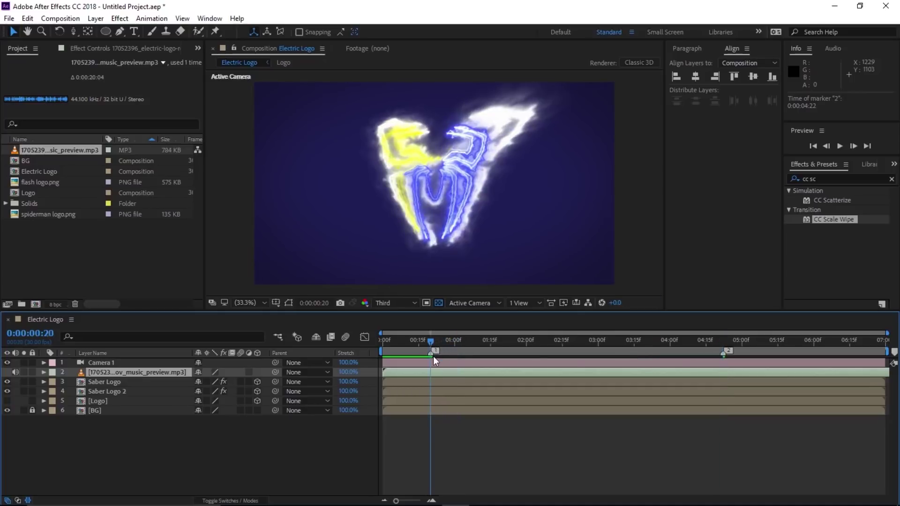
left_click(99, 363)
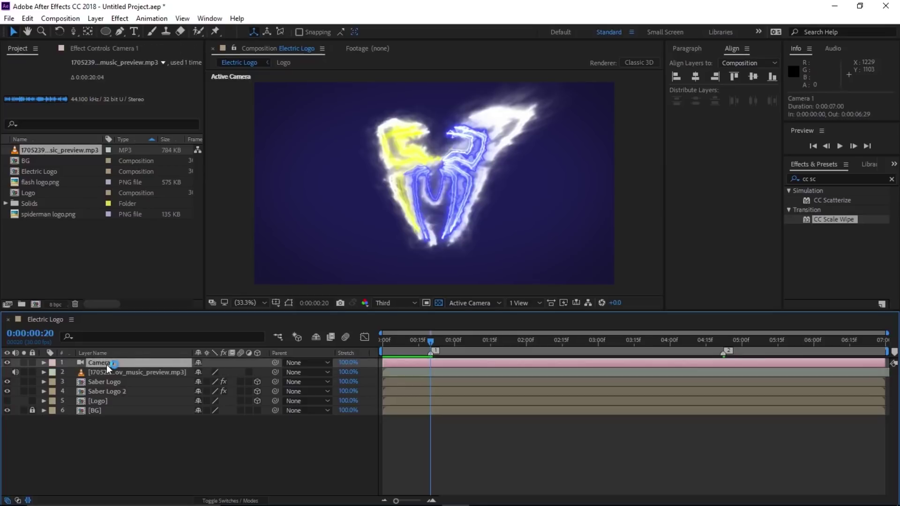
key("p")
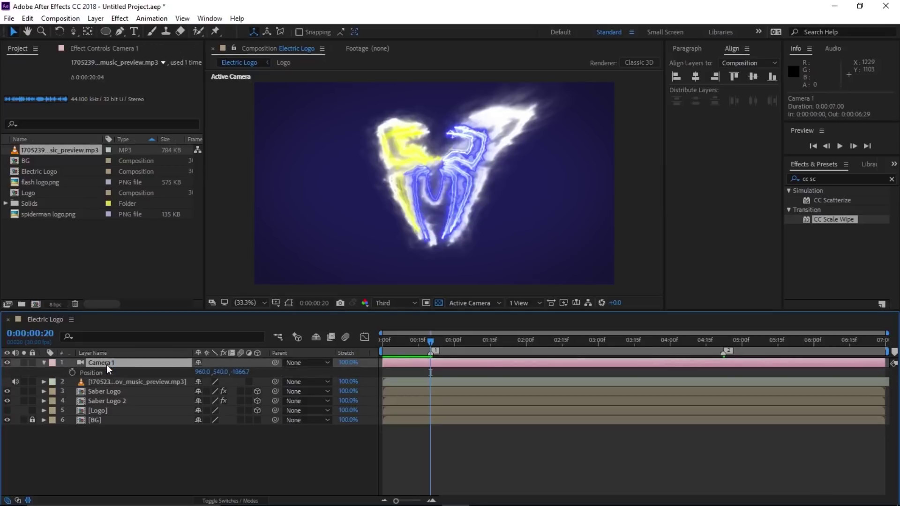
left_click(73, 372)
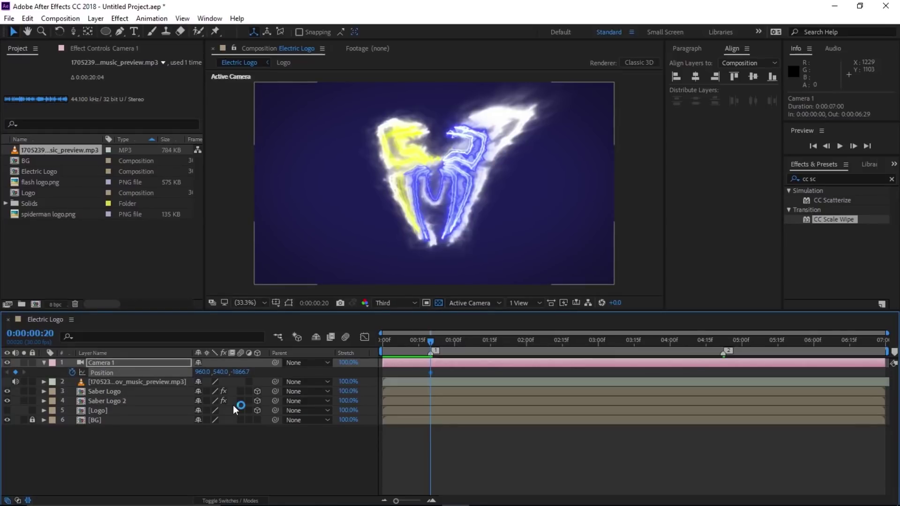
Add a Camera 1 Position keyframe at 0:00:00:10 and track the camera forward along Z to about 29.4.
key("shift+Page_Up")
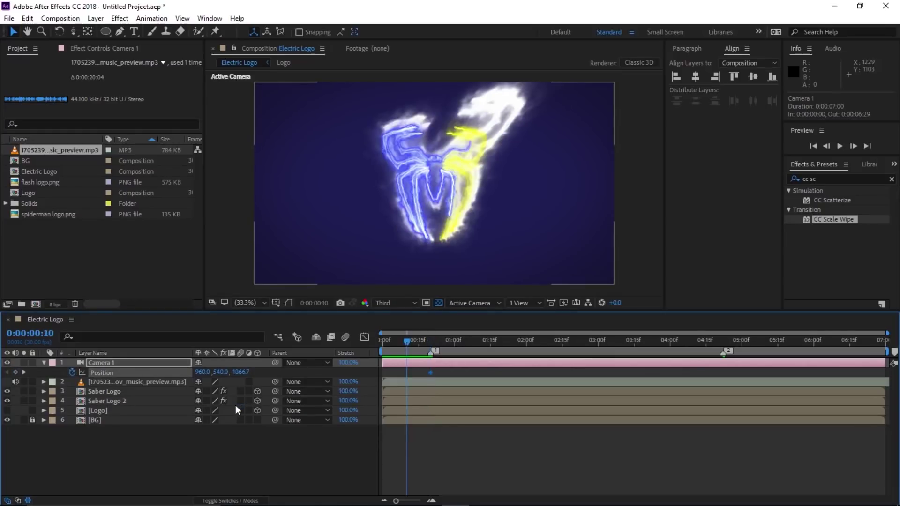
left_click(16, 372)
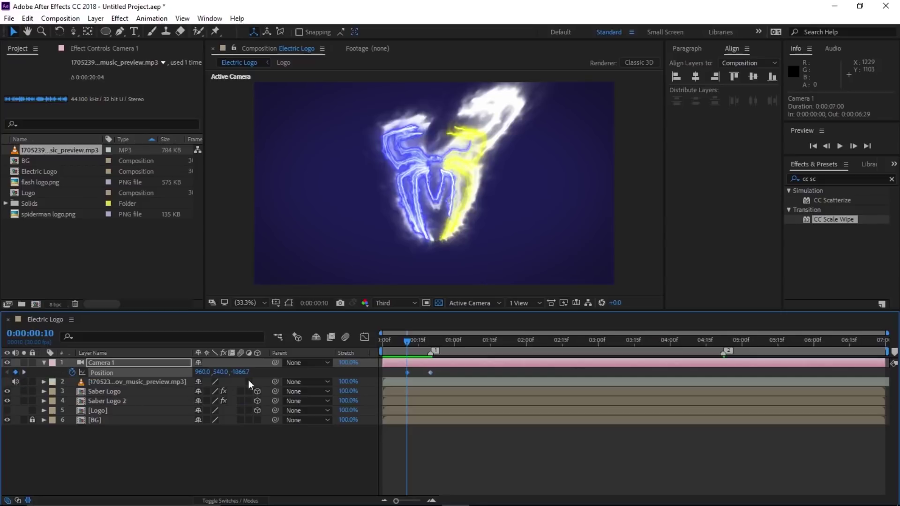
left_click(72, 31)
left_click_drag(74, 36, 148, 69)
left_click_drag(417, 188, 434, 166)
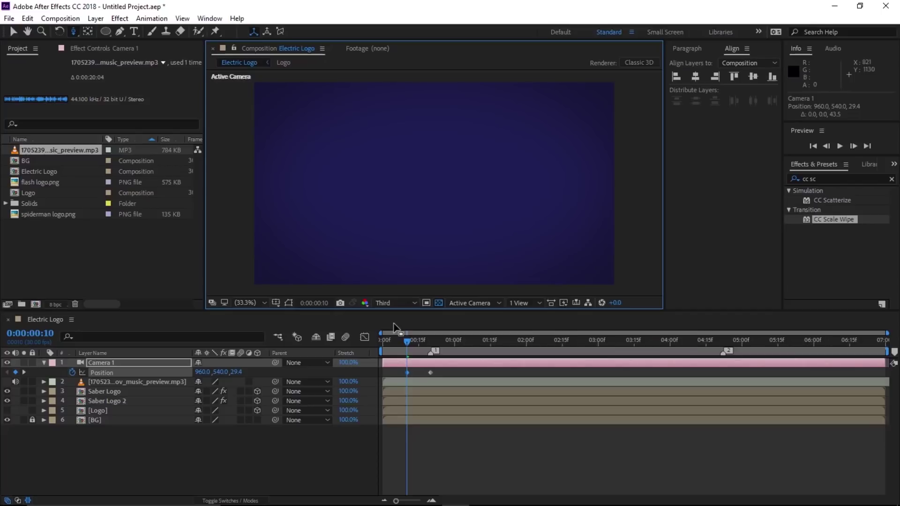
Ease both Camera 1 Position keyframes and reshape their speed graph to start fast and slow down gradually towards 0:00:00:20.
left_click_drag(395, 369, 440, 375)
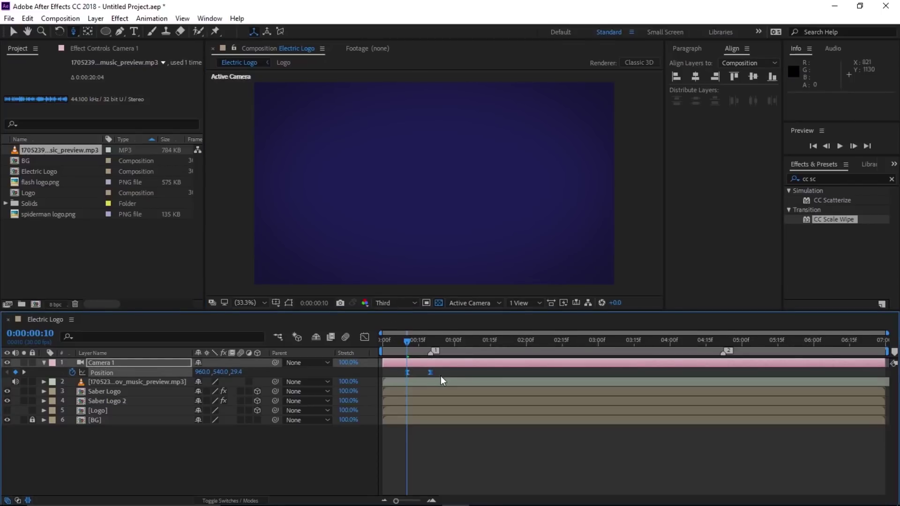
left_click(362, 337)
left_click(604, 492)
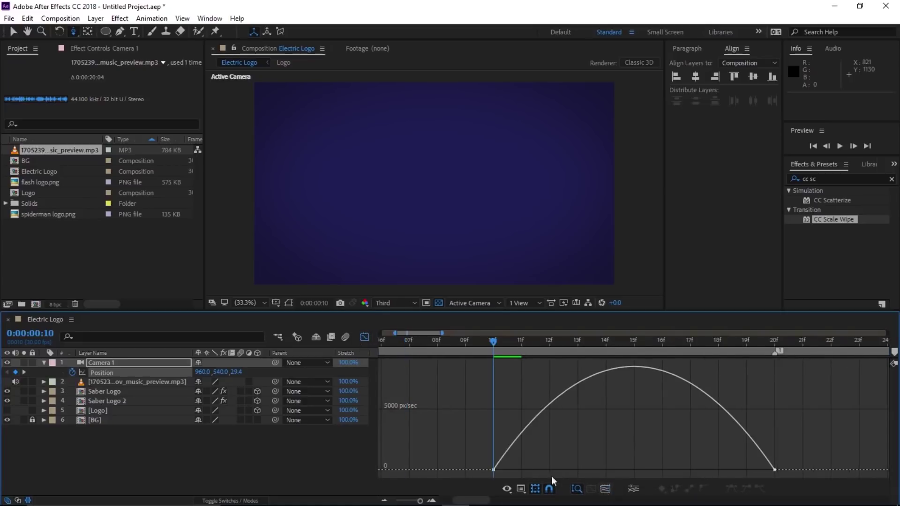
mouse_move(494, 471)
left_click_drag(493, 470, 491, 358)
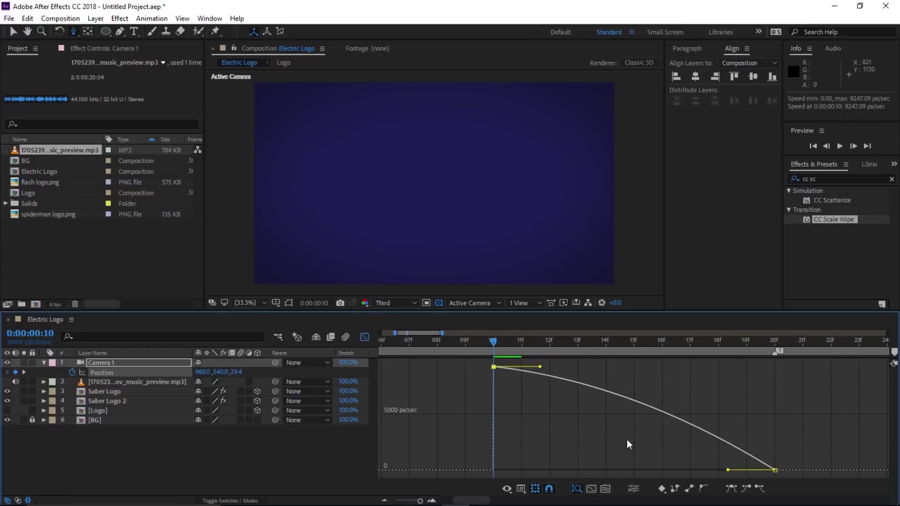
left_click(774, 470)
left_click_drag(728, 470, 665, 467)
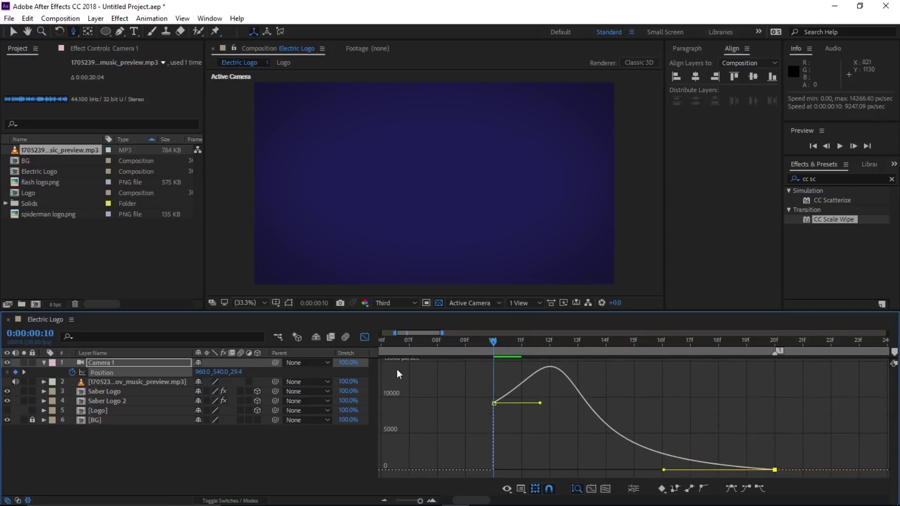
left_click(364, 337)
key(";")
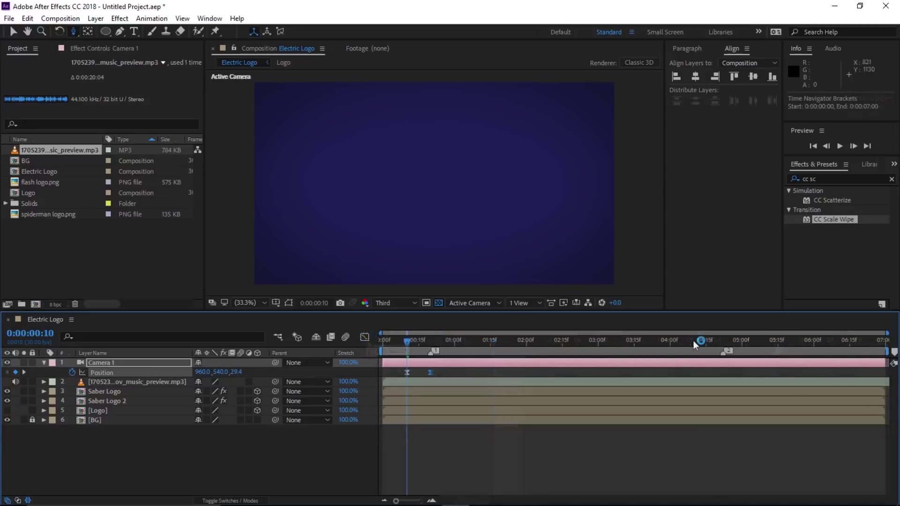
Add a Camera 1 Position keyframe at 0:00:04:22 and set its Z position to -2205.7 at 0:00:06:29.
left_click_drag(693, 340, 721, 345)
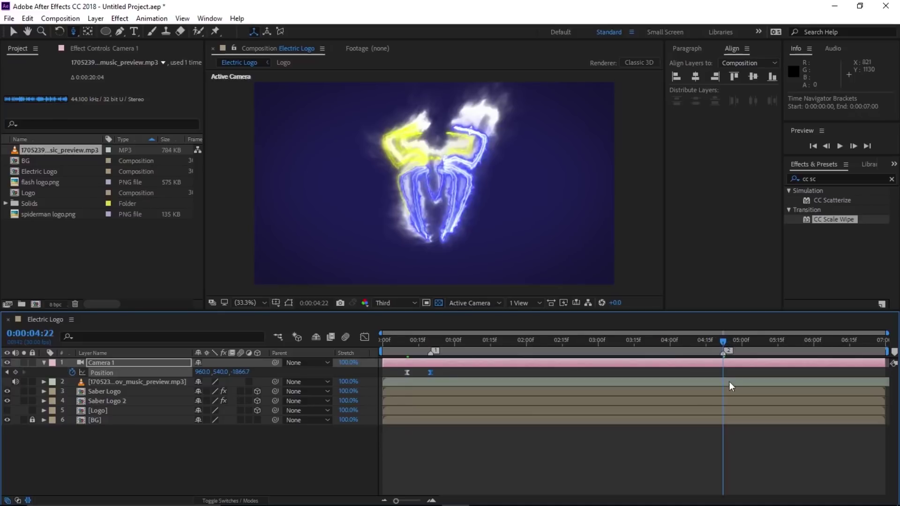
left_click(15, 372)
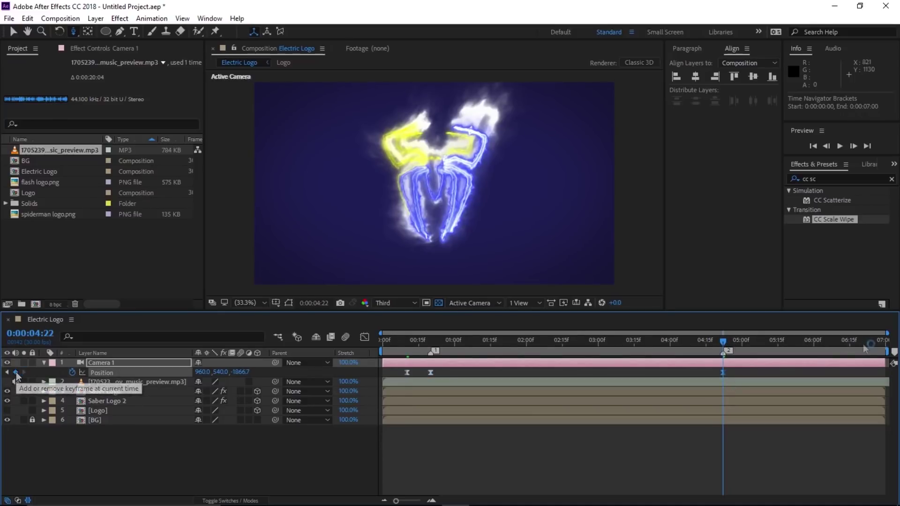
left_click(889, 346)
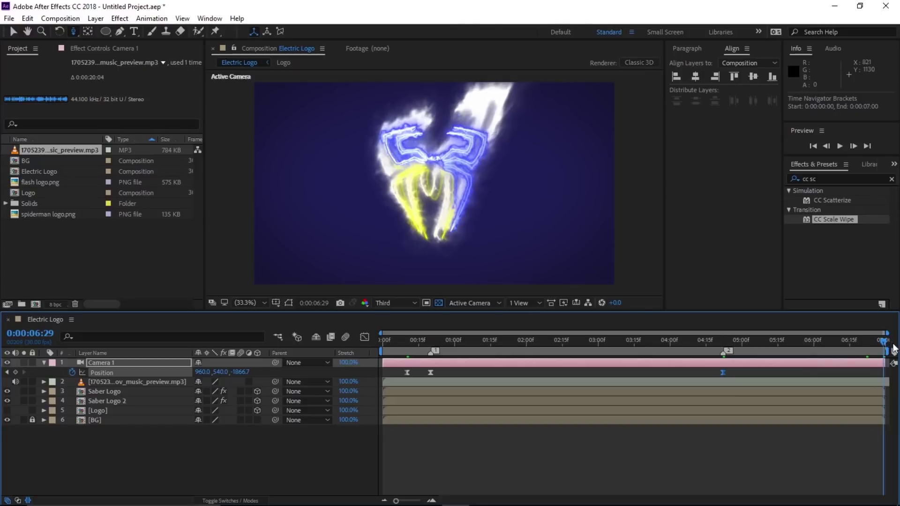
left_click_drag(240, 372, 39, 362)
Shift Camera 1's third Position keyframe to 0:00:04:12 and place the last one at 0:00:06:29.
left_click_drag(701, 372, 892, 382)
left_click_drag(722, 374, 698, 375)
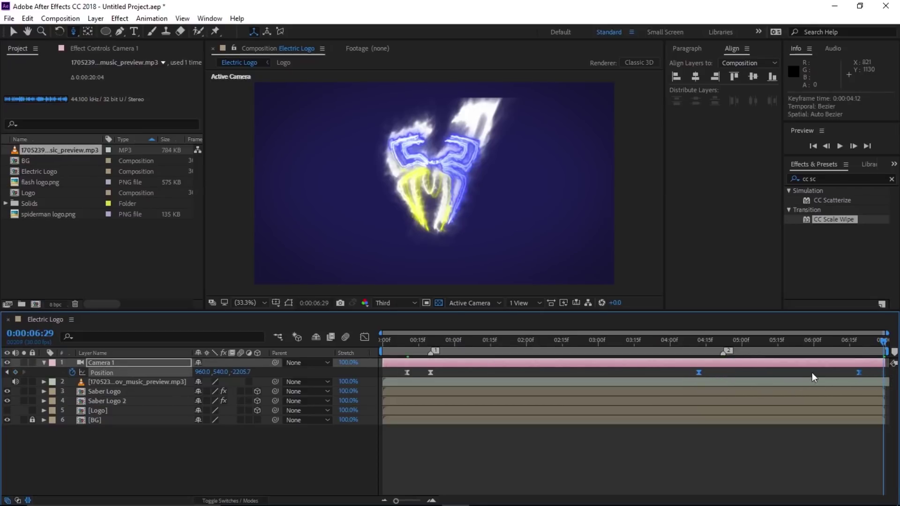
left_click(815, 373)
left_click_drag(861, 373, 883, 378)
Set the current time to 0:00:04:22, reveal the keyframed properties of Saber Logo and Saber Logo 2, and enlarge the timeline area.
left_click_drag(727, 341, 719, 359)
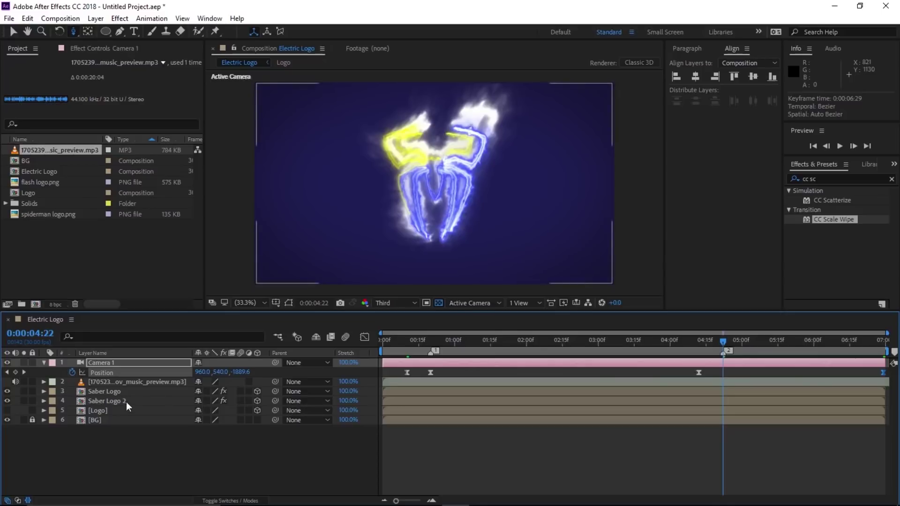
left_click(109, 393)
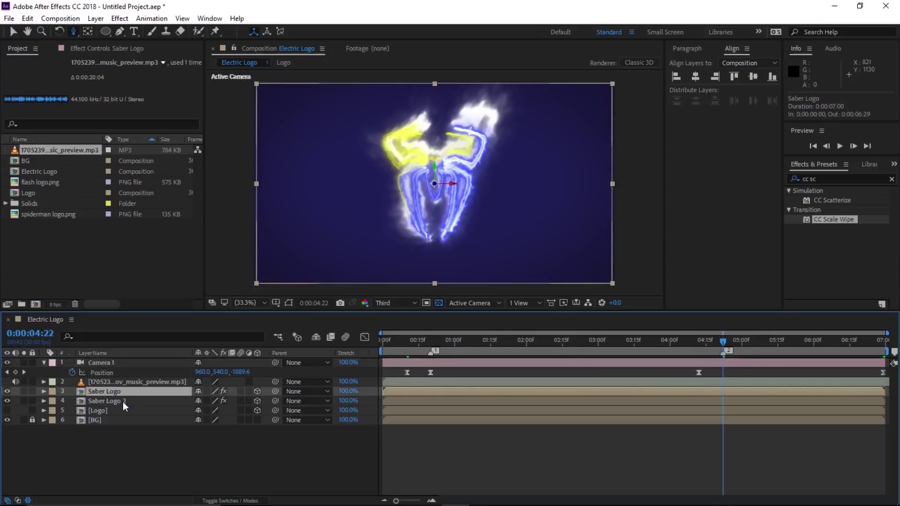
left_click(122, 402, "ctrl")
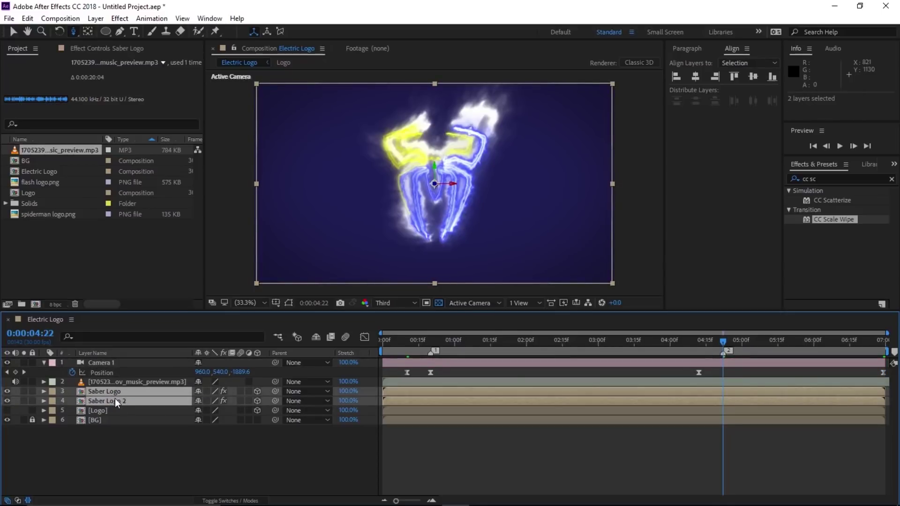
key("u")
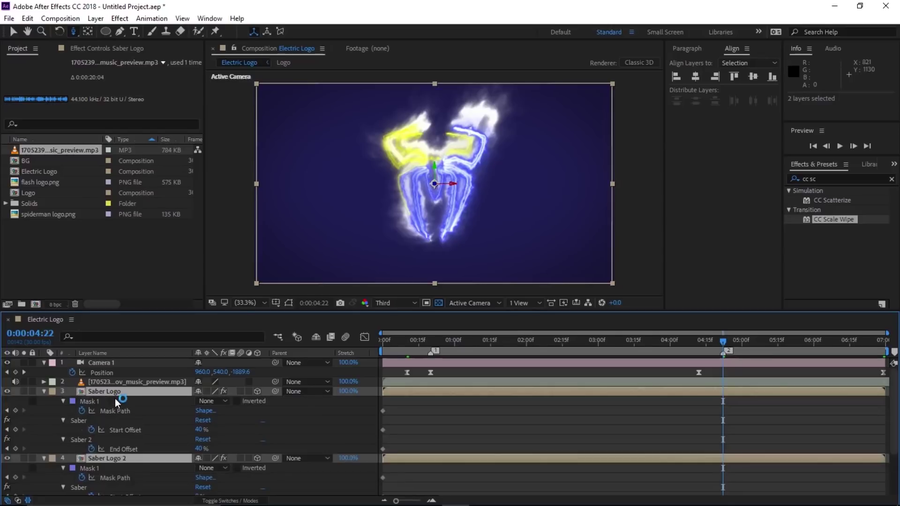
left_click_drag(312, 311, 312, 249)
left_click(13, 32)
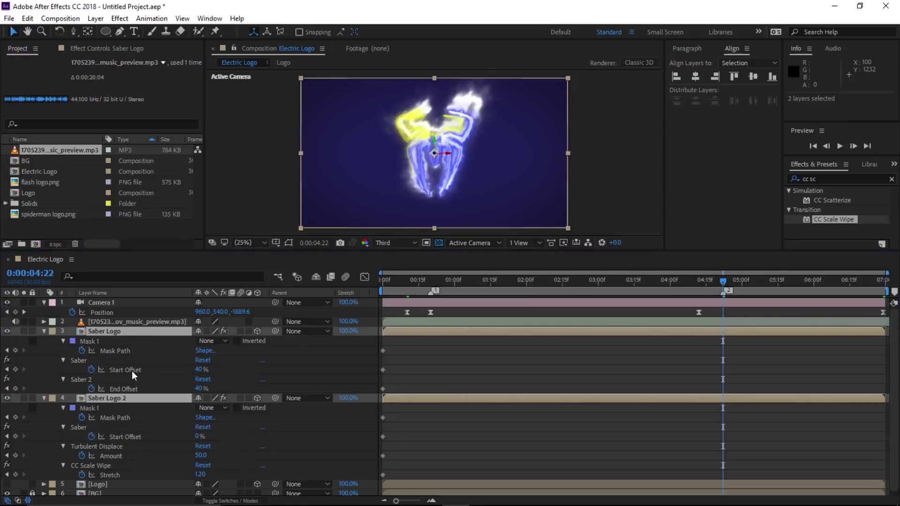
Add keyframes at 0:00:04:22 for Saber Logo's Start and End Offset and Saber Logo 2's Start Offset, Turbulent Displace Amount and CC Scale Wipe Stretch.
left_click(16, 369)
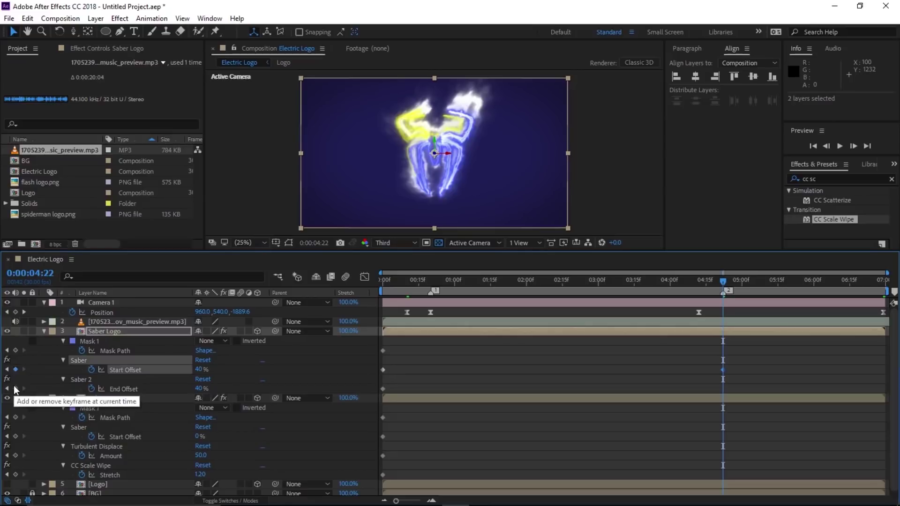
left_click(15, 389)
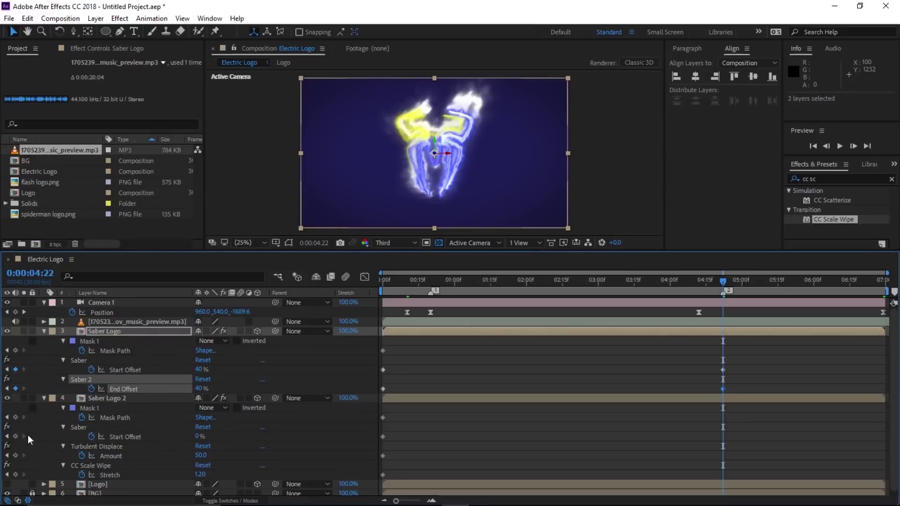
left_click(15, 436)
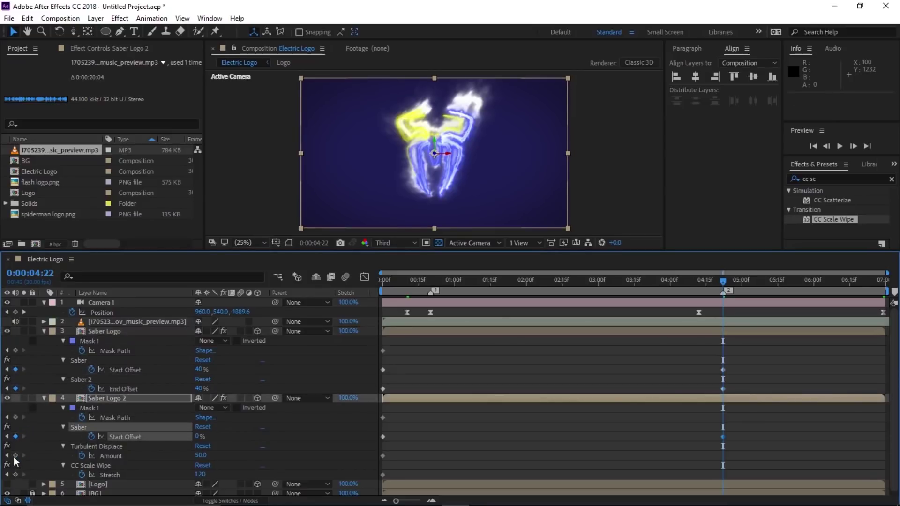
left_click(15, 455)
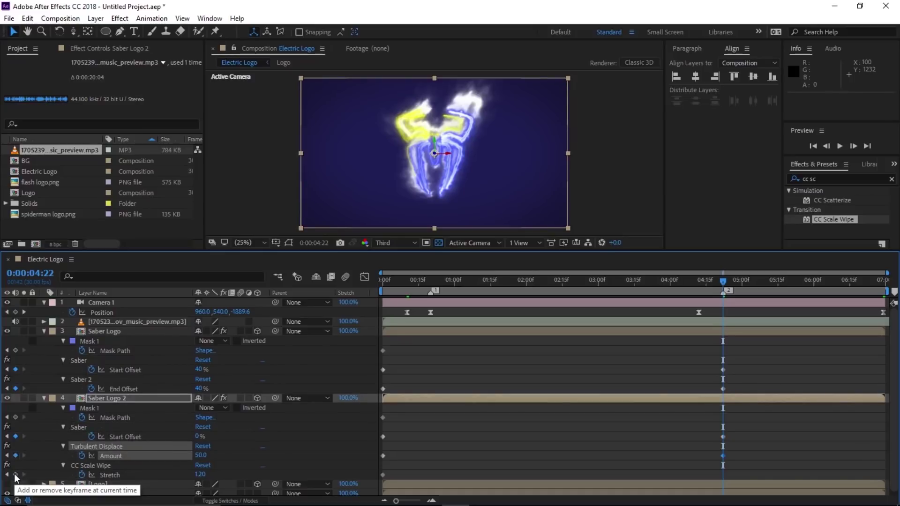
left_click(15, 475)
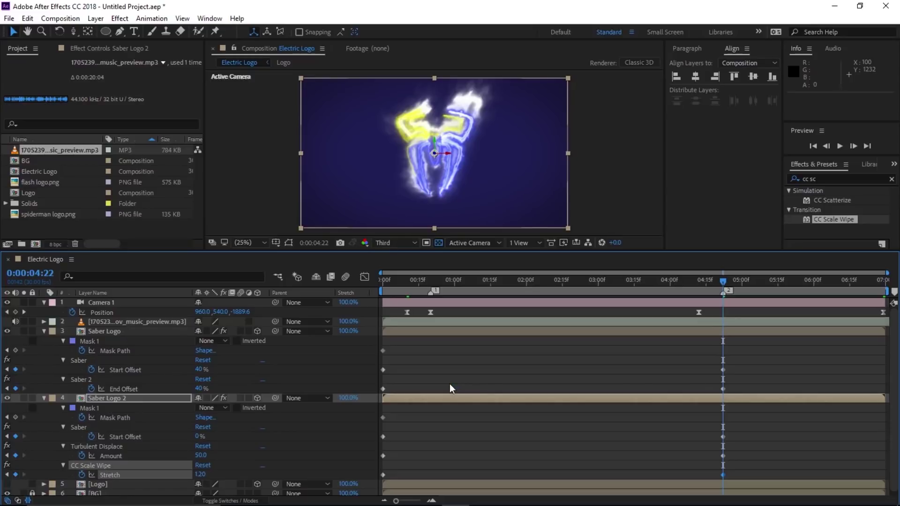
Add keyframes at 0:00:04:02 for the same offset, Amount and Stretch properties on both Saber layers, and return to 0:00:04:22.
key("j")
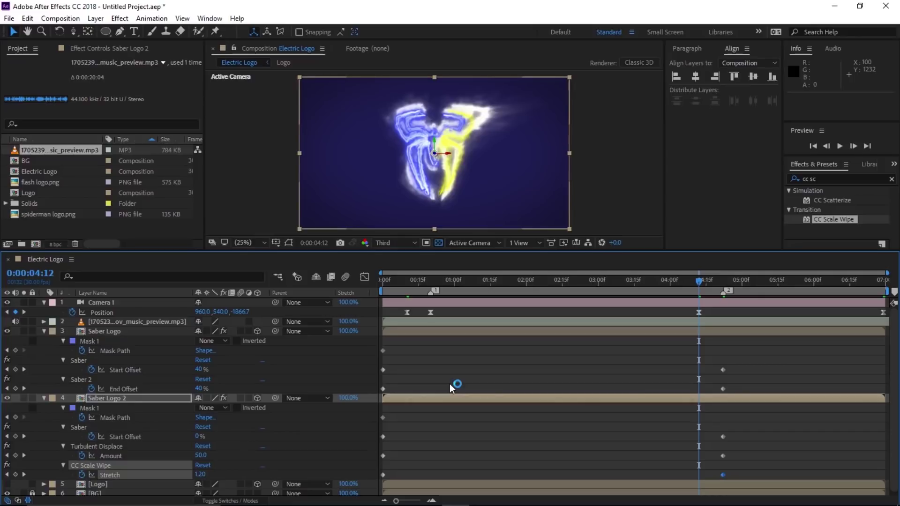
key("shift+Page_Up")
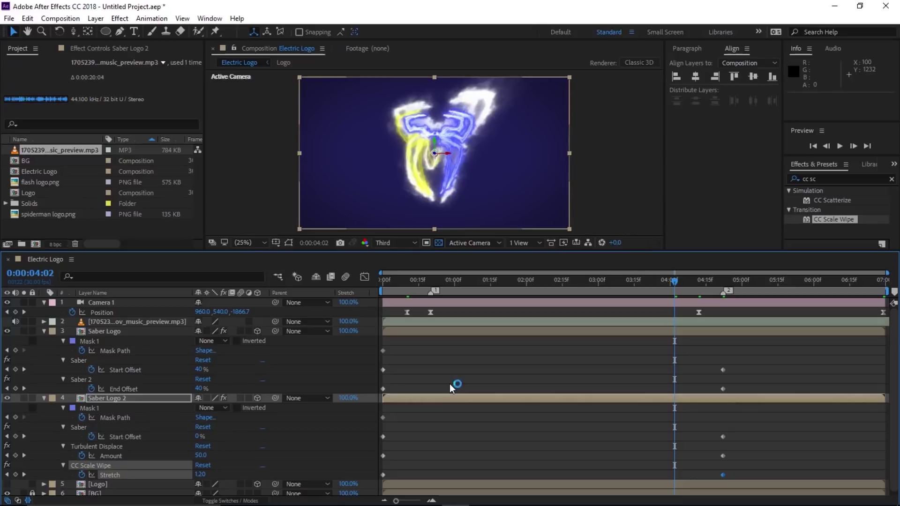
left_click(16, 455)
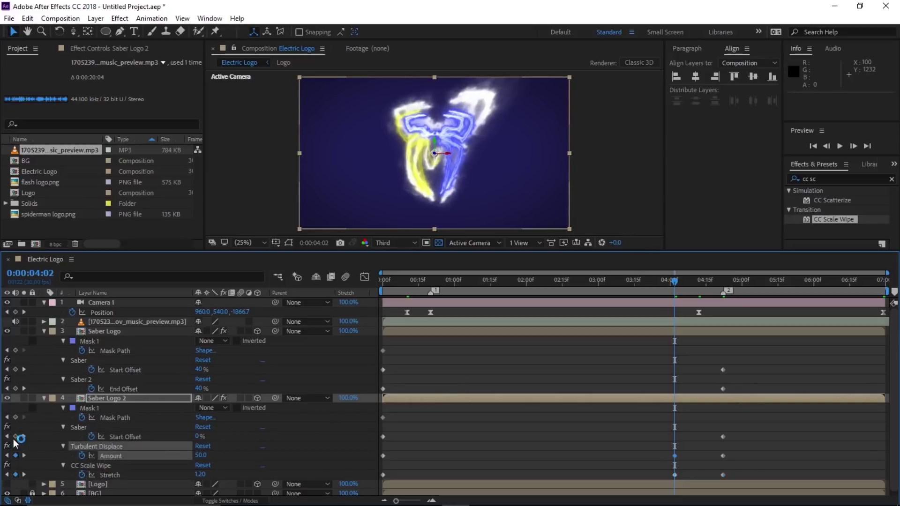
left_click(15, 436)
left_click(15, 389)
left_click(16, 369)
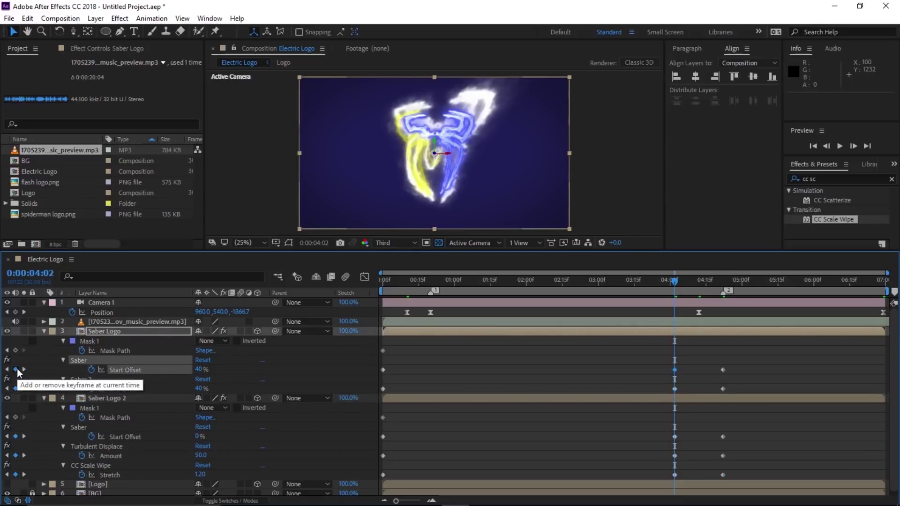
left_click(721, 281)
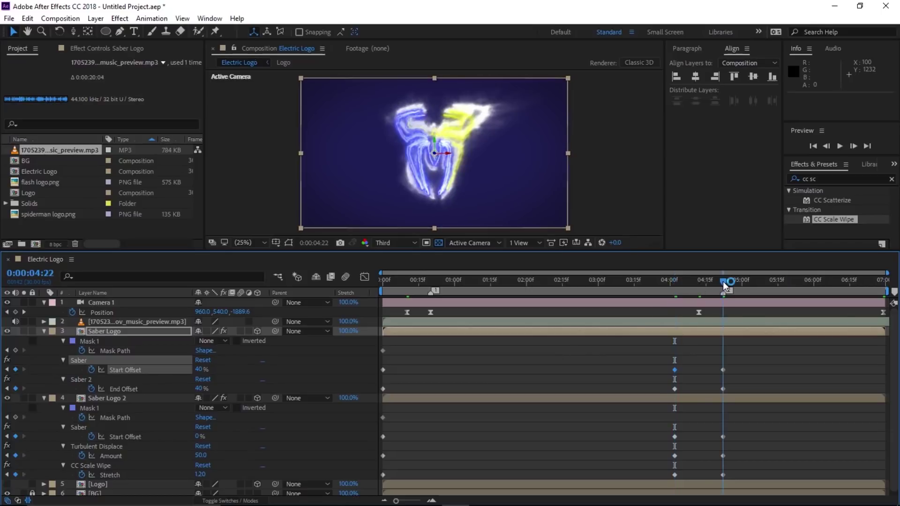
Set Saber Logo's Saber Start Offset to 100% and Saber 2 End Offset to 0% at 0:00:04:22.
left_click(202, 370)
type("100")
key("Return")
left_click(200, 389)
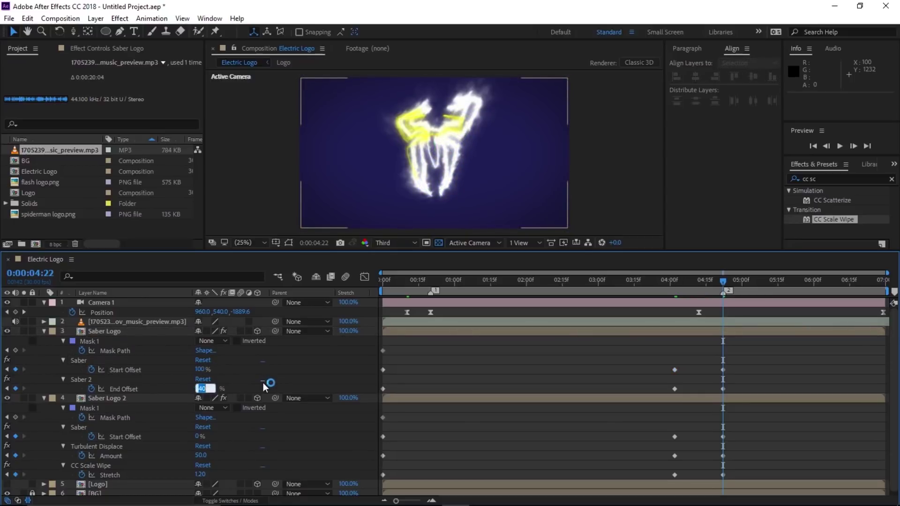
type("0")
key("Return")
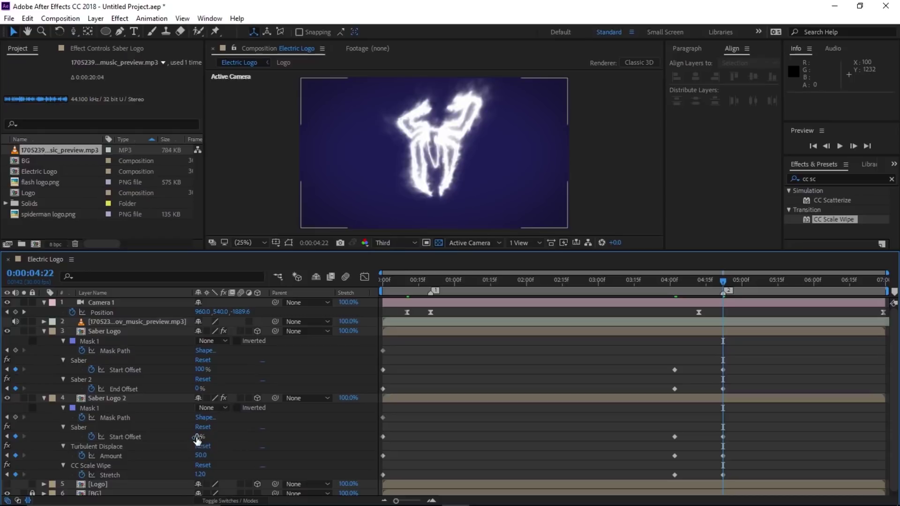
Set Saber Logo 2's Start Offset to 100%, Turbulent Displace Amount to 0 and CC Scale Wipe Stretch to 0 at 0:00:04:22.
left_click_drag(196, 437, 241, 440)
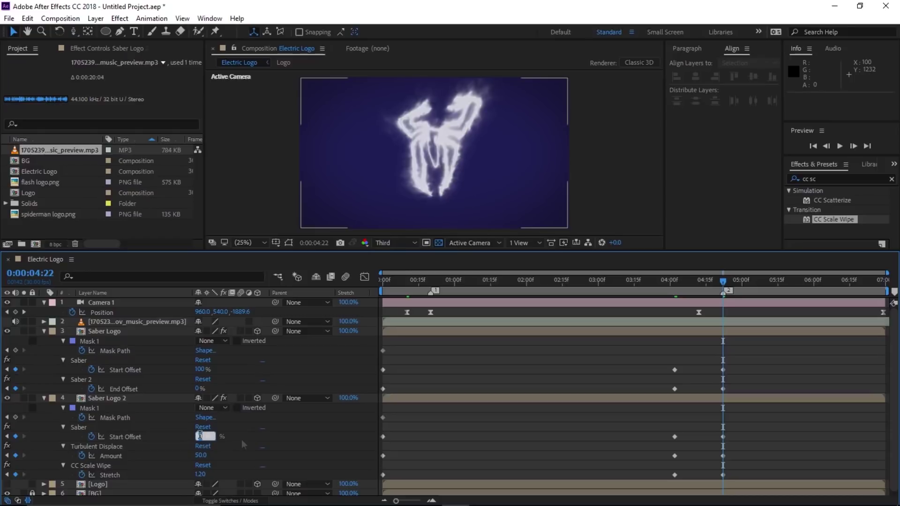
left_click(114, 457)
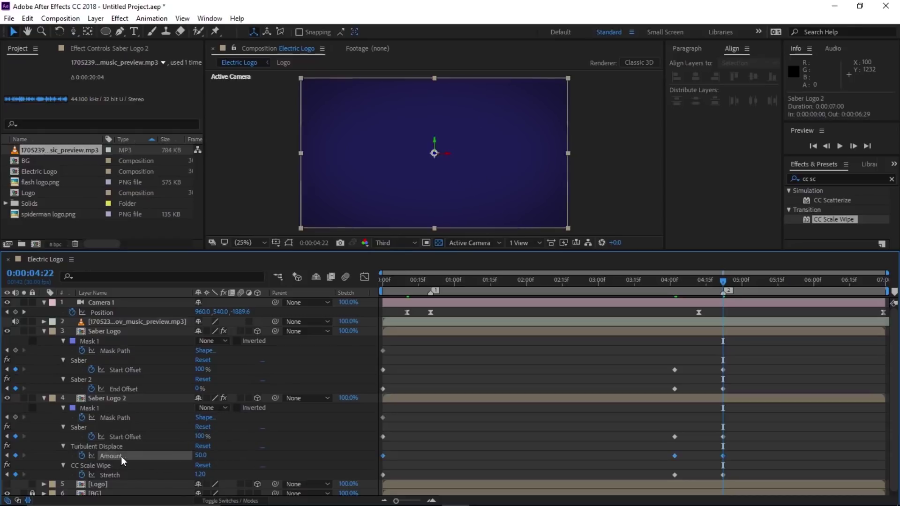
left_click(199, 455)
type("0")
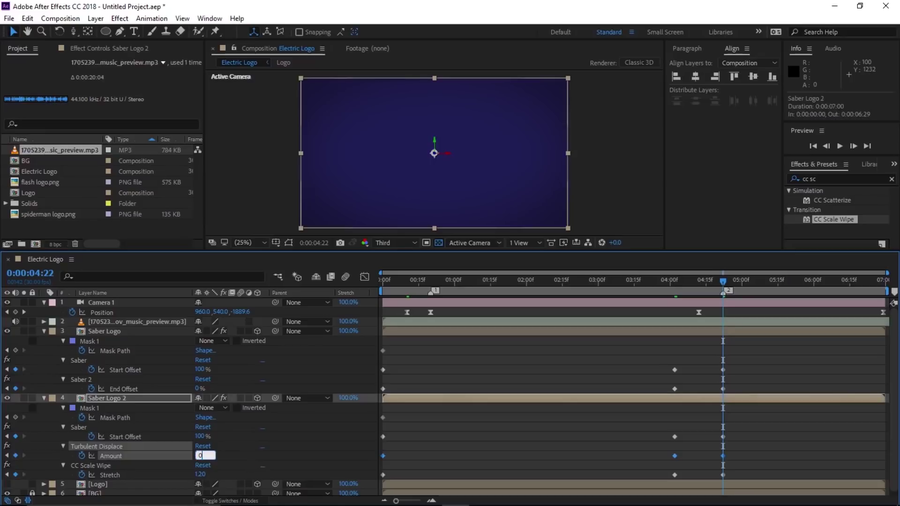
left_click(241, 453)
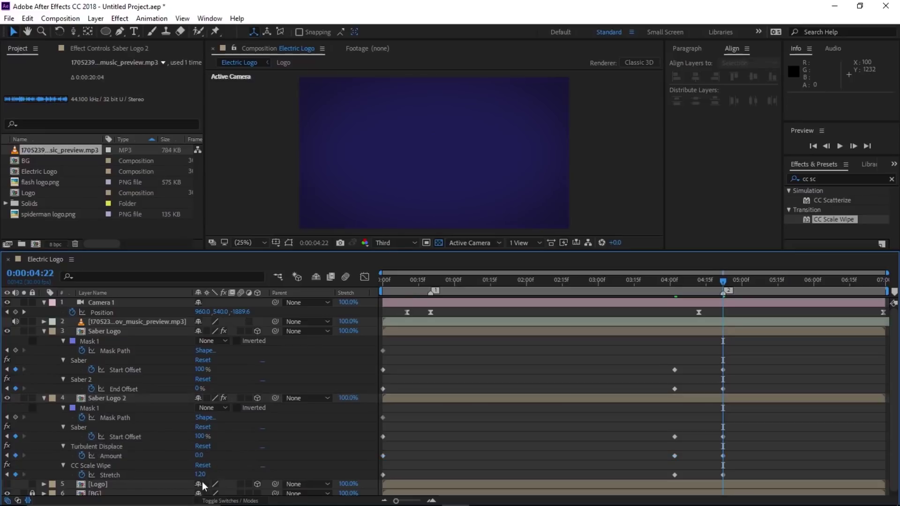
type("0")
left_click(240, 464)
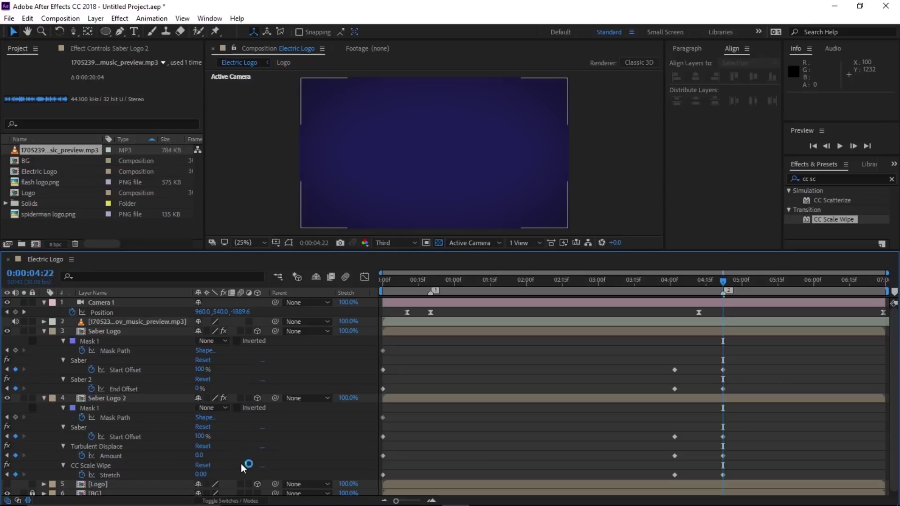
Apply Easy Ease to both Saber layers' keyframes at 0:00:04:02 and 0:00:04:22, and collapse the two layers.
left_click_drag(644, 350, 741, 477)
key("F9")
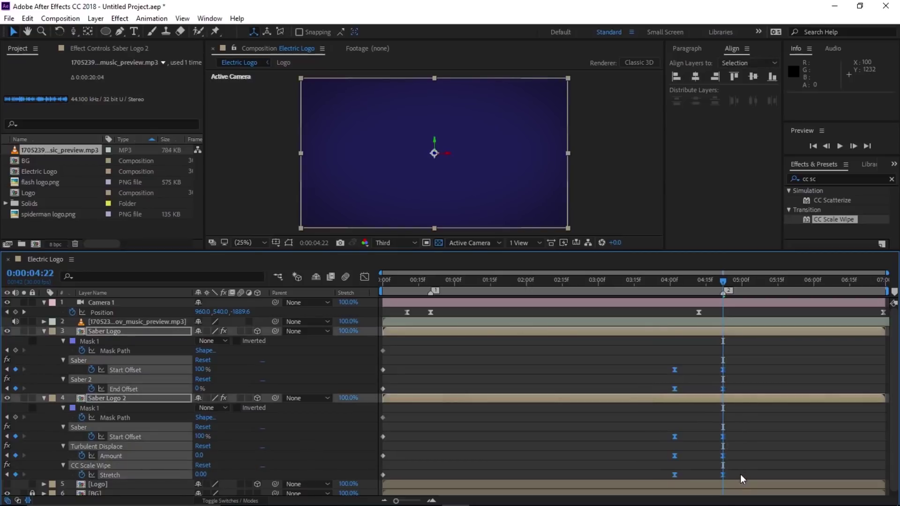
left_click(626, 440)
left_click(44, 398)
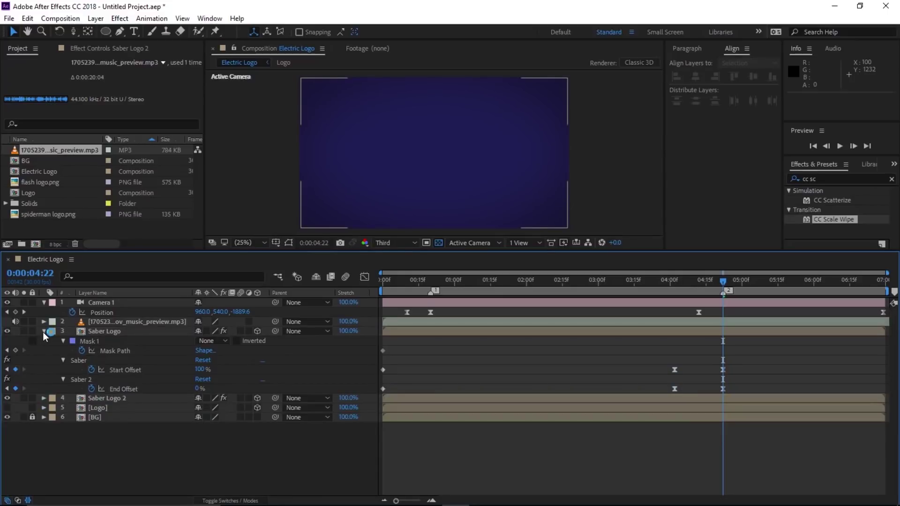
left_click(43, 332)
Make the Logo layer visible and add a 100% Opacity keyframe to it at 0:00:04:22.
left_click(80, 352)
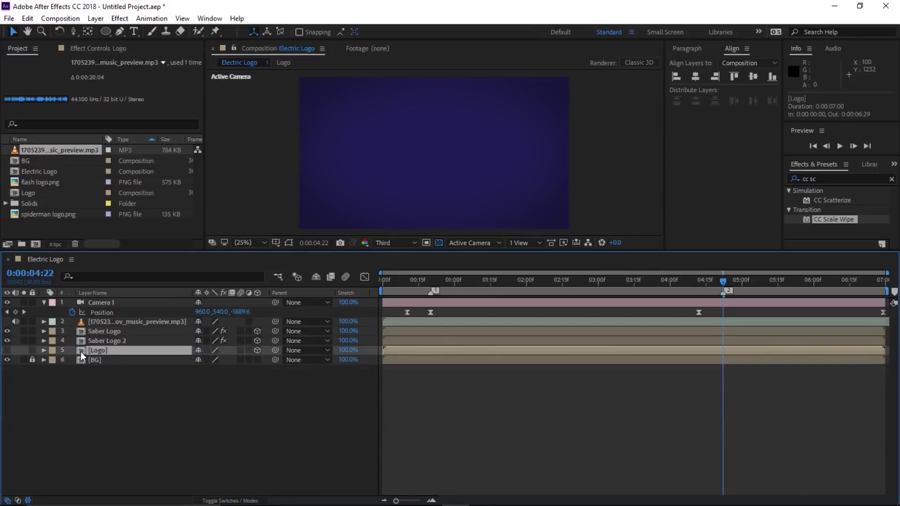
left_click(7, 350)
left_click_drag(304, 254, 305, 304)
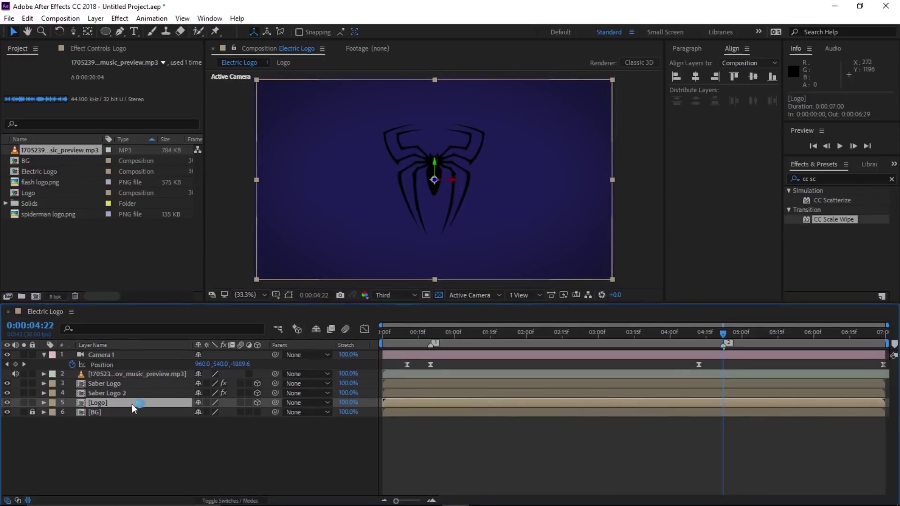
key("t")
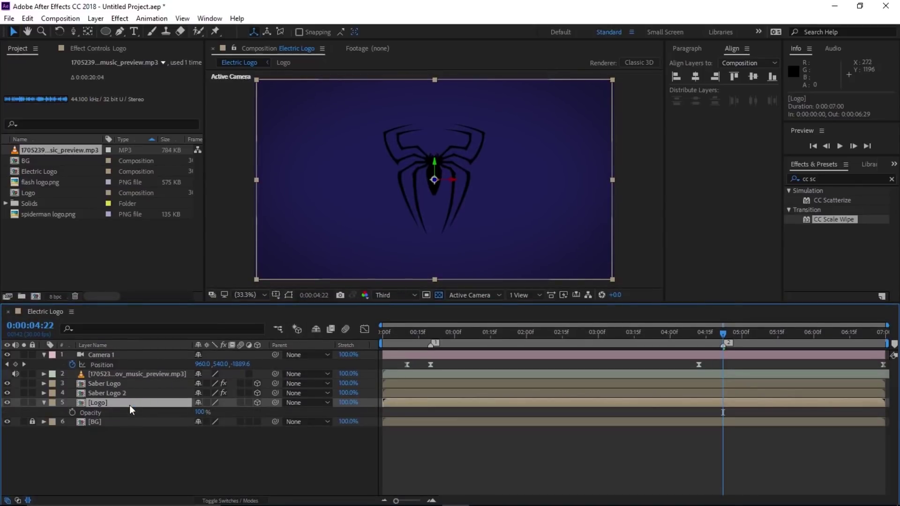
left_click(72, 411)
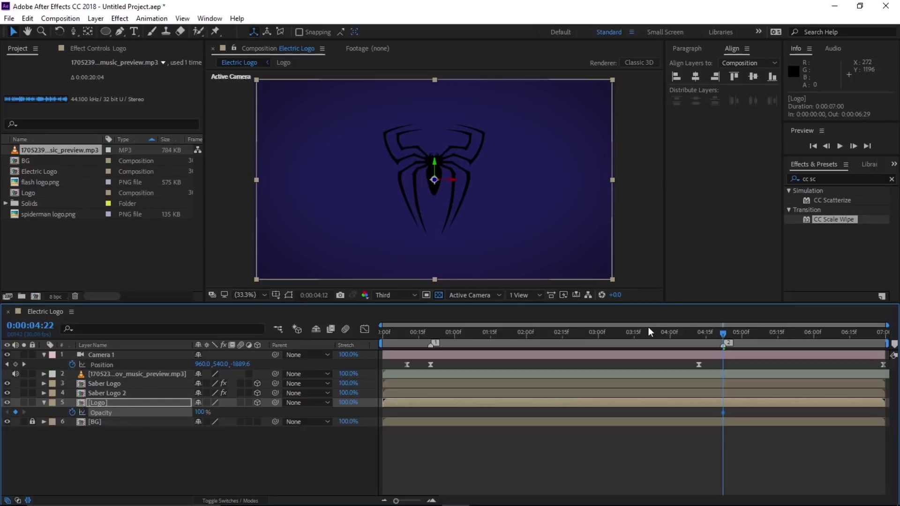
Add an Opacity keyframe of 0% to the Logo layer at 0:00:04:02.
key("shift+Page_Up")
key("shift+Page_Up")
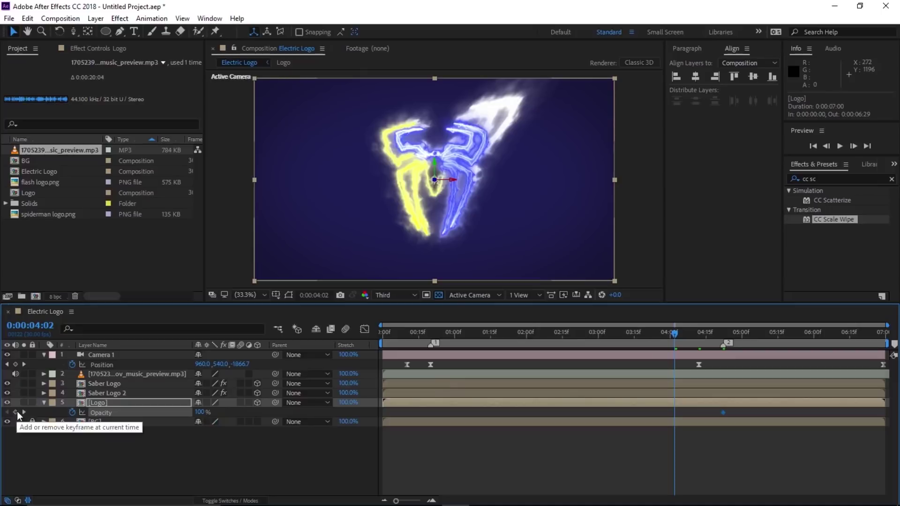
left_click(16, 412)
left_click(199, 412)
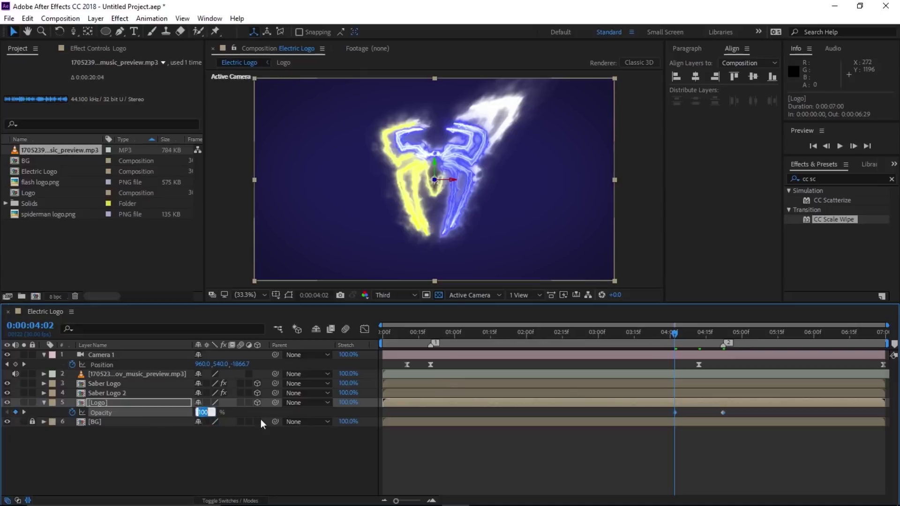
type("0")
key("Return")
Apply Easy Ease to both Logo Opacity keyframes, shift them slightly later, and check the fade at 0:00:04:16.
left_click(105, 412)
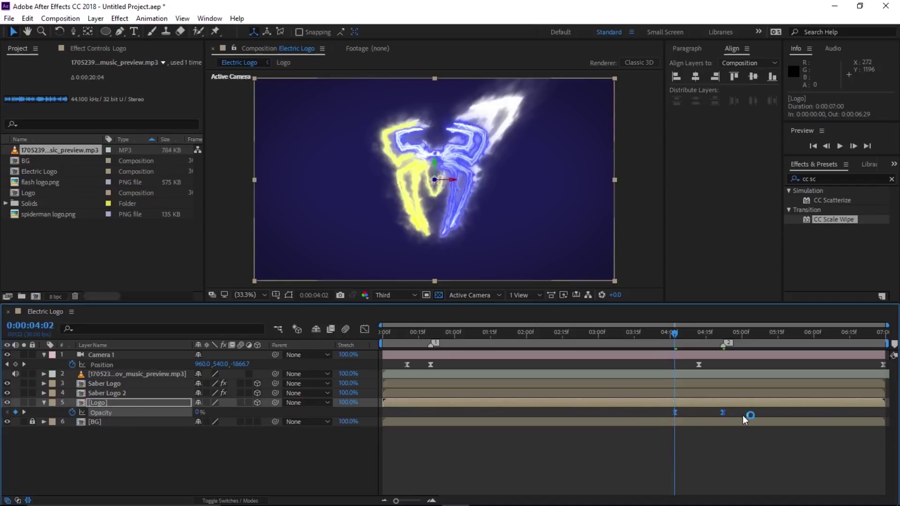
left_click_drag(722, 413, 679, 413)
left_click(696, 340)
left_click_drag(696, 339, 709, 340)
left_click(242, 474)
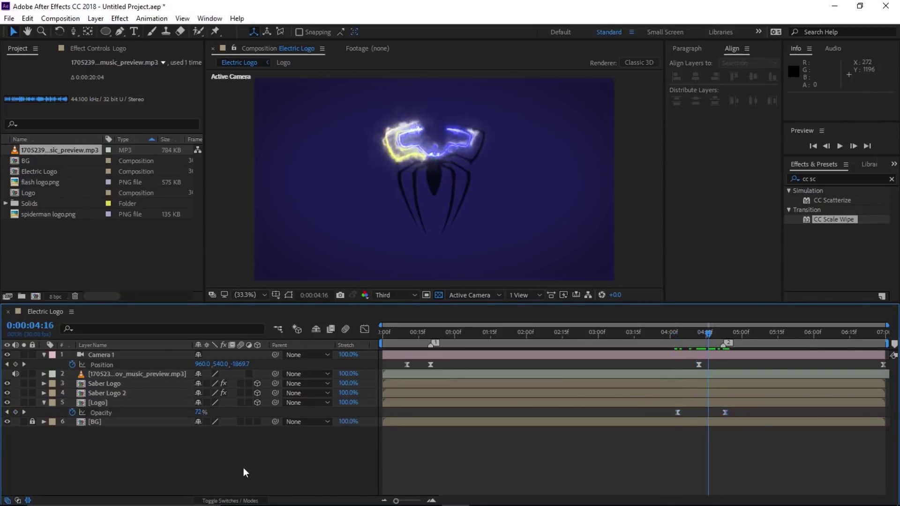
Add the text "spiderman" just below the spider logo with the Type tool.
left_click(135, 32)
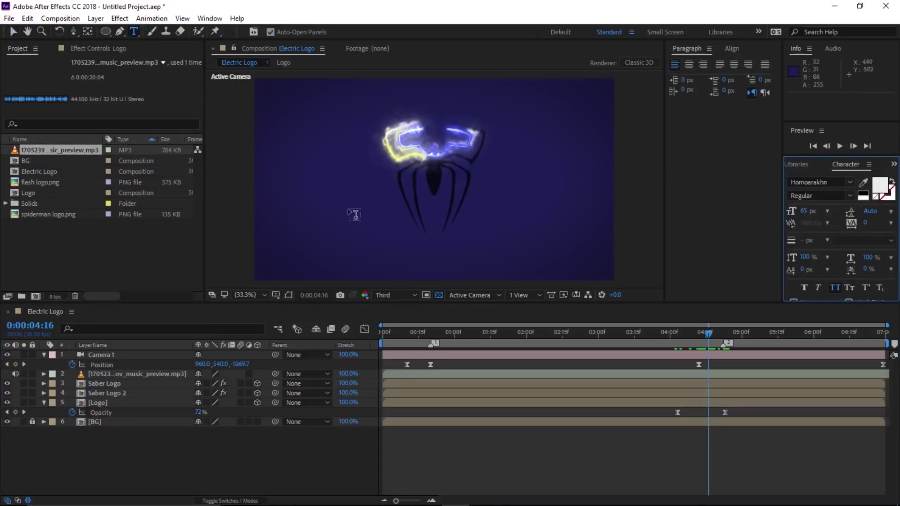
left_click(370, 246)
type("spiderman")
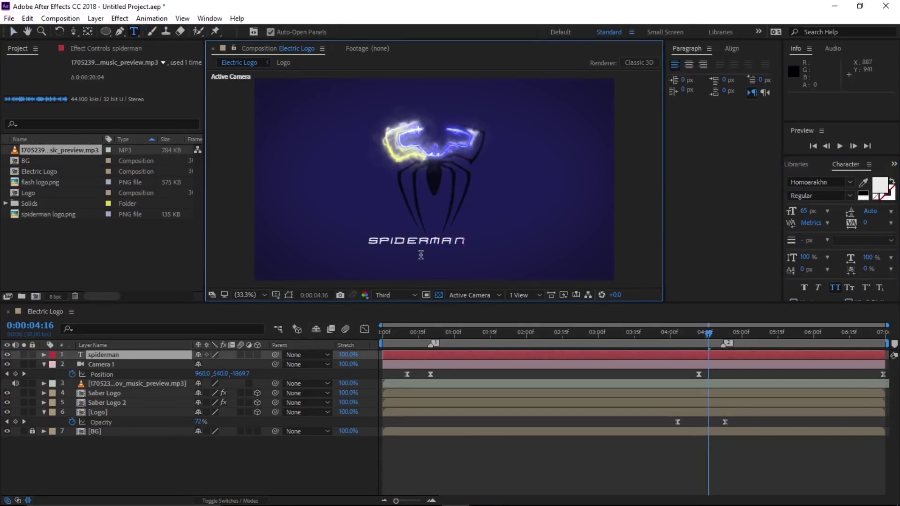
Make the spiderman text layer 3D and move it to about 708, 924, 0, centred beneath the logo.
left_click(129, 356)
left_click(256, 355)
left_click(13, 32)
left_click_drag(368, 230, 397, 238)
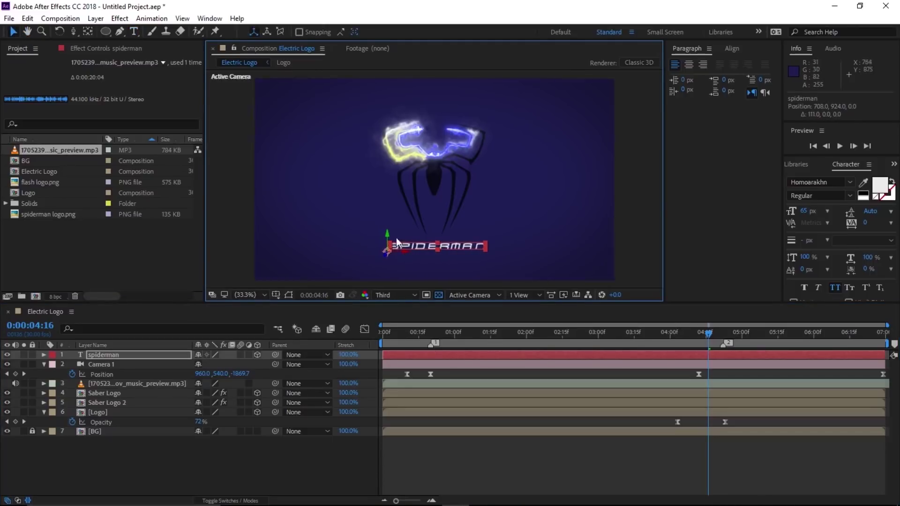
Keyframe the spiderman text's Opacity at 100% at 0:00:04:16 and 0% at 0:00:03:26.
left_click(107, 357)
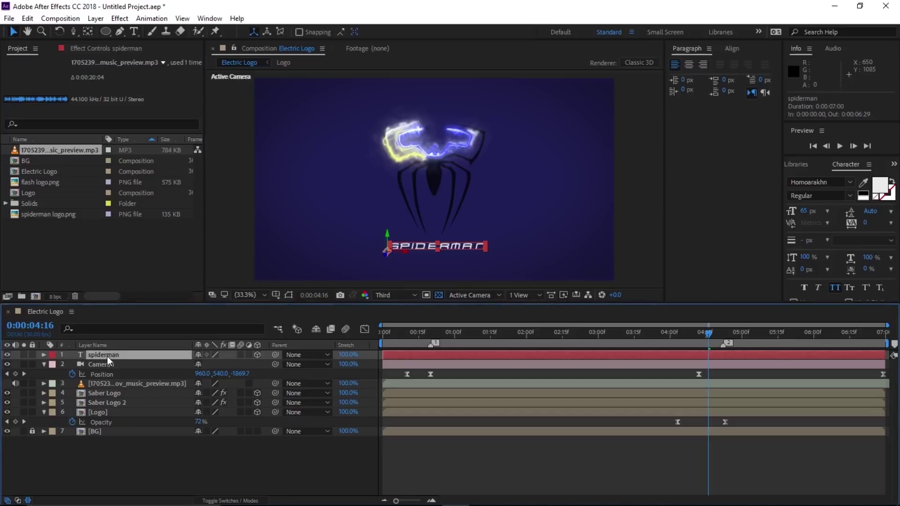
key("t")
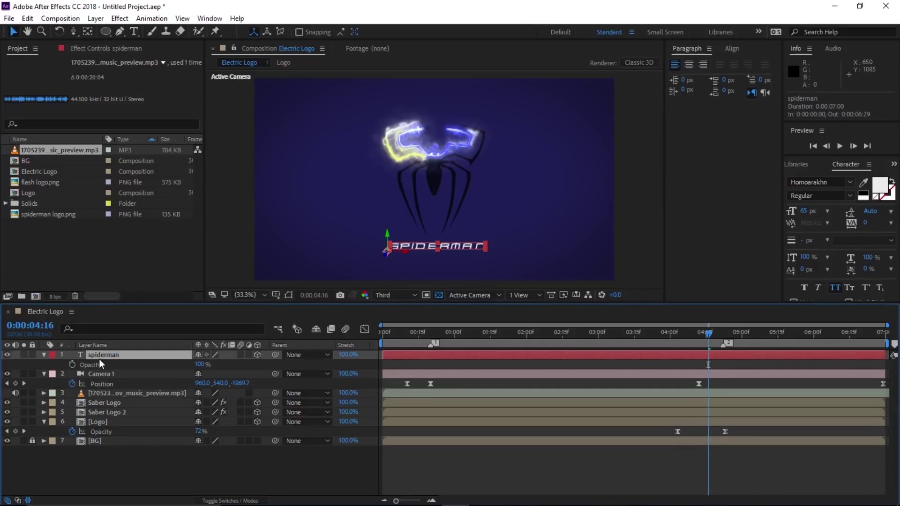
left_click(72, 365)
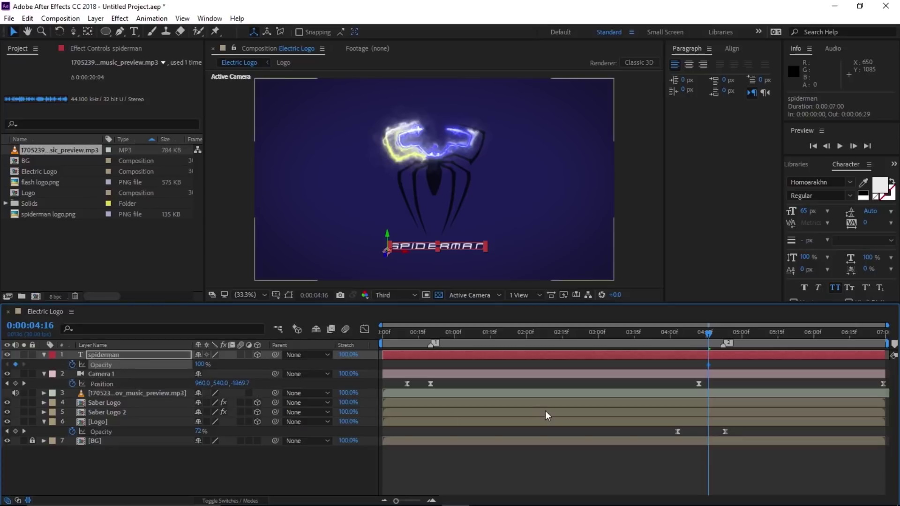
key("shift+Page_Up")
key("shift+Page_Up")
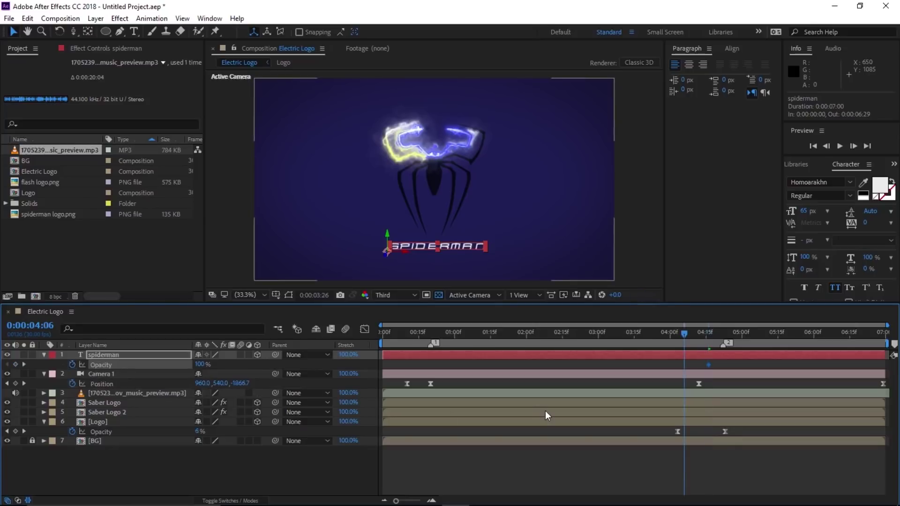
left_click(203, 364)
type("0")
key("Return")
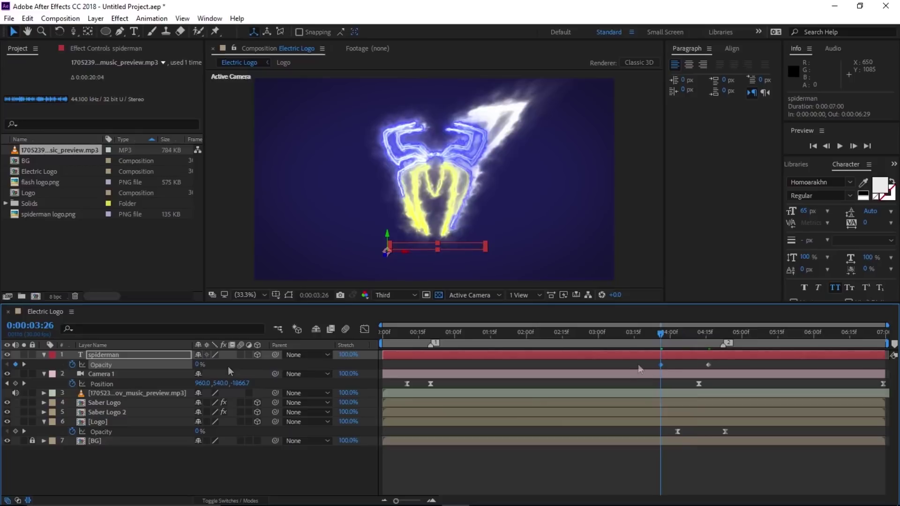
Apply Easy Ease to the text's Opacity keyframes and shift both later so they straddle marker 2, and preview the animation.
left_click(639, 368)
left_click(125, 367)
key("F9")
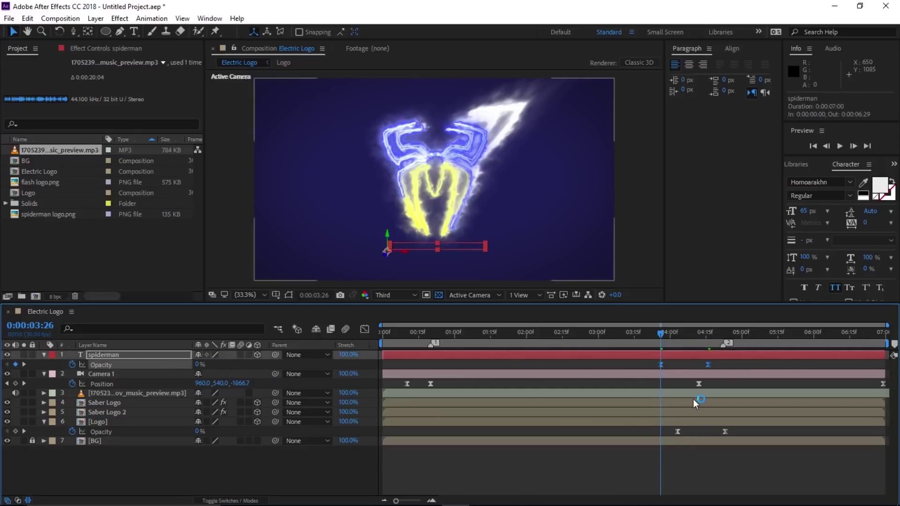
left_click_drag(710, 364, 766, 364)
left_click(551, 485)
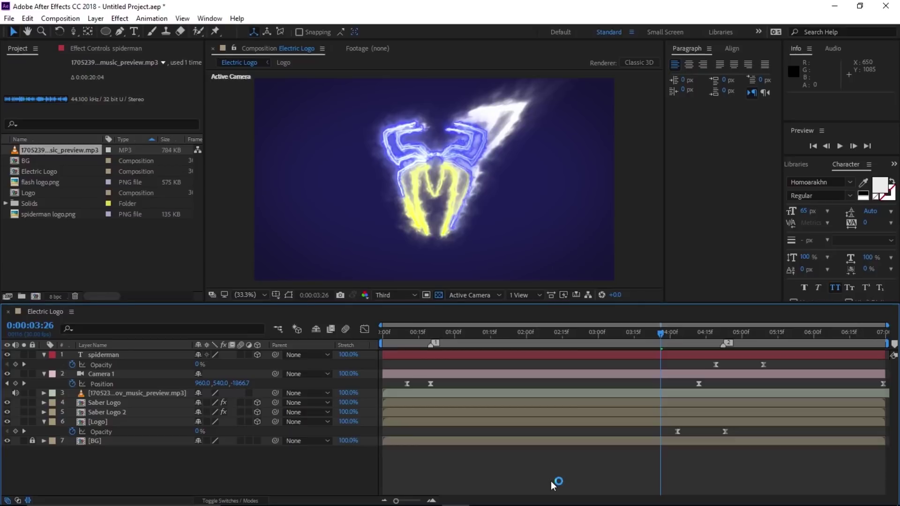
key("space")
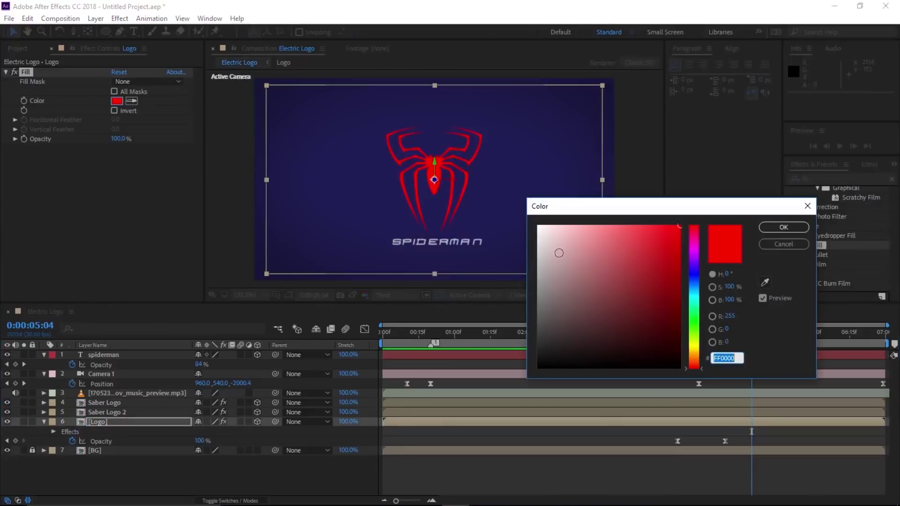
Set the Logo layer's Fill effect color to white and play back the full animation.
left_click(536, 221)
left_click(783, 228)
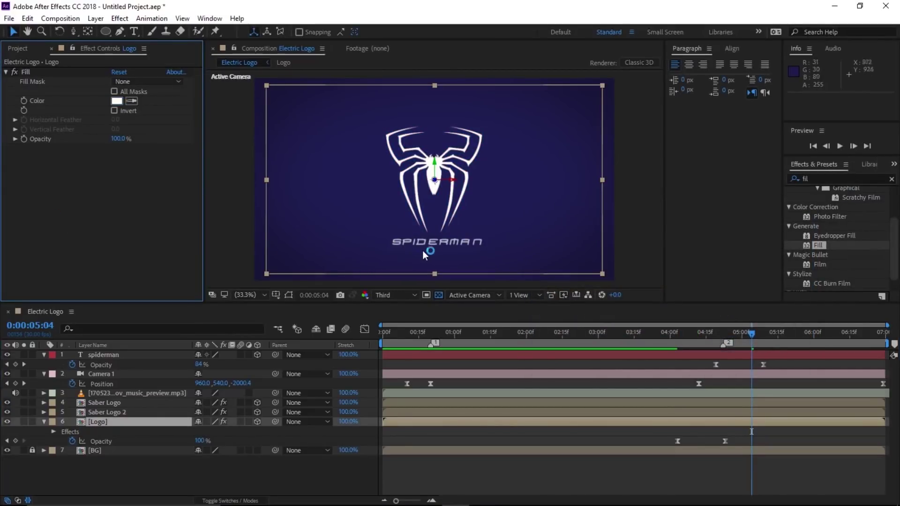
left_click(301, 482)
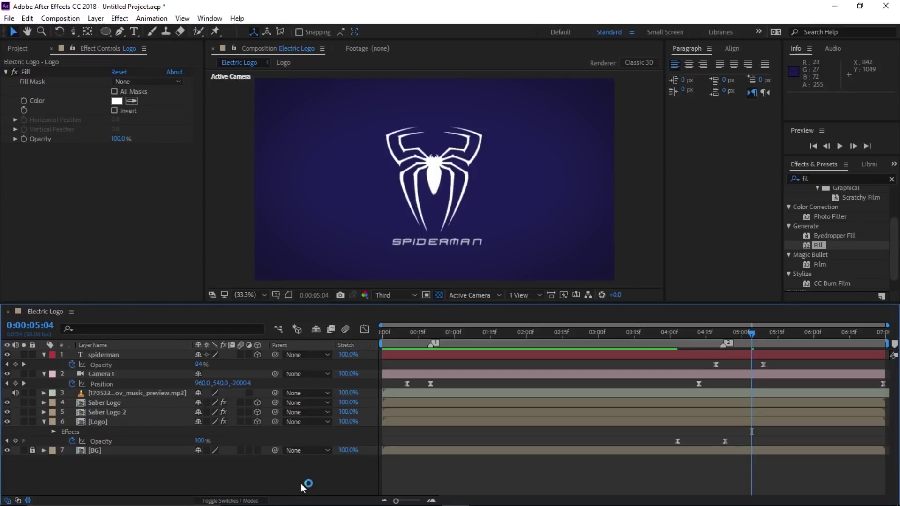
key("space")
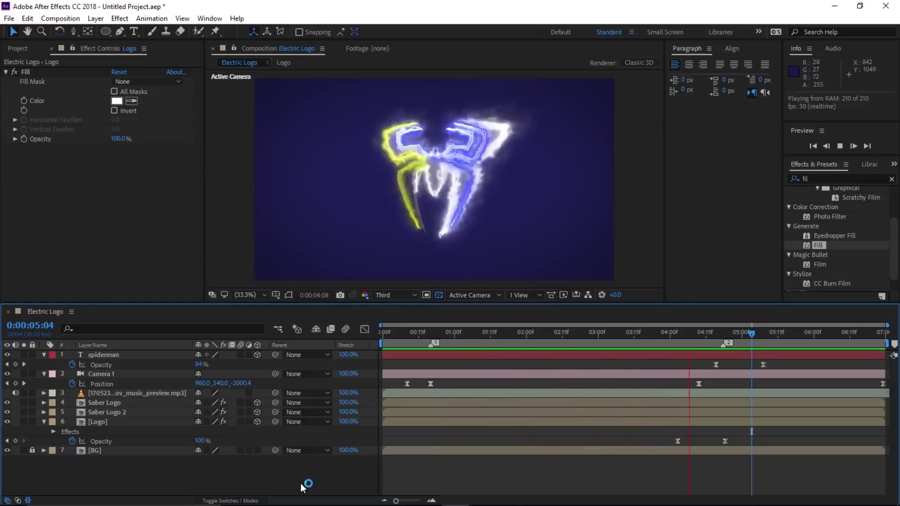
key("space")
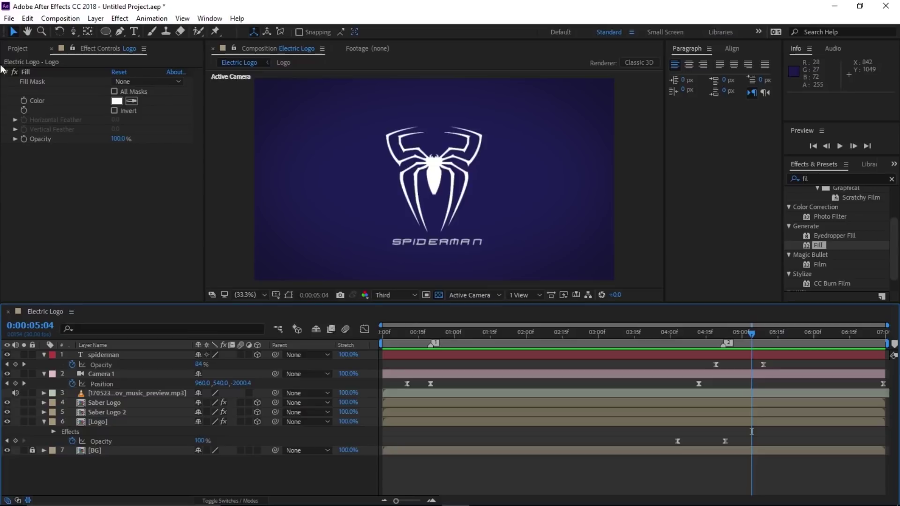
Open the Logo composition from the project's items.
left_click(14, 46)
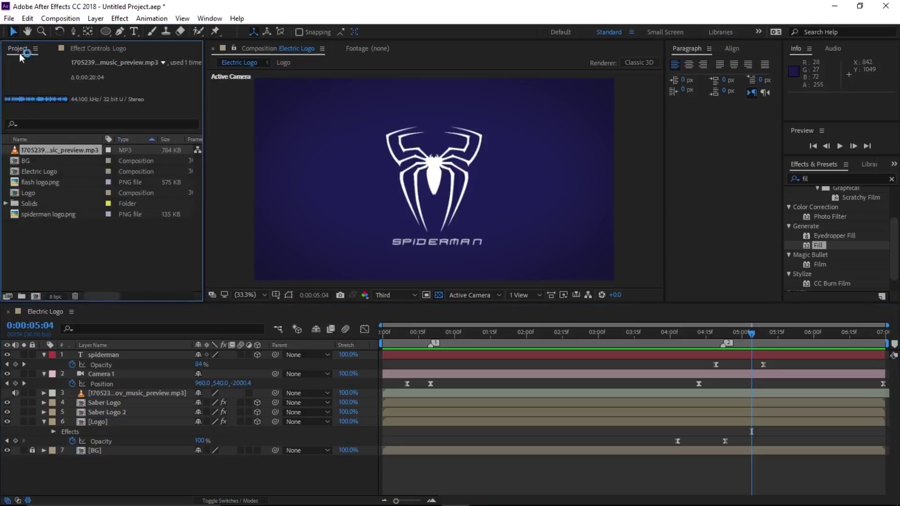
left_click(27, 193)
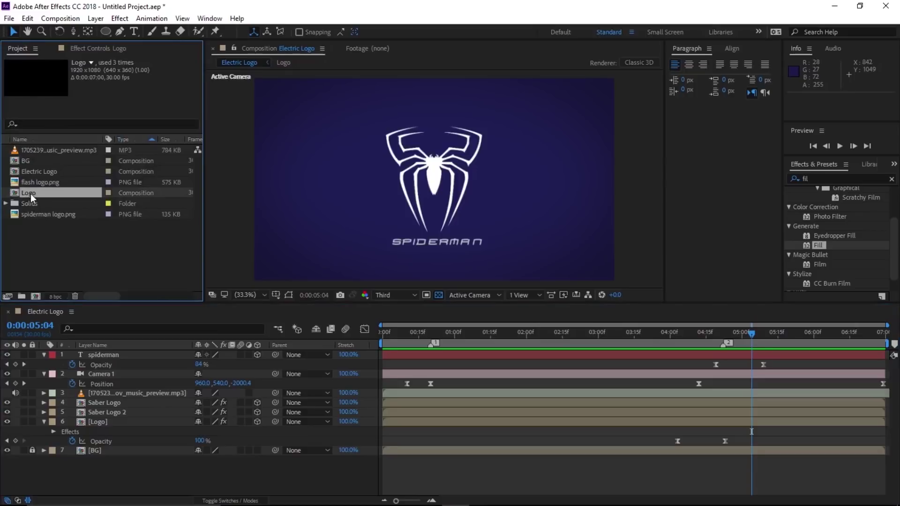
double_click(30, 193)
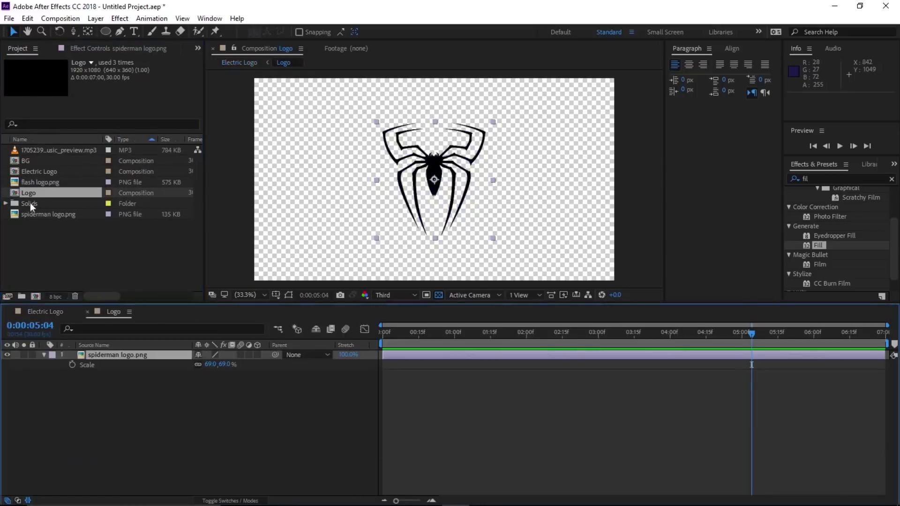
Add flash logo.png to the Logo composition, hide the spiderman logo layer, and scale the flash logo down.
left_click_drag(30, 180, 81, 364)
left_click(114, 355)
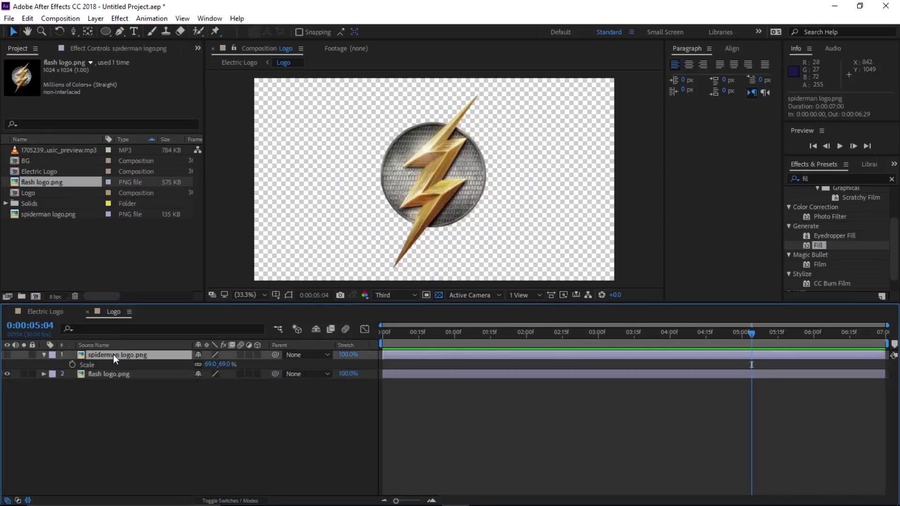
left_click(85, 374)
key("s")
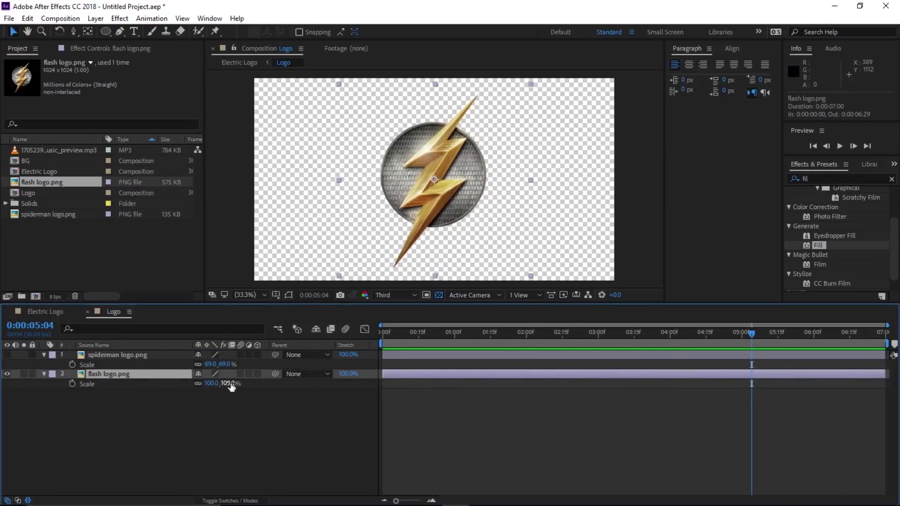
left_click_drag(231, 386, 211, 385)
left_click(88, 313)
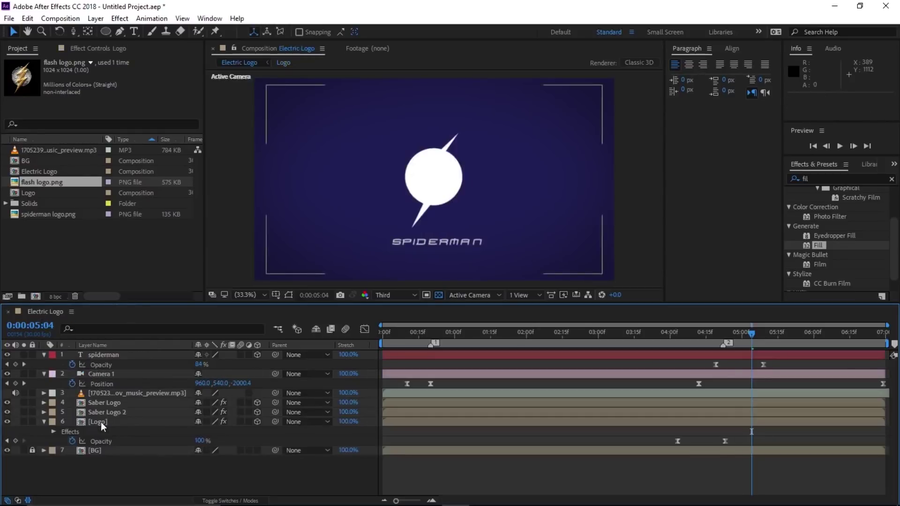
Turn off the Fill effect on the Logo layer in the Electric Logo composition.
left_click(100, 421)
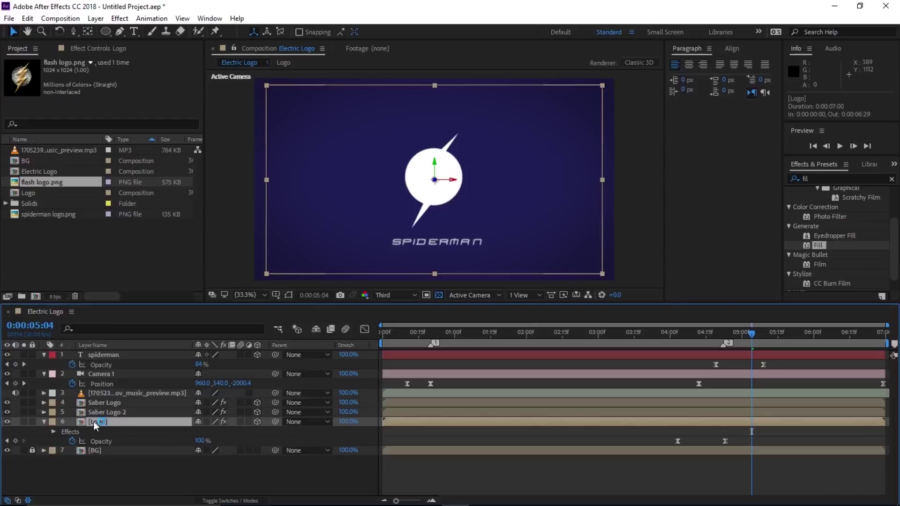
left_click(89, 46)
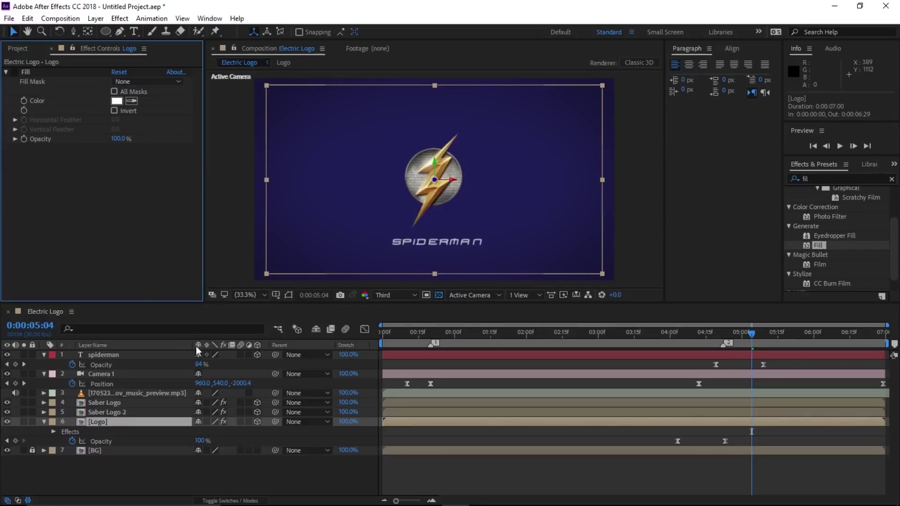
Turn off both Saber effects on the Saber Logo layer and the Saber effect on the Saber Logo 2 layer.
left_click(103, 403)
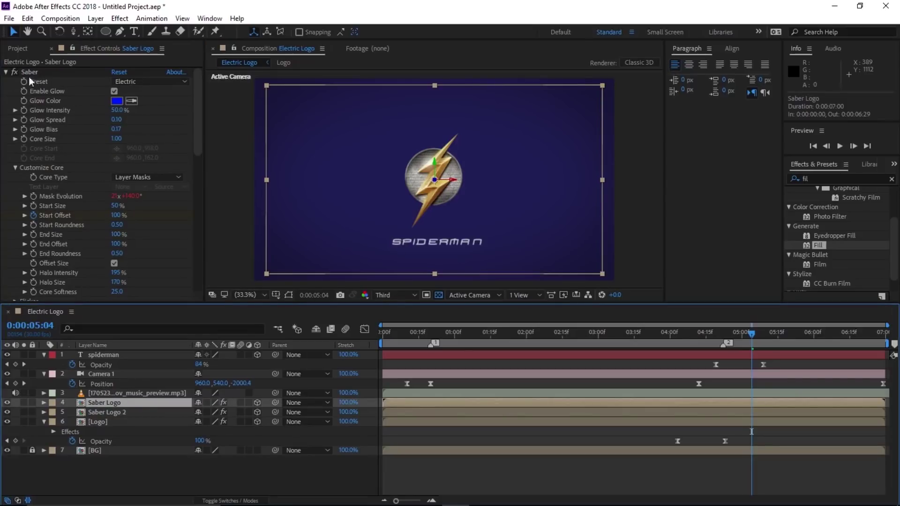
left_click(6, 72)
left_click(6, 82)
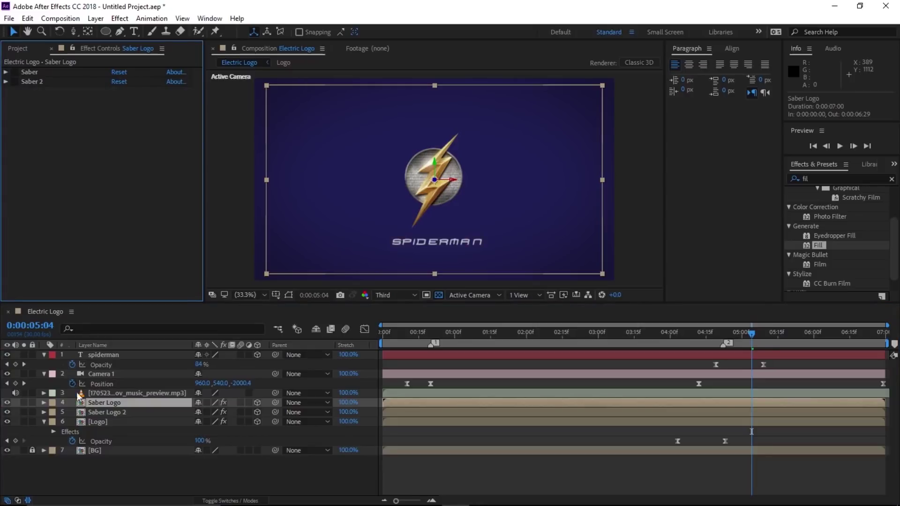
left_click(86, 411)
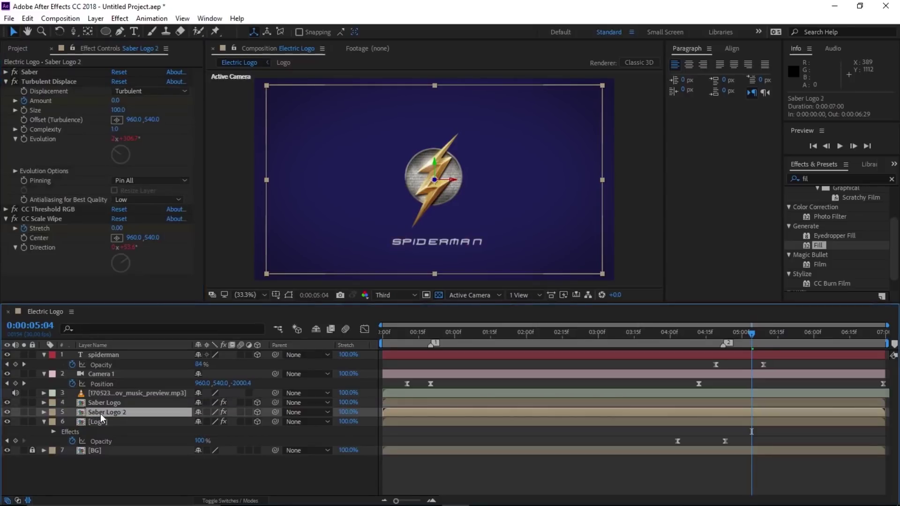
left_click(6, 81)
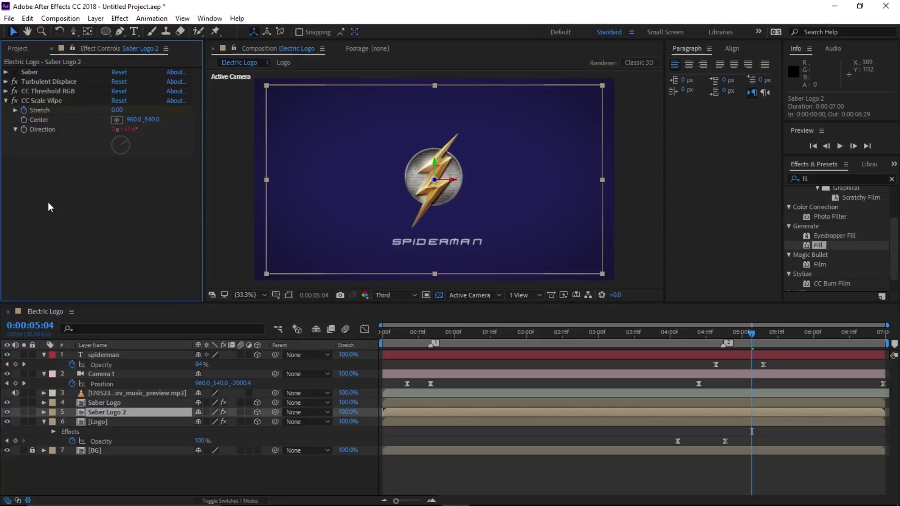
Delete the old spider outline Mask 1 from both the Saber Logo and Saber Logo 2 layers.
left_click(114, 403, "ctrl")
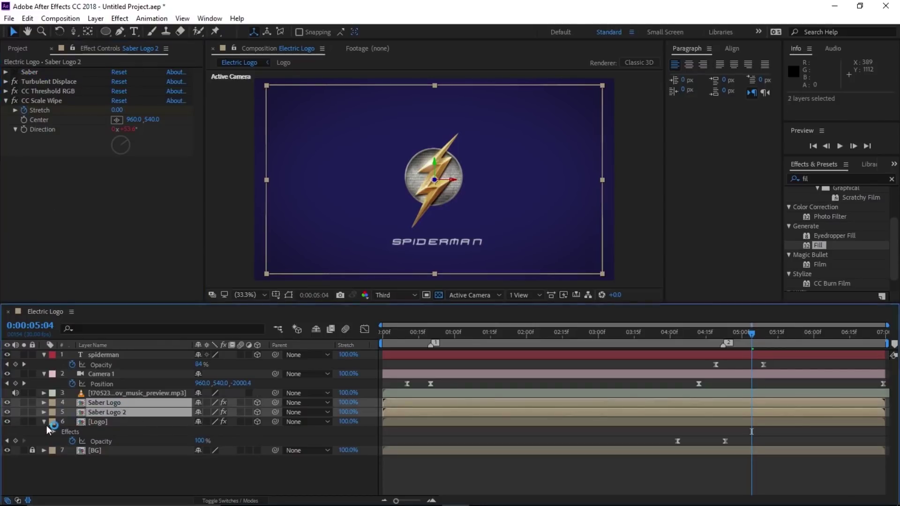
key("m")
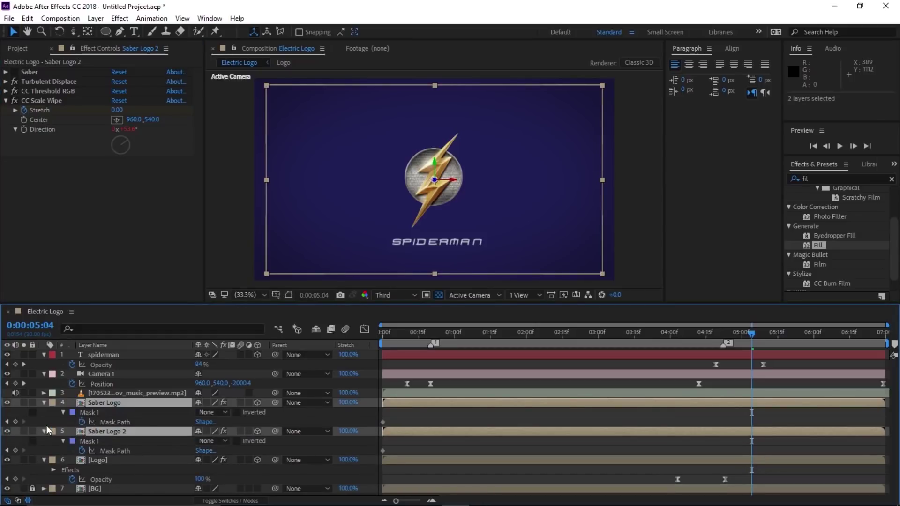
left_click(89, 413)
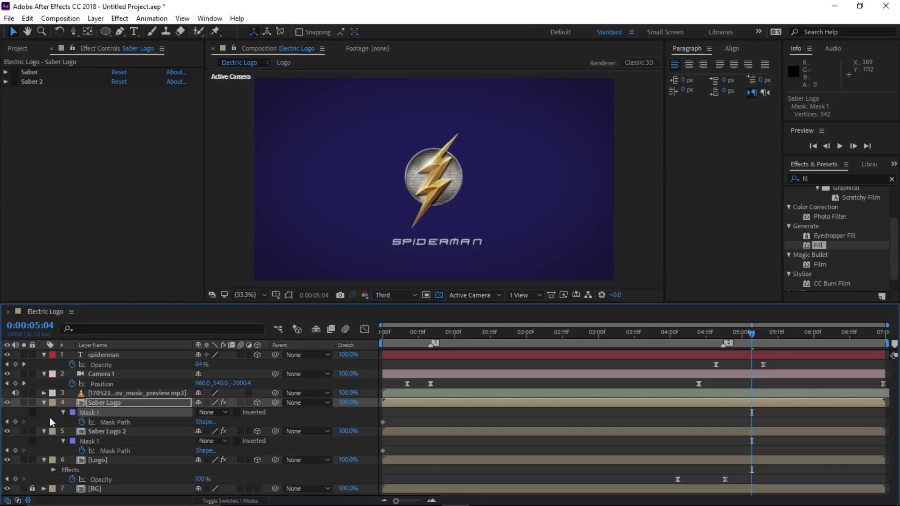
key("m")
left_click(102, 415)
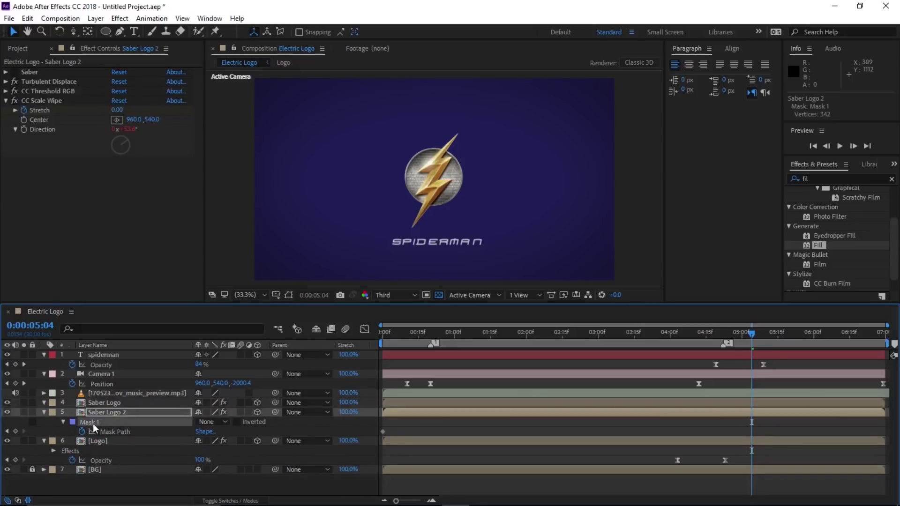
key("m")
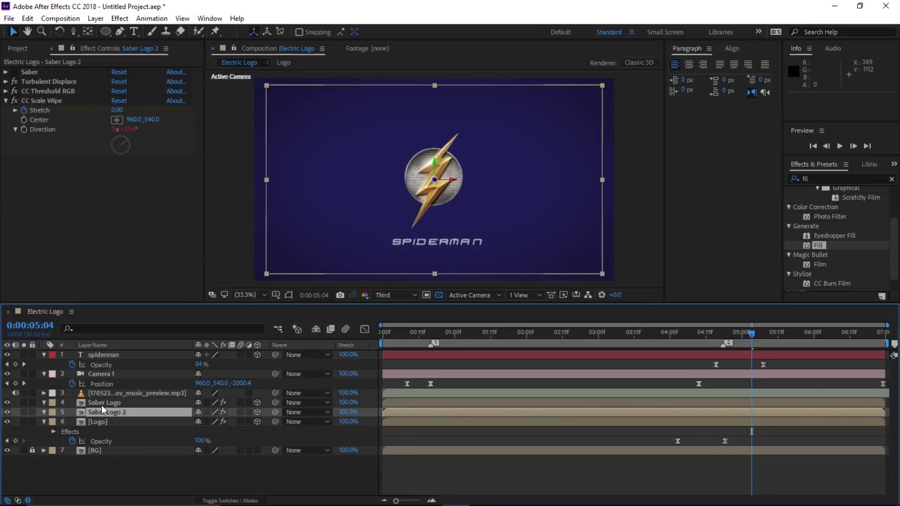
Auto-trace the Saber Logo layer's current frame from its Alpha channel to create a flash logo mask.
left_click(101, 403)
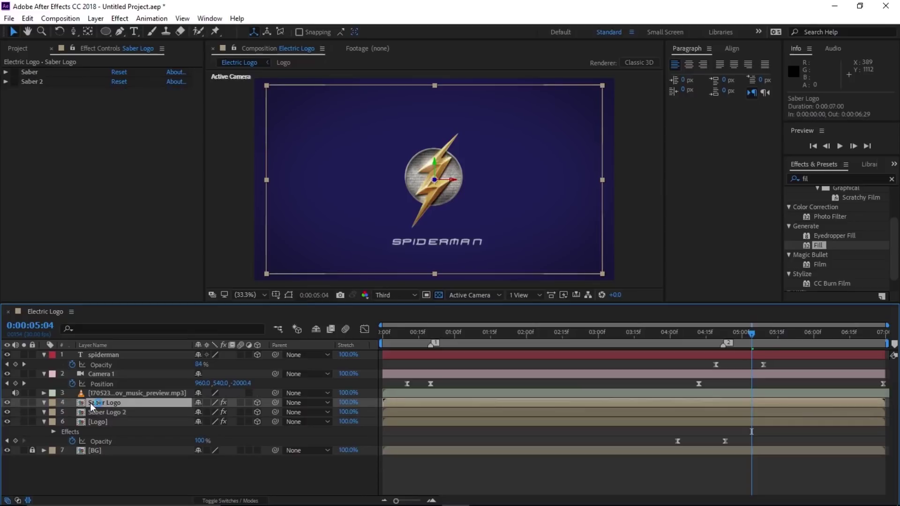
left_click(95, 19)
left_click(120, 439)
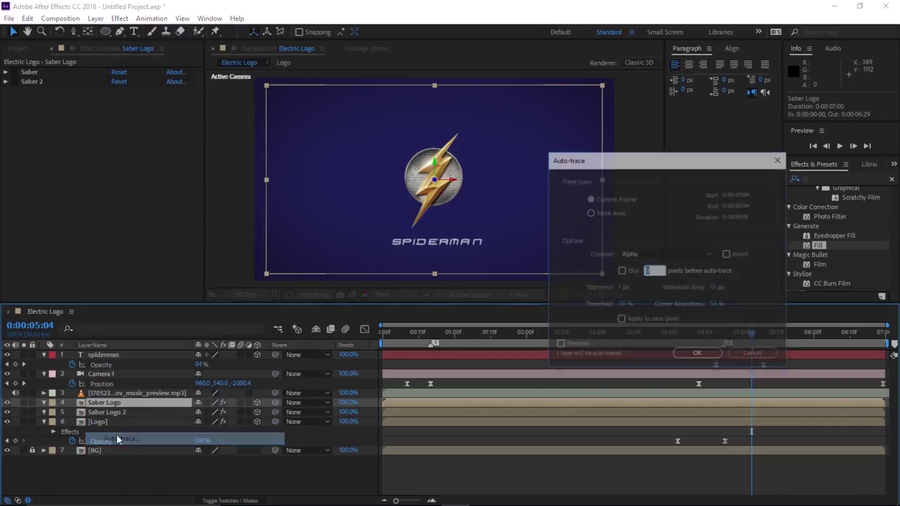
left_click(687, 357)
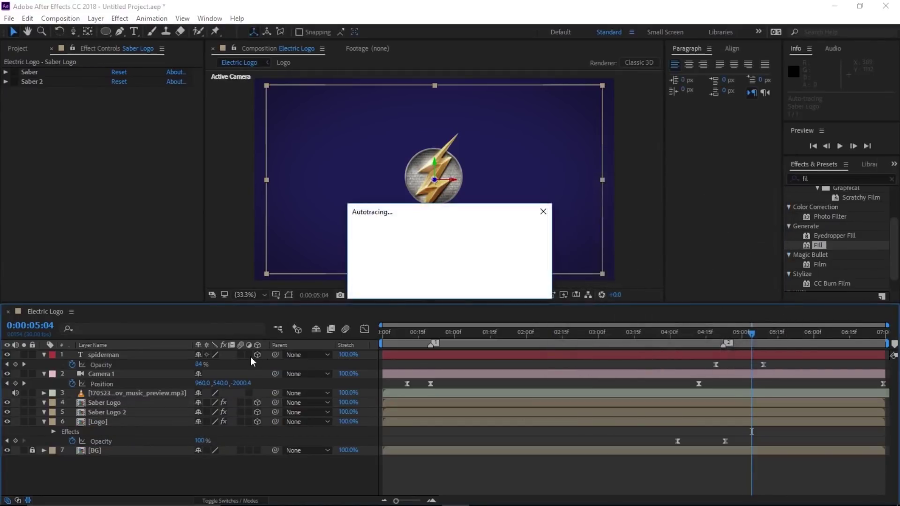
Auto-trace the Saber Logo 2 layer's current frame using the Alpha channel, and collapse both Saber layers.
left_click(100, 432)
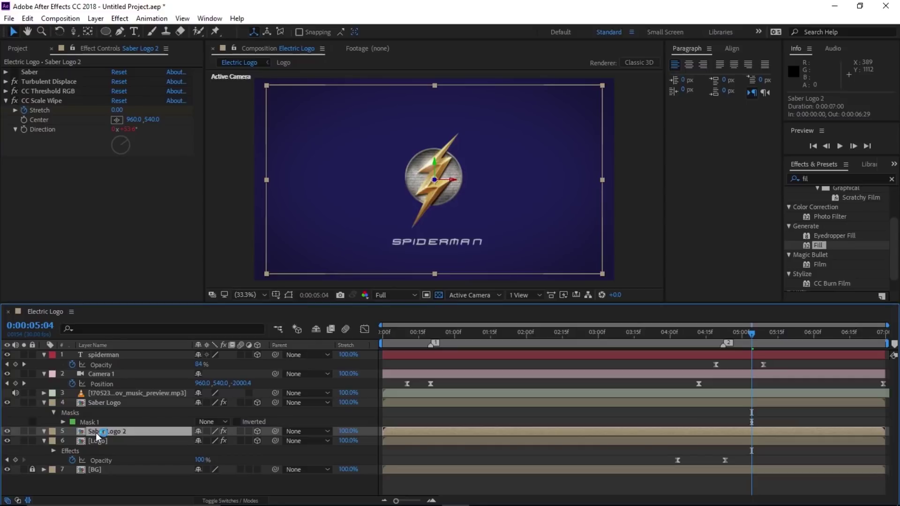
left_click(95, 18)
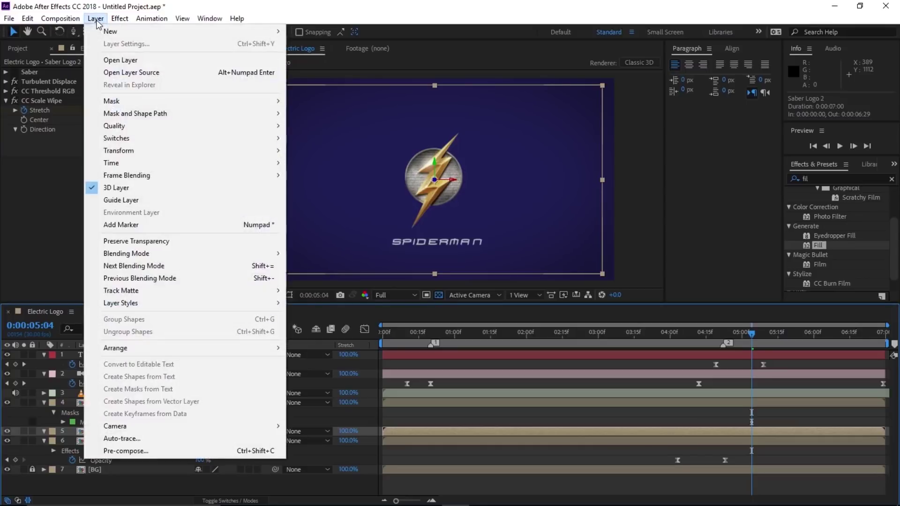
left_click(141, 439)
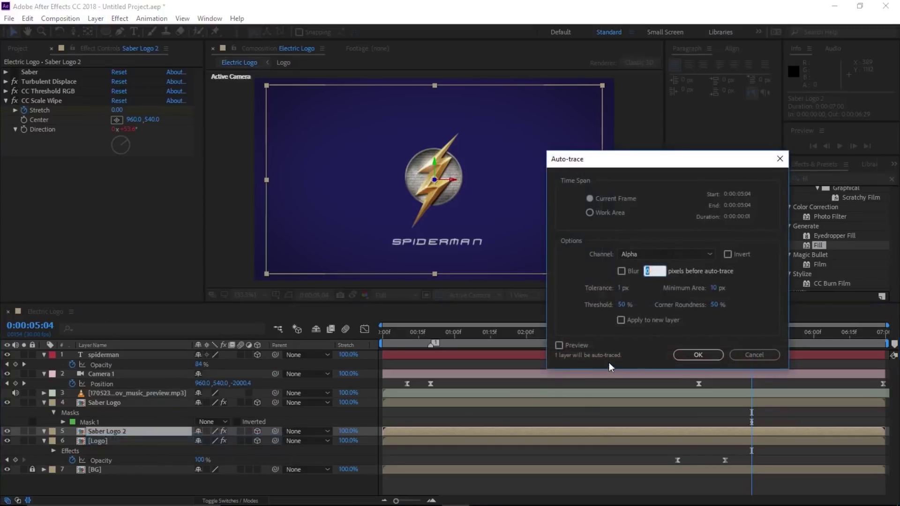
left_click(698, 354)
left_click(44, 403)
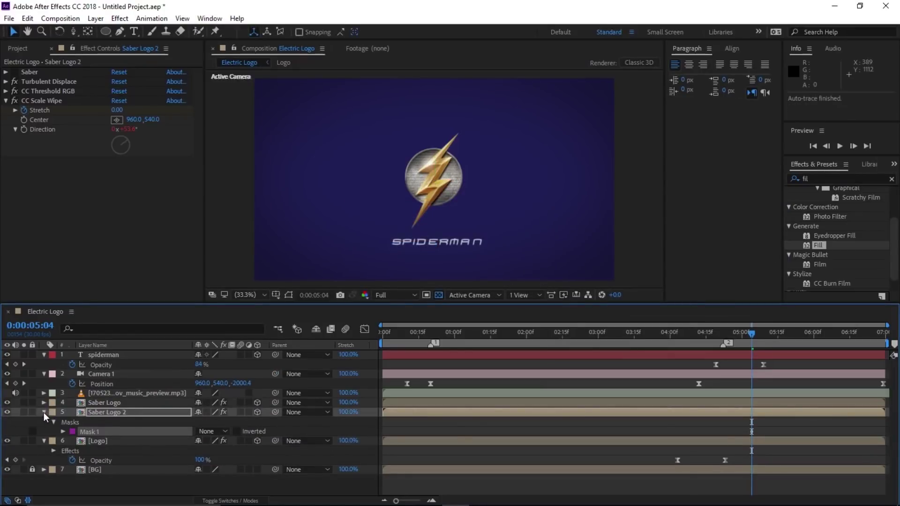
left_click(43, 413)
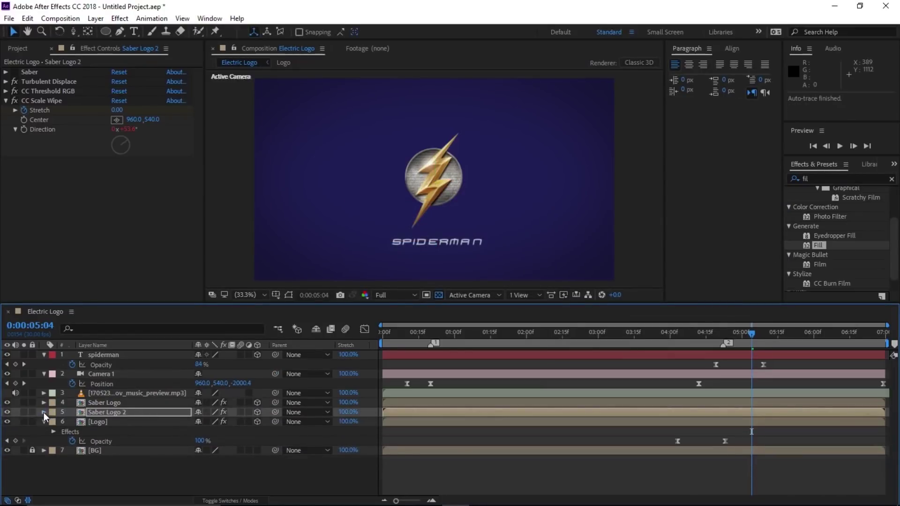
Turn the Saber effect on Saber Logo 2 and both Saber effects on Saber Logo back on.
left_click(100, 412)
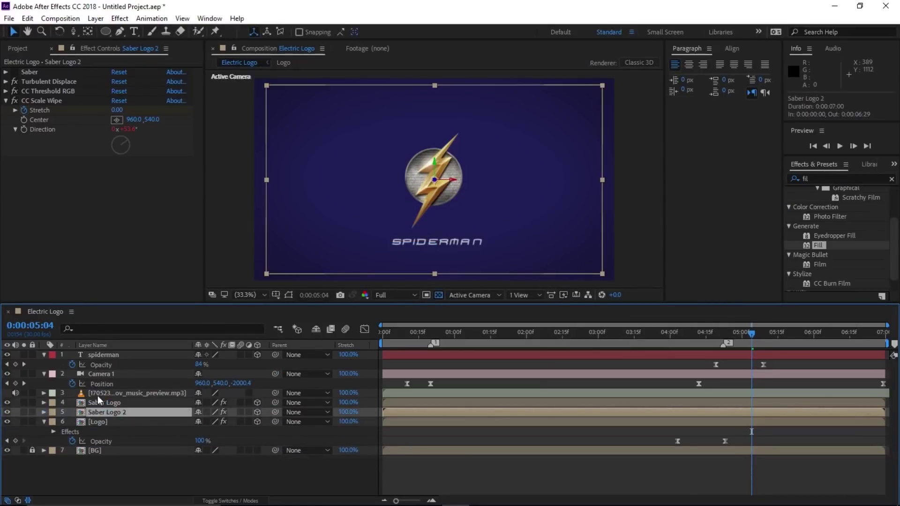
left_click(16, 72)
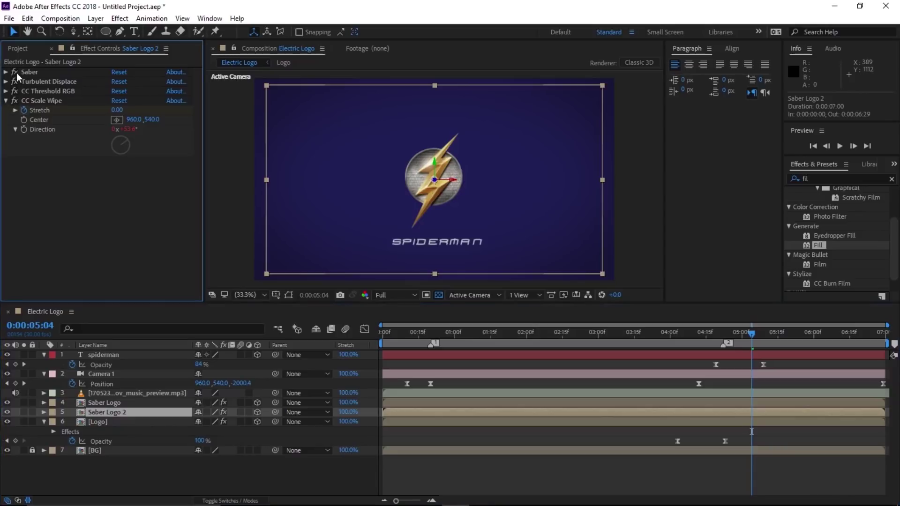
left_click(102, 403)
left_click(345, 471)
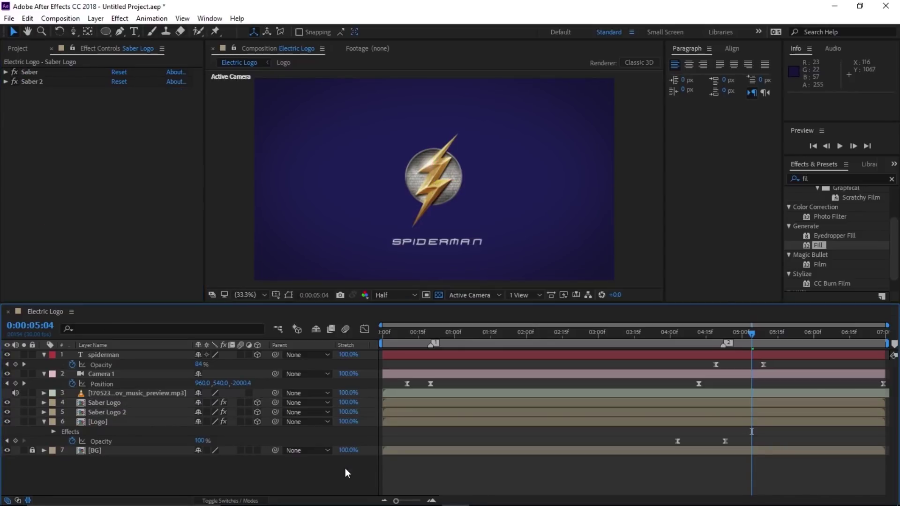